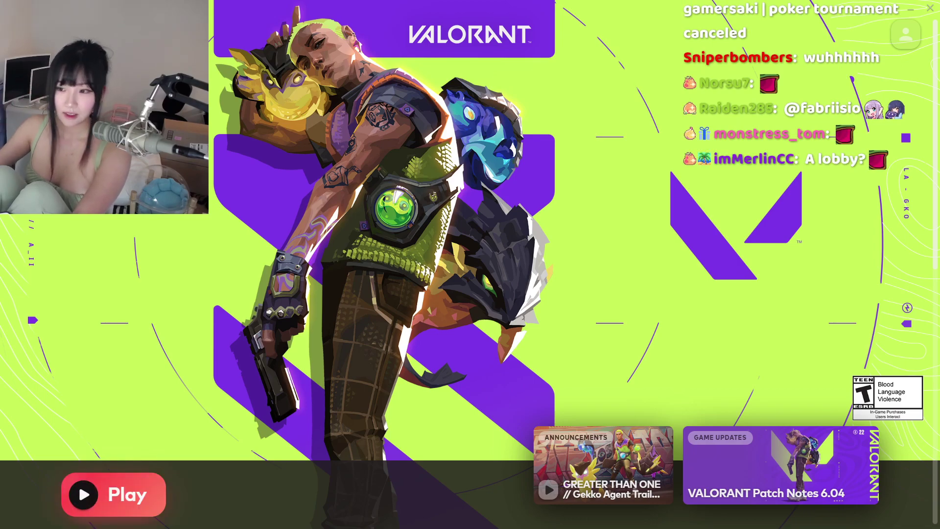
Launch VALORANT from the Riot Client and dismiss the Revelation episode splash.
{"action": "left_click", "coordinate": [114, 494]}
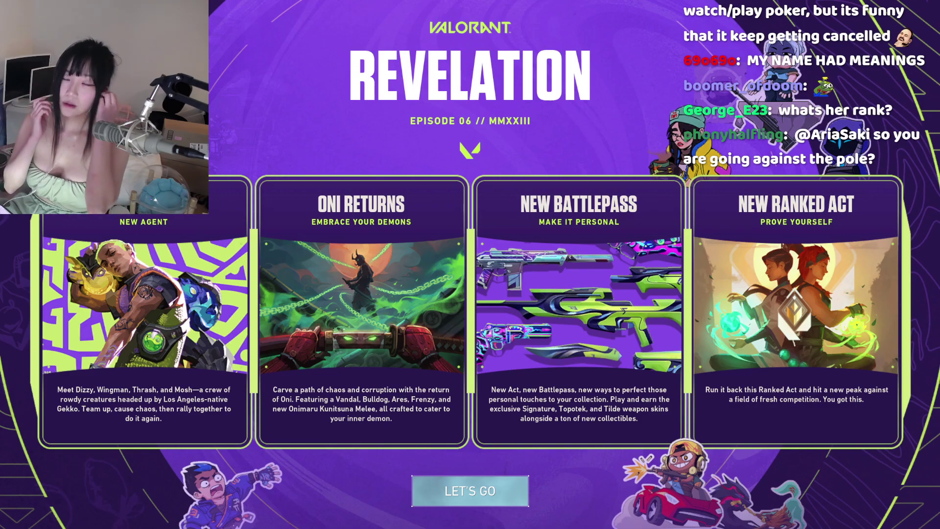
{"action": "left_click", "coordinate": [483, 496]}
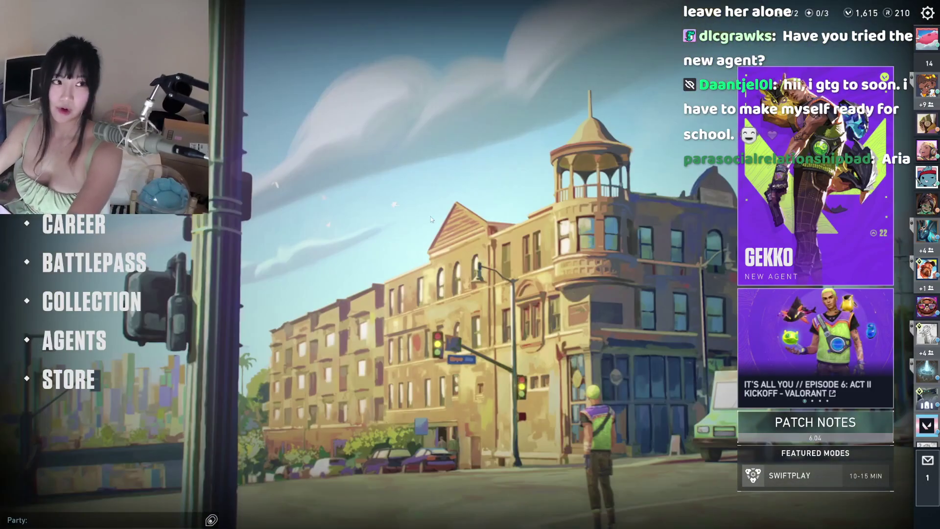
Queue for Swiftplay from the play lobby, cancelling and restarting the search once.
{"action": "left_click", "coordinate": [63, 188]}
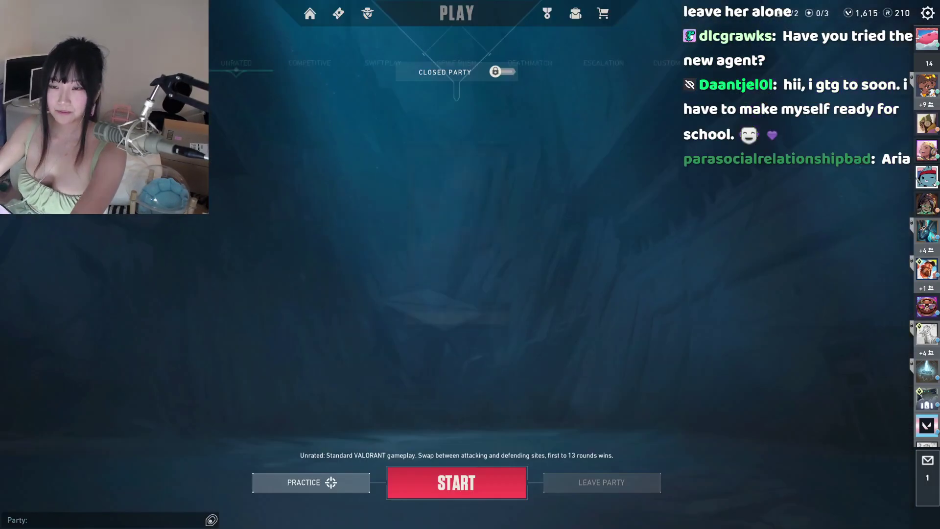
{"action": "left_click", "coordinate": [383, 40]}
{"action": "left_click", "coordinate": [473, 488]}
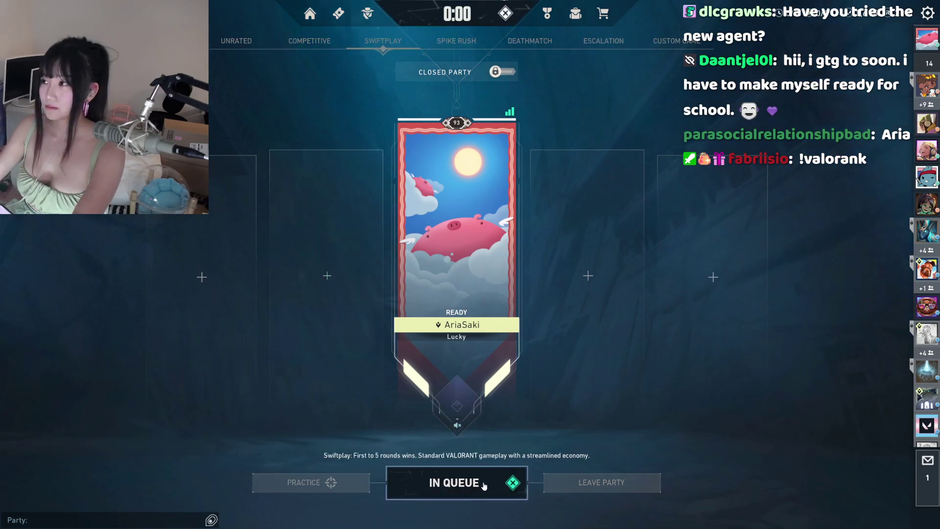
{"action": "left_click", "coordinate": [513, 484]}
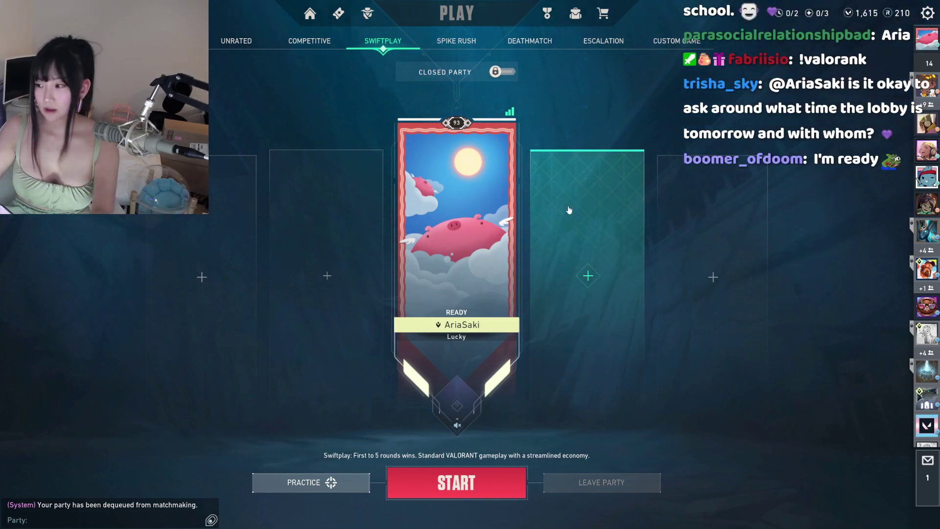
{"action": "left_click", "coordinate": [470, 483]}
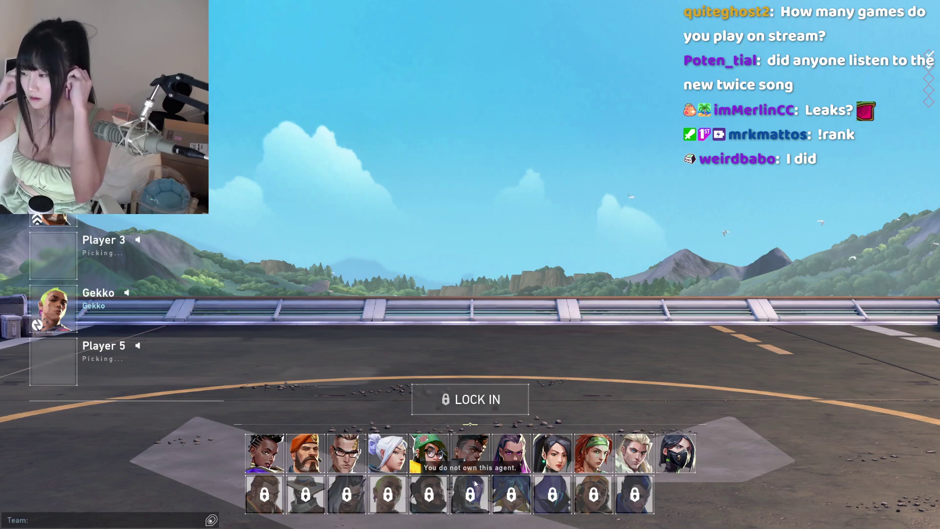
Preview Viper, then switch to Reyna and lock her in.
{"action": "left_click", "coordinate": [676, 452]}
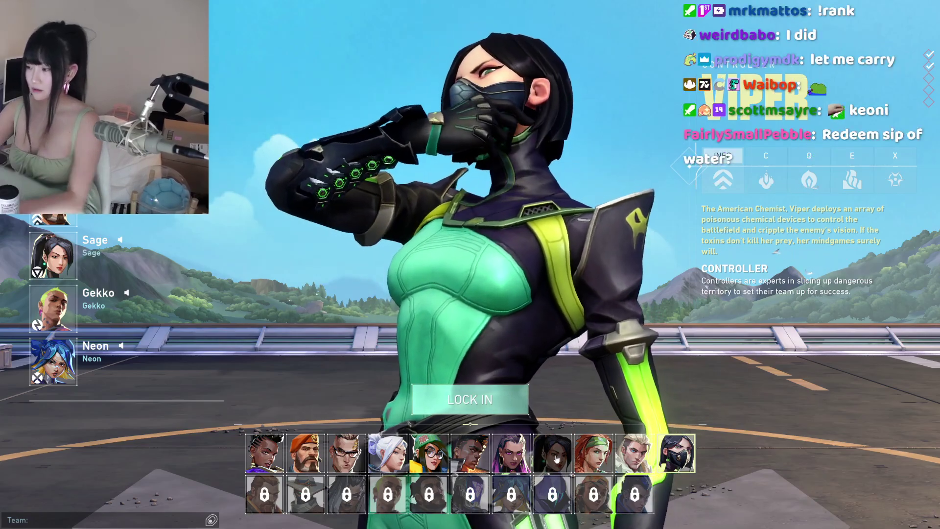
{"action": "left_click", "coordinate": [511, 453]}
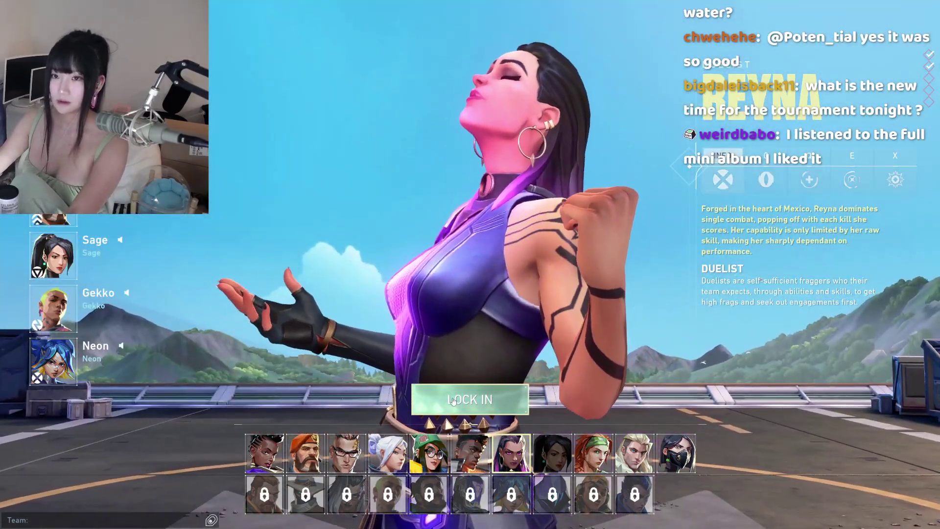
{"action": "left_click", "coordinate": [455, 400]}
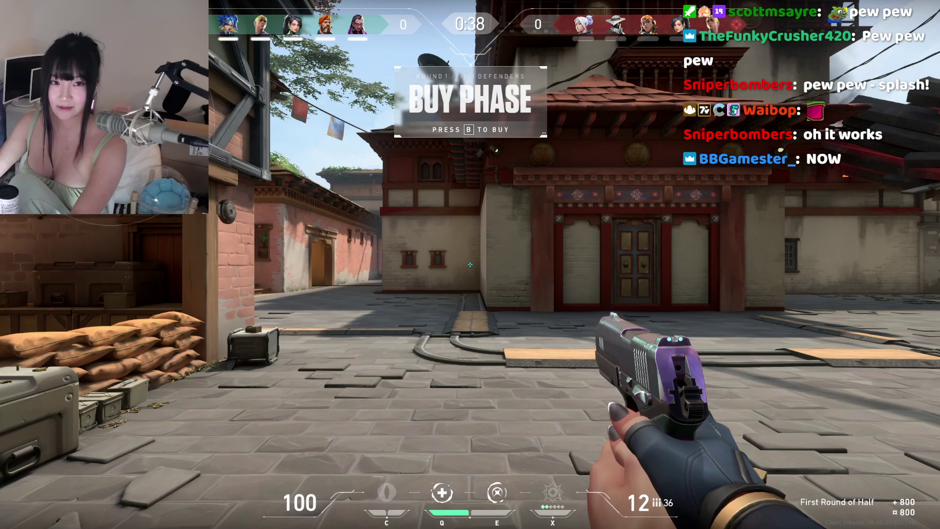
Walk out of spawn with the knife, through the alley into the courtyard.
{"action": "key", "text": "w"}
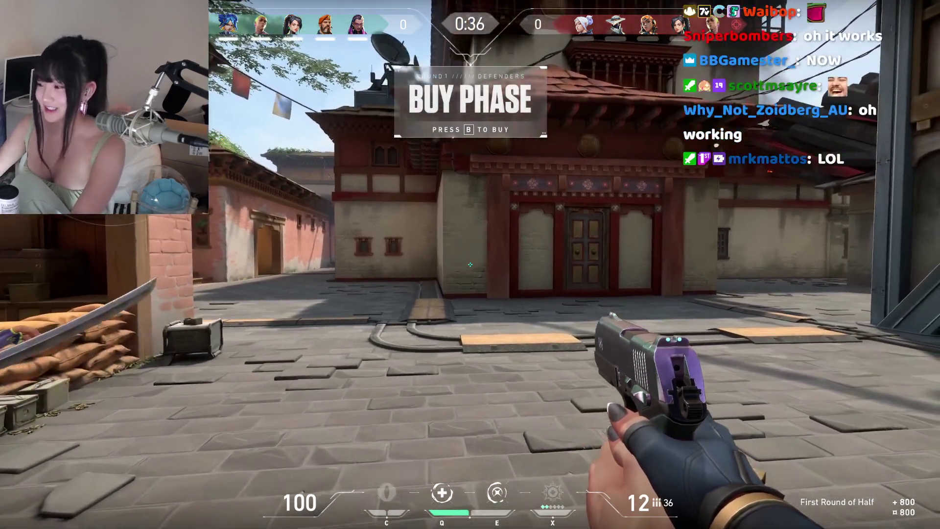
{"action": "key", "text": "w"}
{"action": "key", "text": "y"}
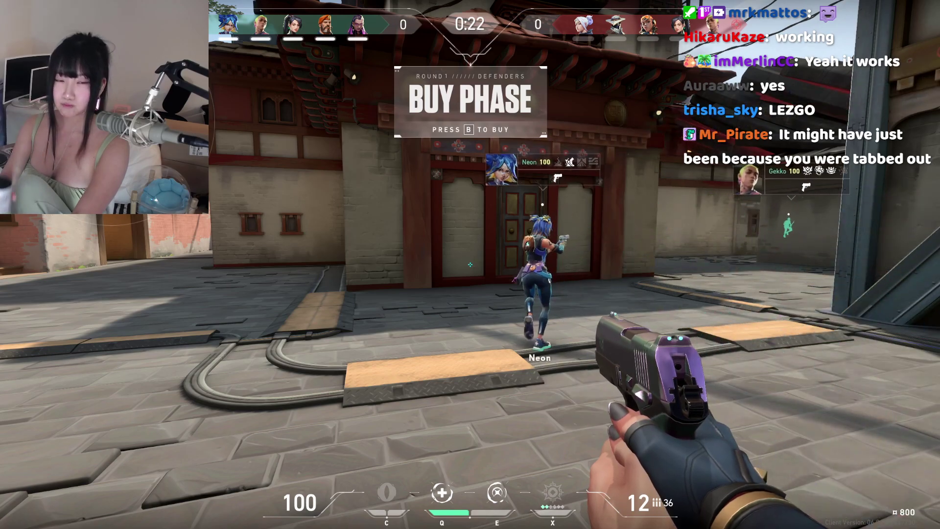
{"action": "key", "text": "w"}
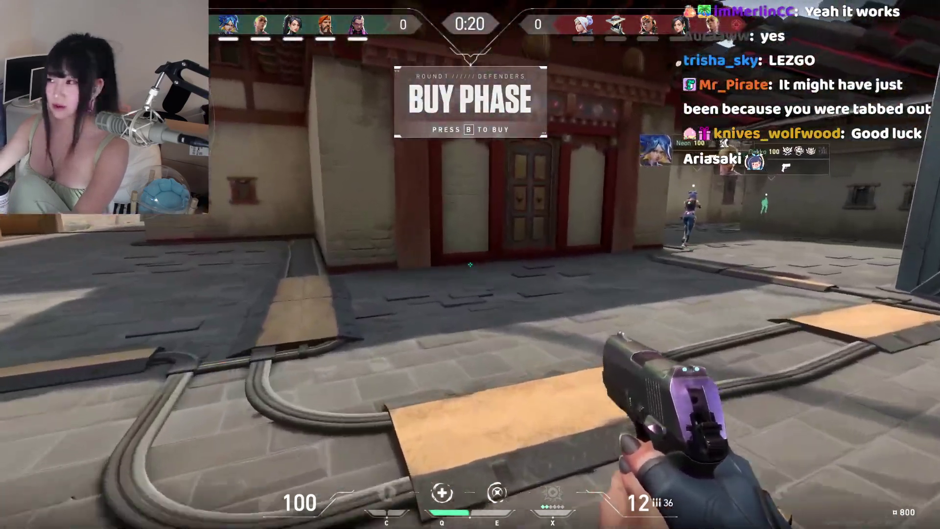
{"action": "key", "text": "w"}
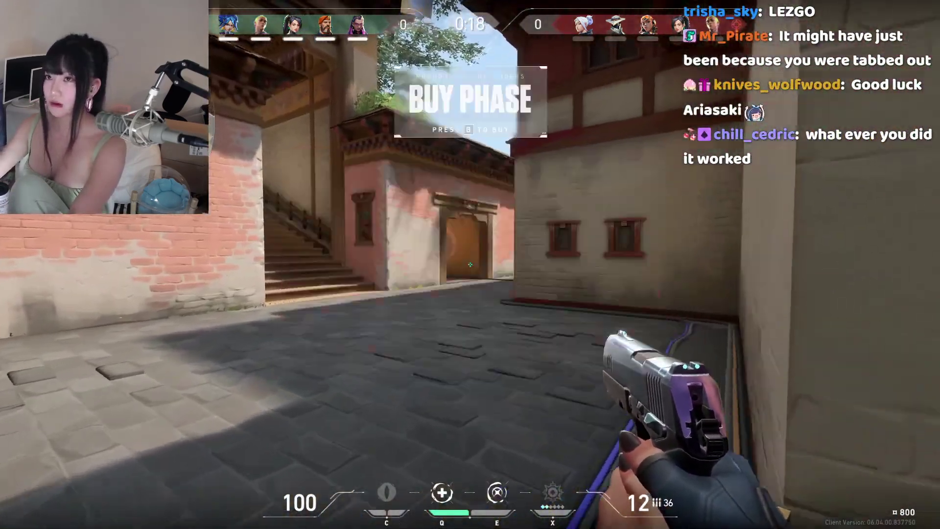
{"action": "key", "text": "3"}
{"action": "key", "text": "w"}
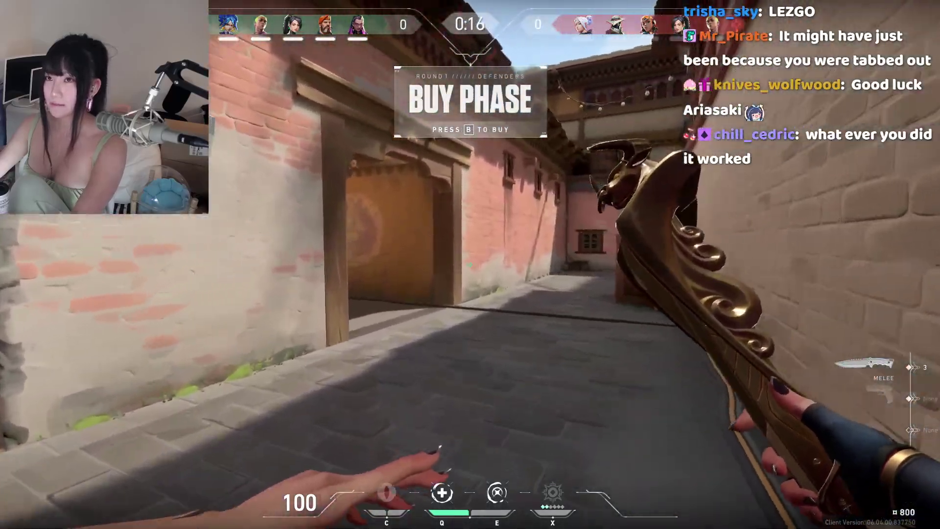
{"action": "key", "text": "w"}
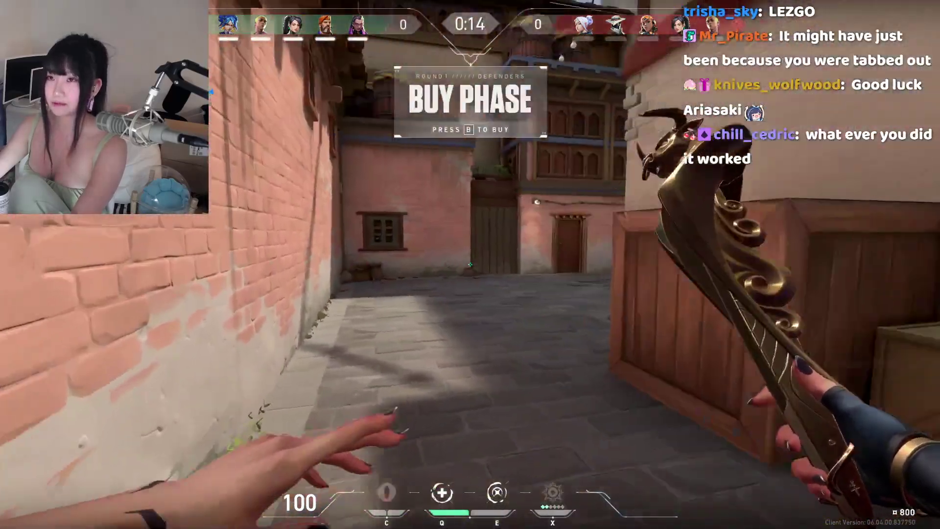
{"action": "key", "text": "w"}
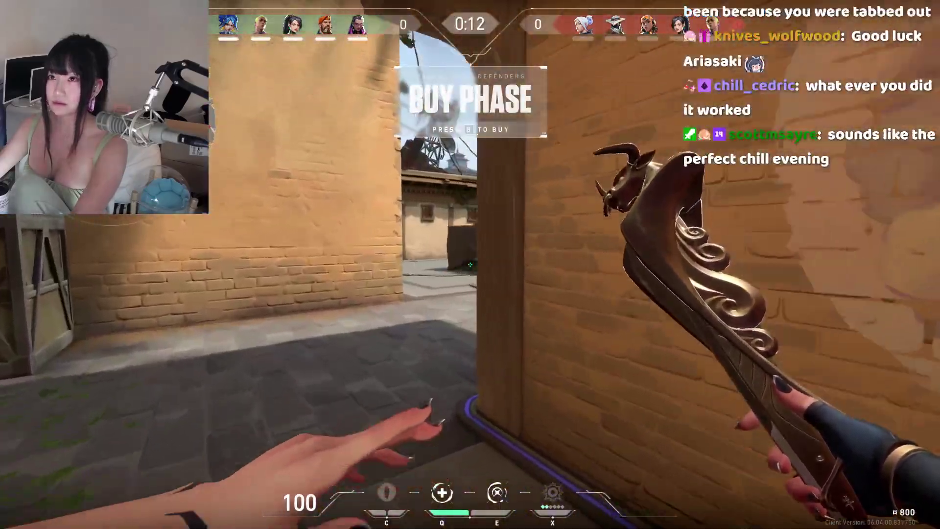
{"action": "key", "text": "w"}
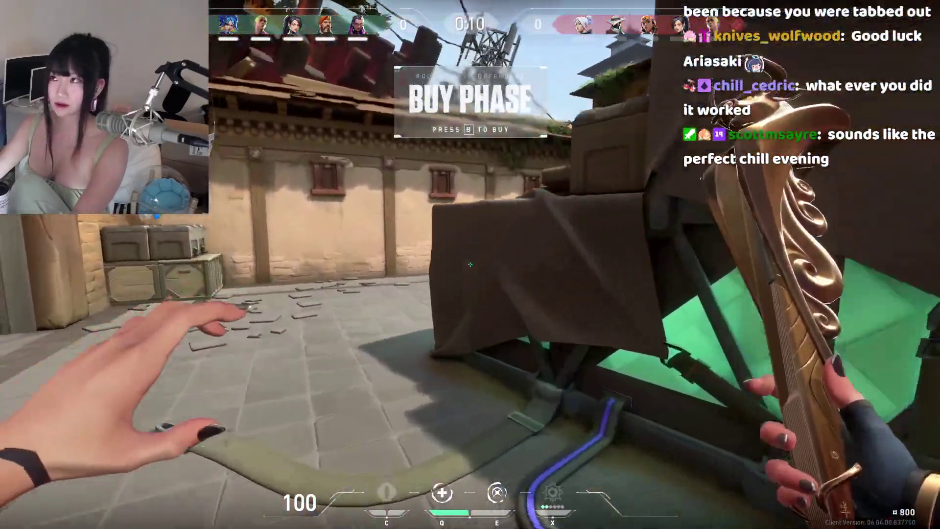
{"action": "key", "text": "w"}
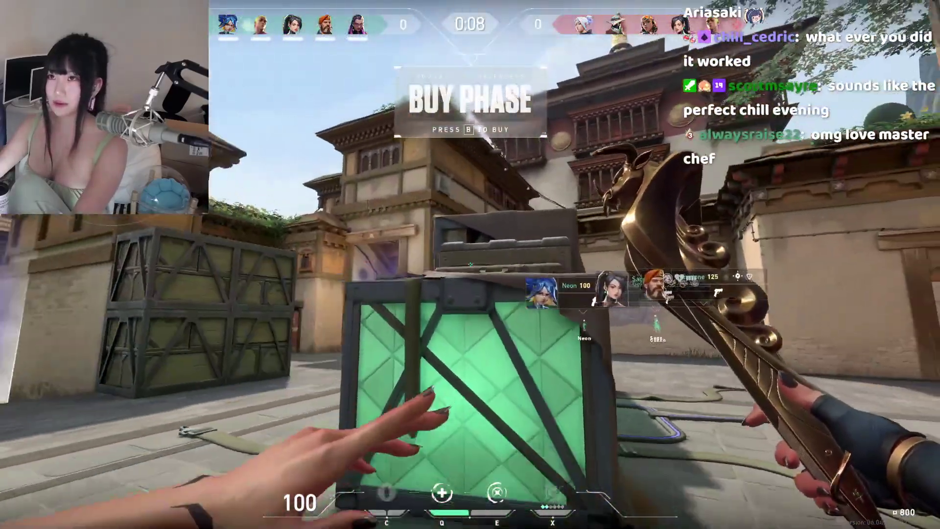
Swap weapons while heading for the doorway, and buy light shields.
{"action": "key", "text": "2"}
{"action": "key", "text": "w"}
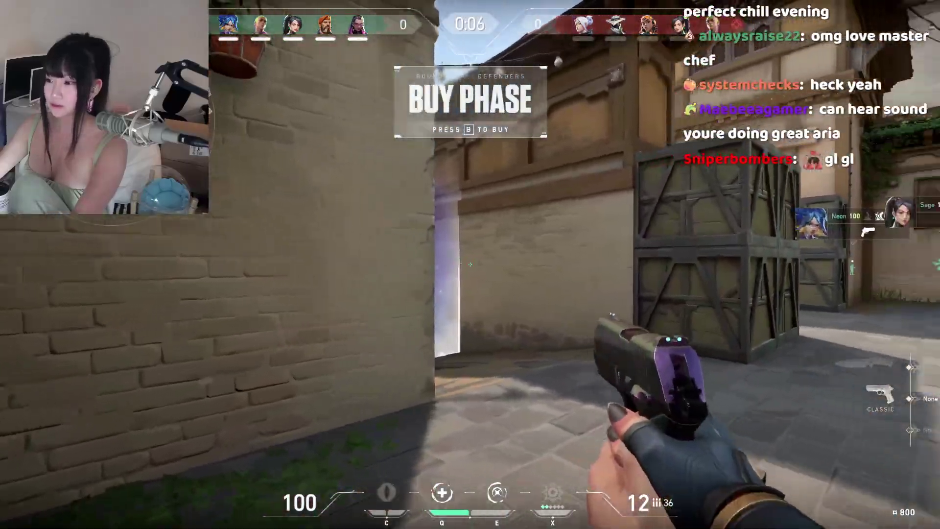
{"action": "key", "text": "3"}
{"action": "key", "text": "w"}
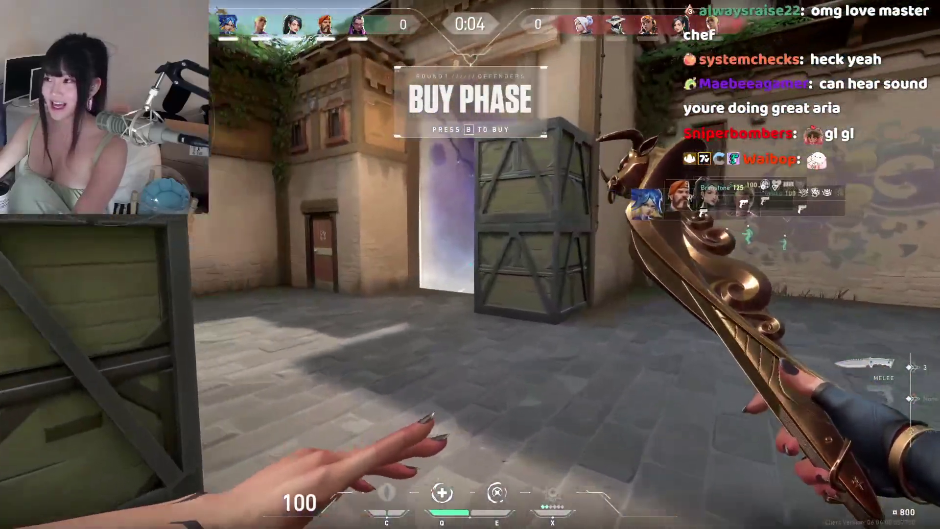
{"action": "key", "text": "b"}
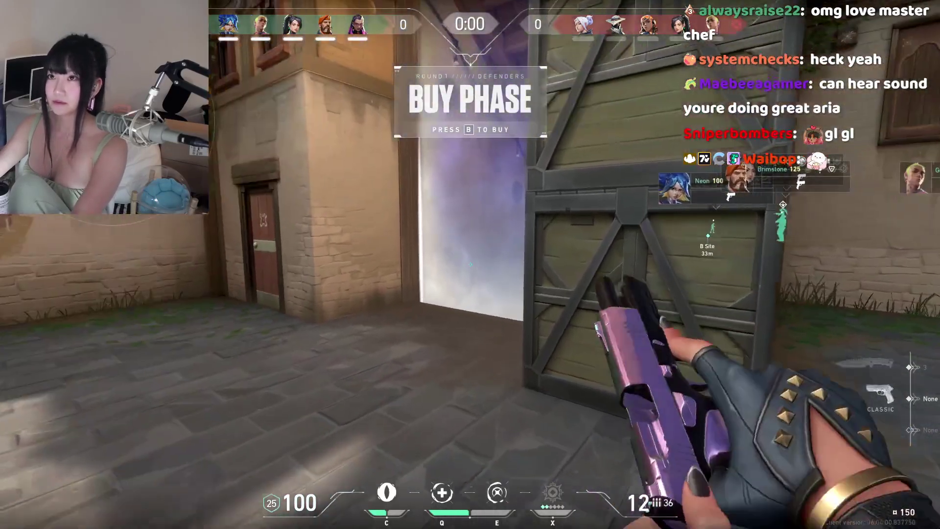
Advance through the hallway and doorways toward teammates near C Site.
{"action": "key", "text": "w"}
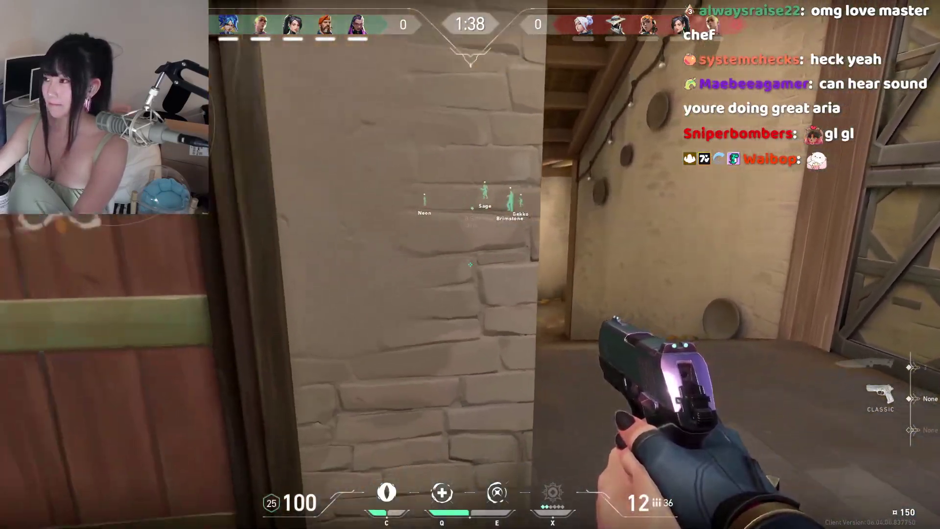
{"action": "key", "text": "w"}
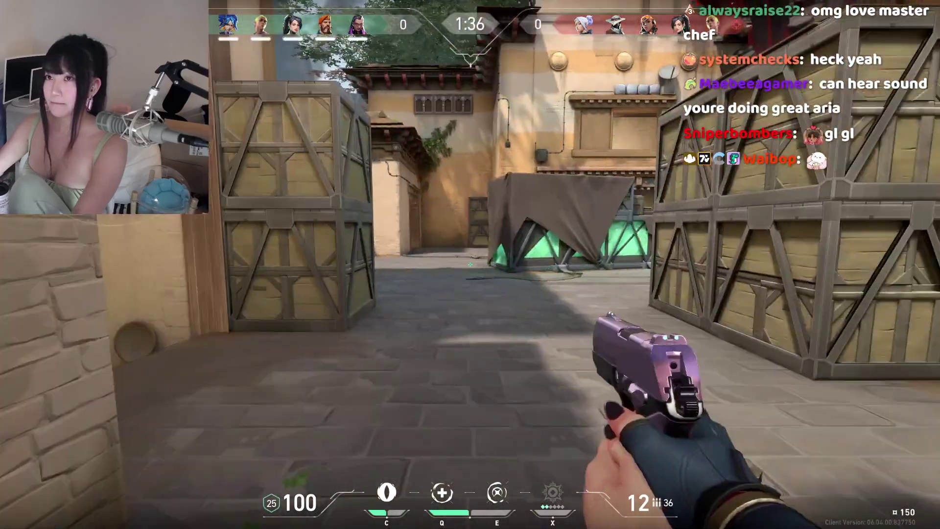
{"action": "key", "text": "w"}
{"action": "key", "text": "3"}
{"action": "key", "text": "w"}
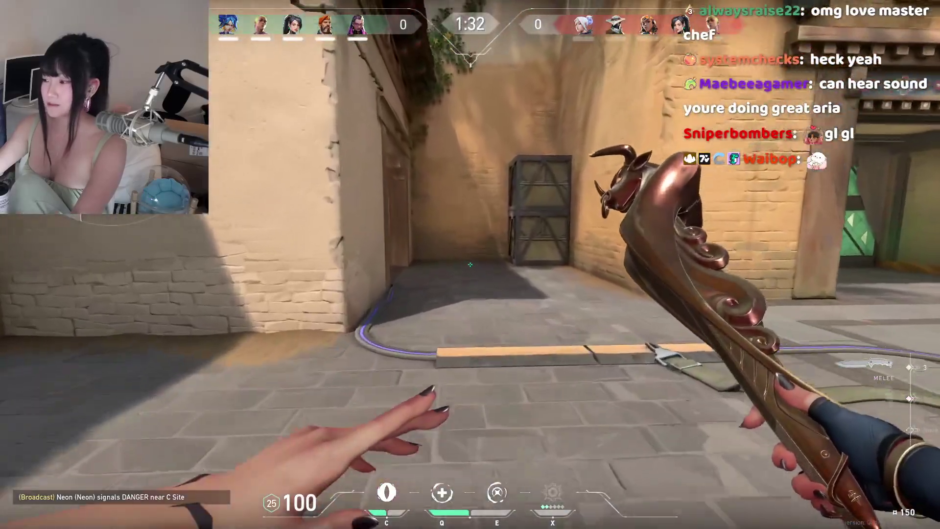
{"action": "key", "text": "w"}
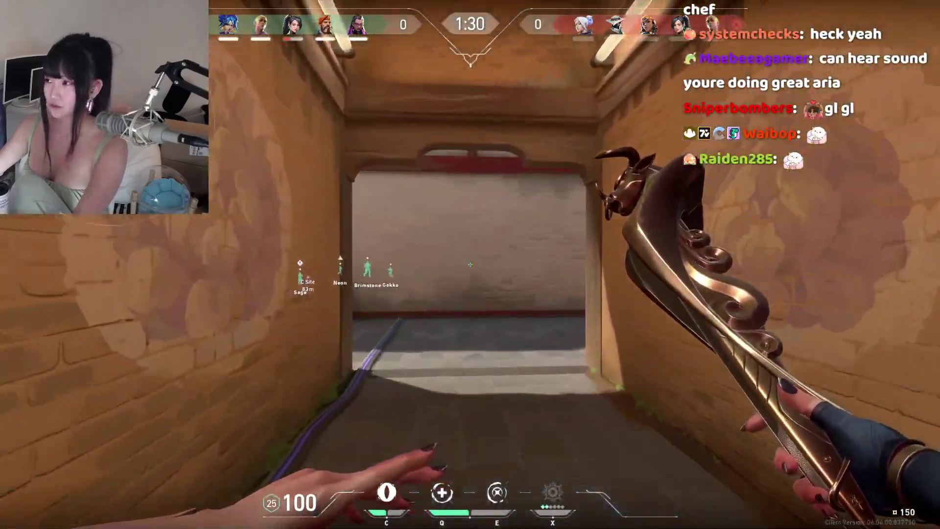
{"action": "key", "text": "w"}
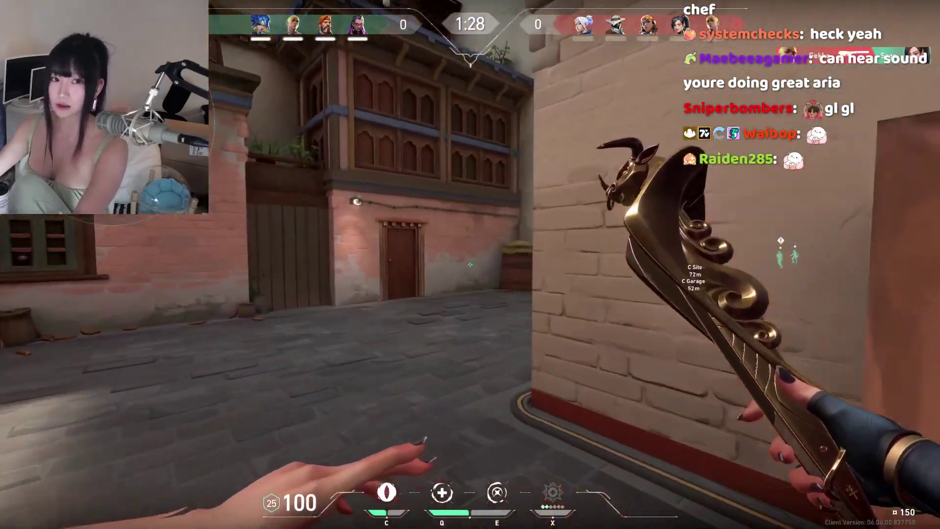
{"action": "key", "text": "w"}
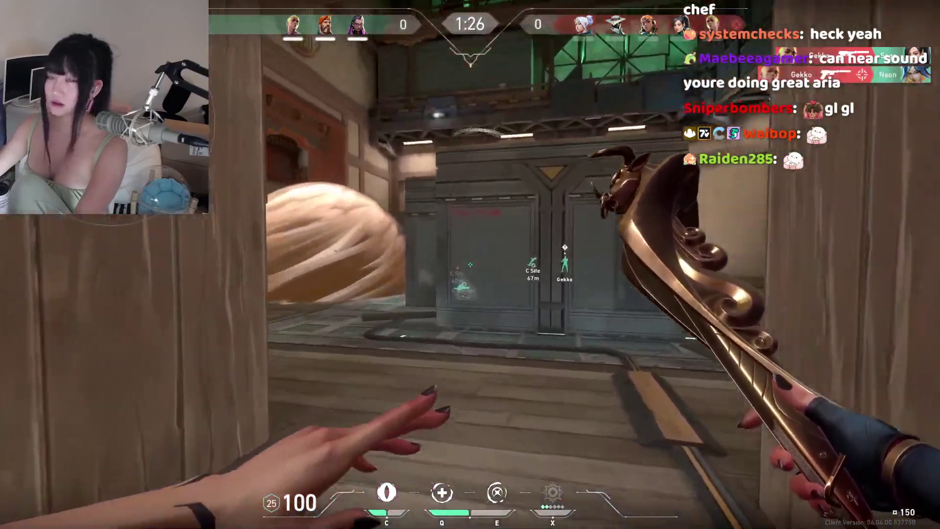
{"action": "key", "text": "w"}
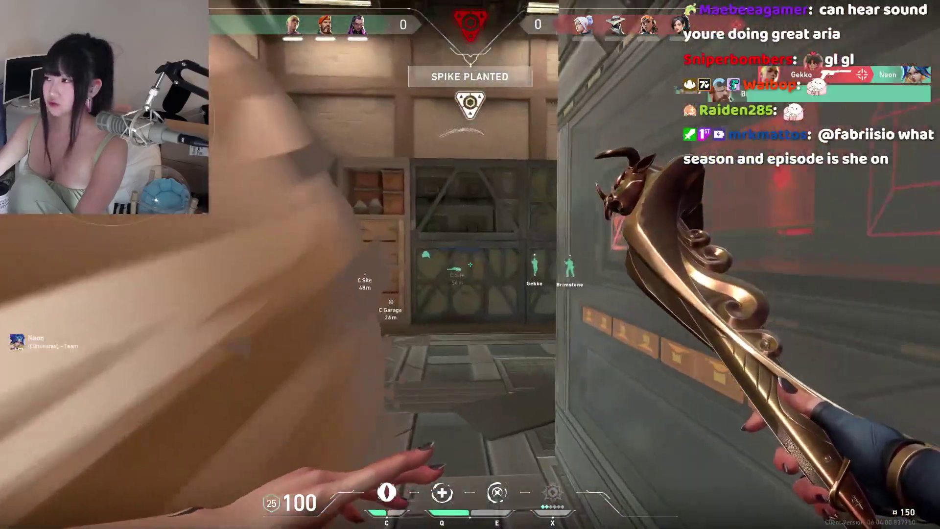
{"action": "key", "text": "w"}
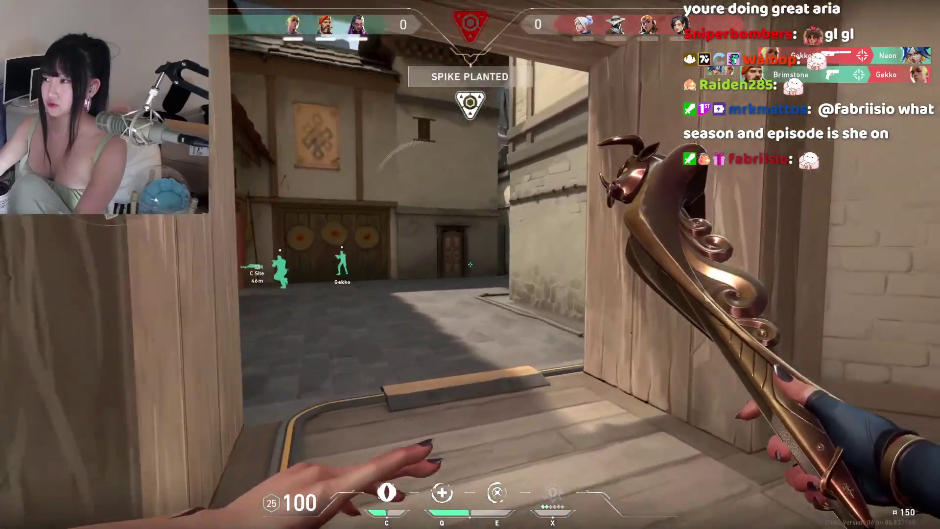
Throw Leer onto C Site and shoot the enemy there.
{"action": "key", "text": "w"}
{"action": "key", "text": "2"}
{"action": "key", "text": "c"}
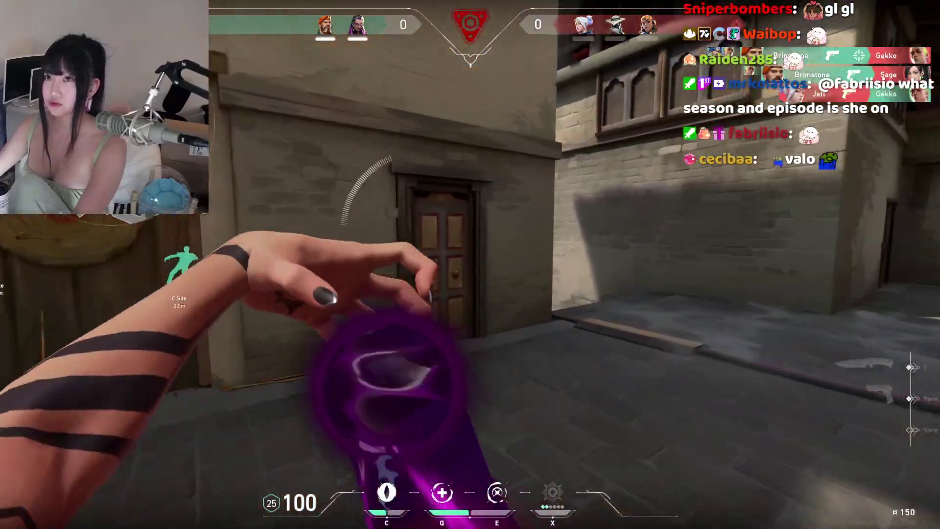
{"action": "key", "text": "w"}
{"action": "left_click", "coordinate": [471, 264]}
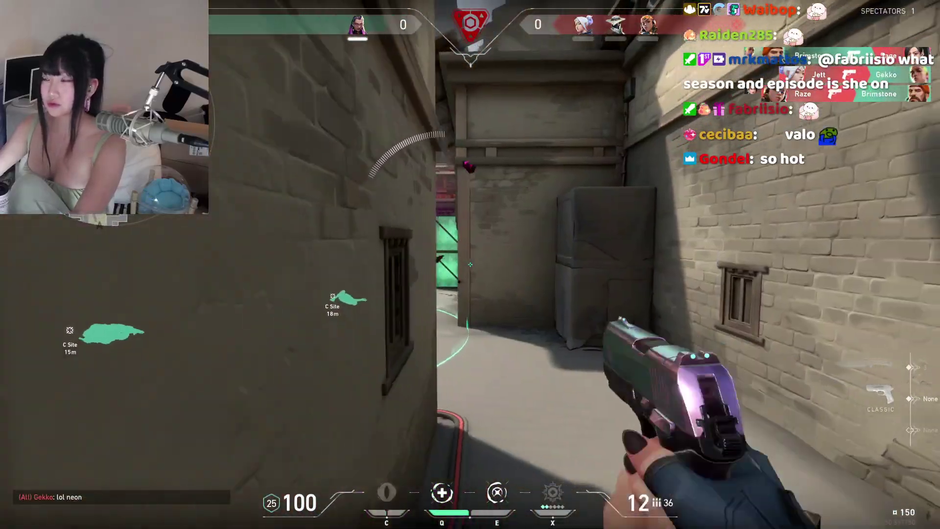
{"action": "key", "text": "w"}
{"action": "key", "text": "w"}
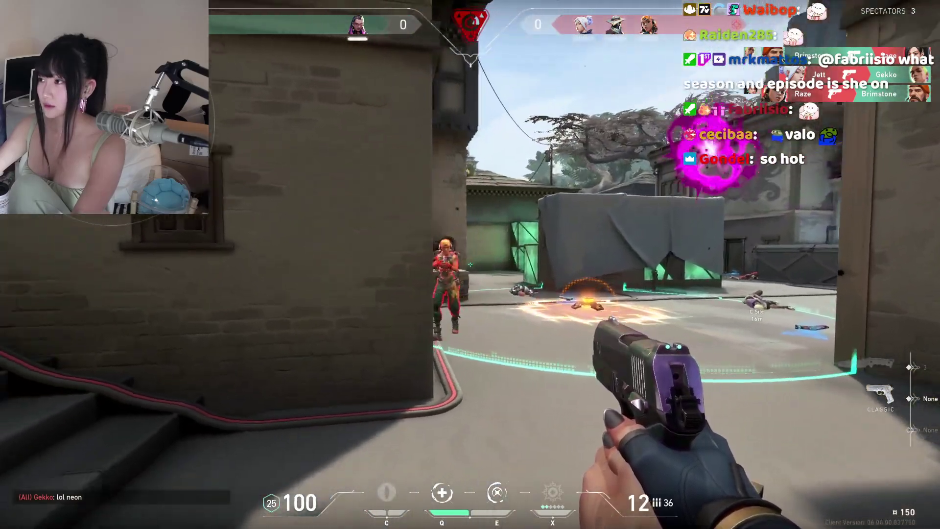
{"action": "left_click", "coordinate": [470, 264]}
{"action": "left_click", "coordinate": [471, 265]}
Step back, heal with Devour, reload, and advance toward the metal crates.
{"action": "key", "text": "a"}
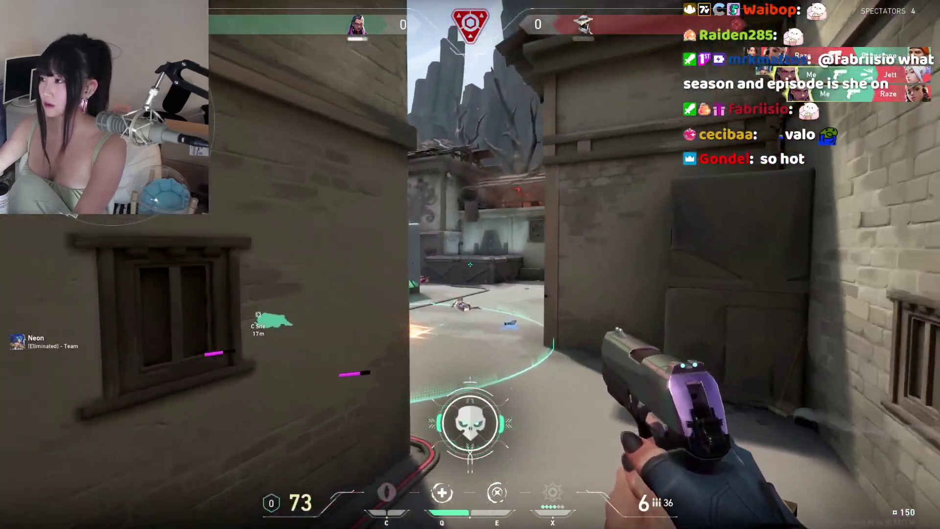
{"action": "key", "text": "q"}
{"action": "key", "text": "w"}
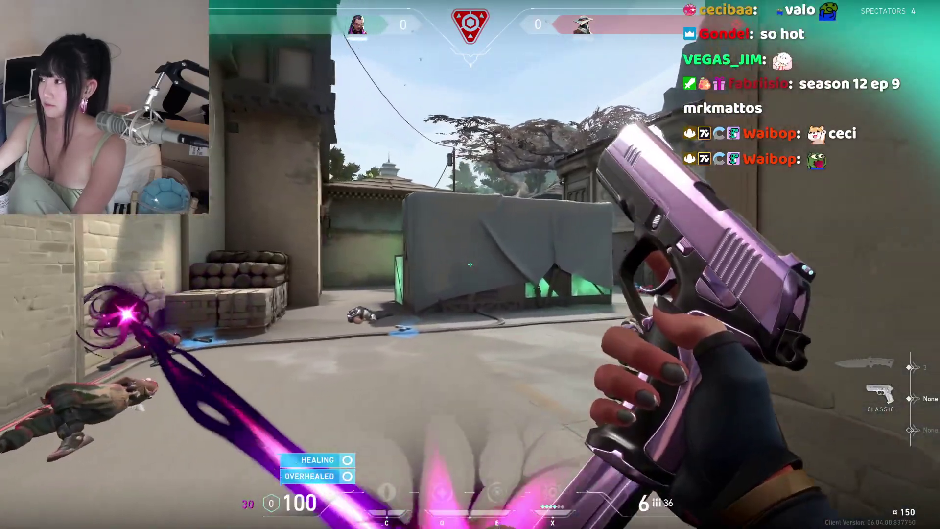
{"action": "key", "text": "r"}
{"action": "key", "text": "w"}
{"action": "key", "text": "w"}
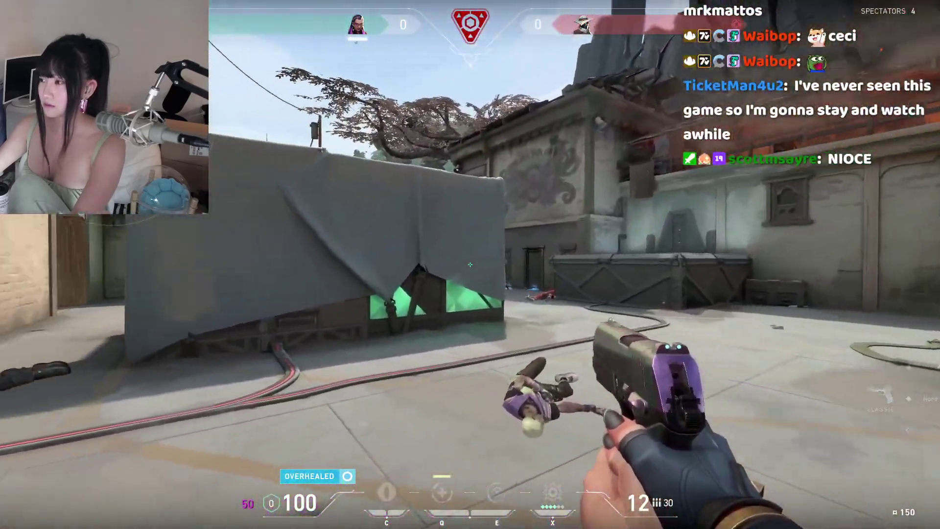
{"action": "key", "text": "w"}
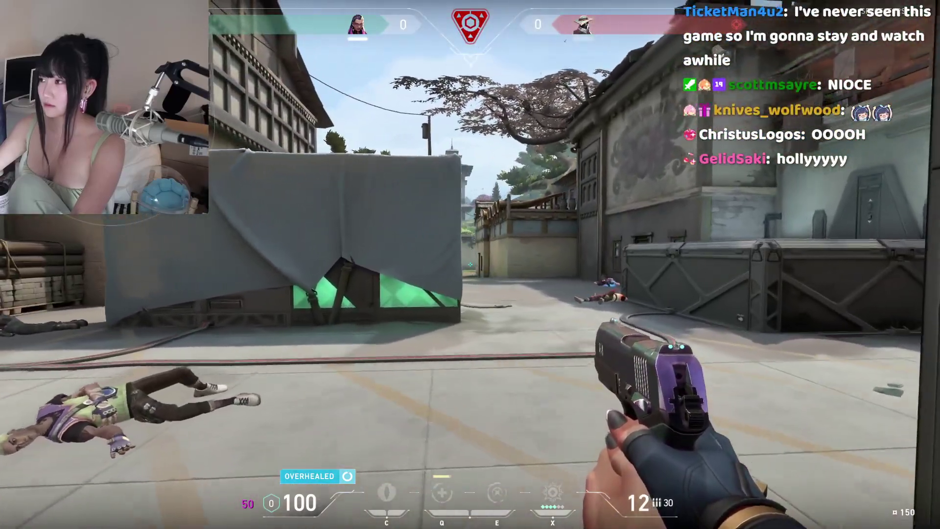
{"action": "key", "text": "w"}
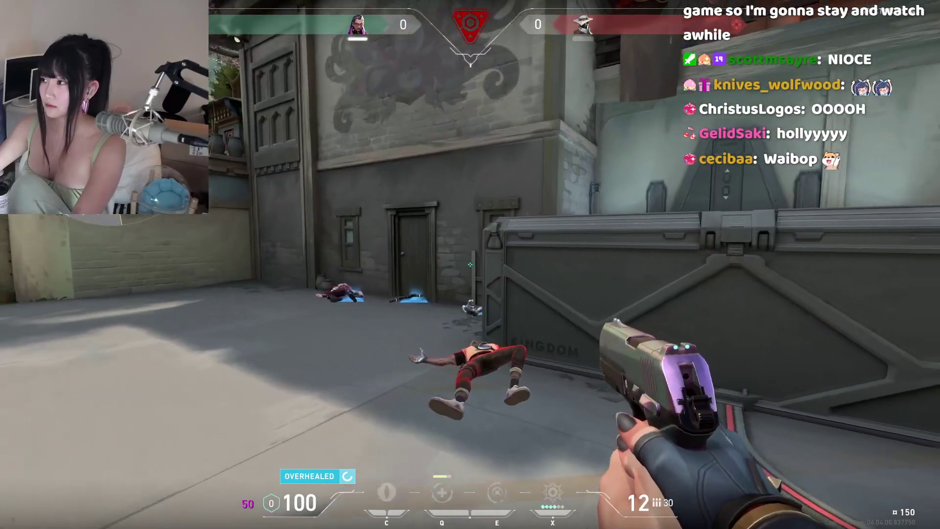
Start defusing the spike, then break off to shoot an enemy down the alley.
{"action": "key", "text": "w"}
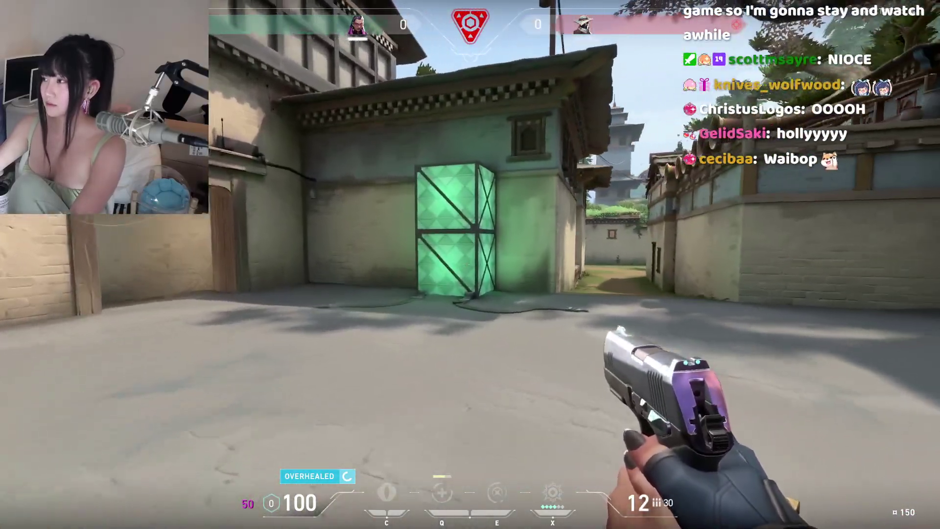
{"action": "key", "text": "4"}
{"action": "key", "text": "2"}
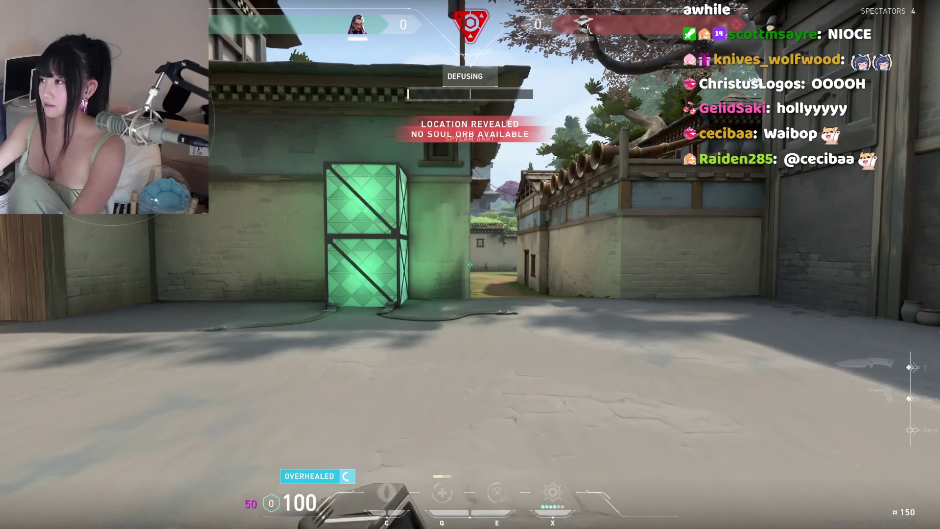
{"action": "key", "text": "2"}
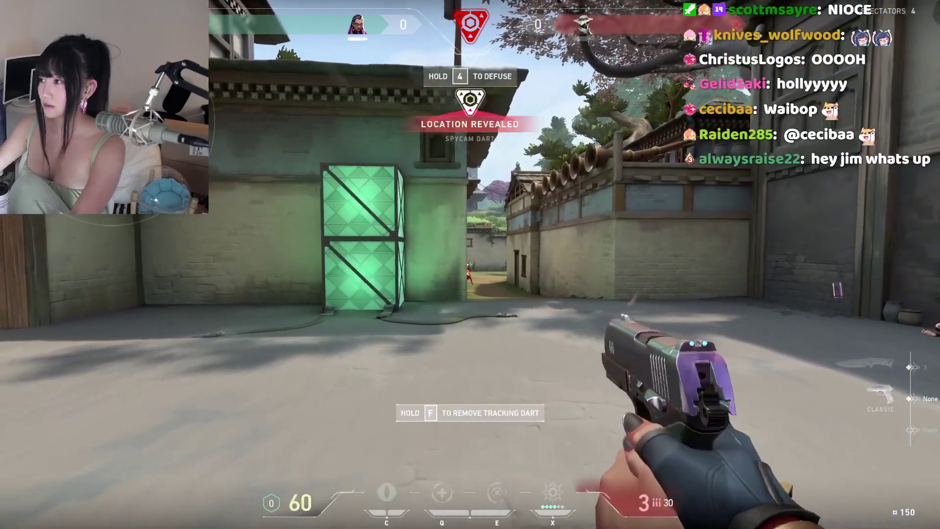
{"action": "key", "text": "r"}
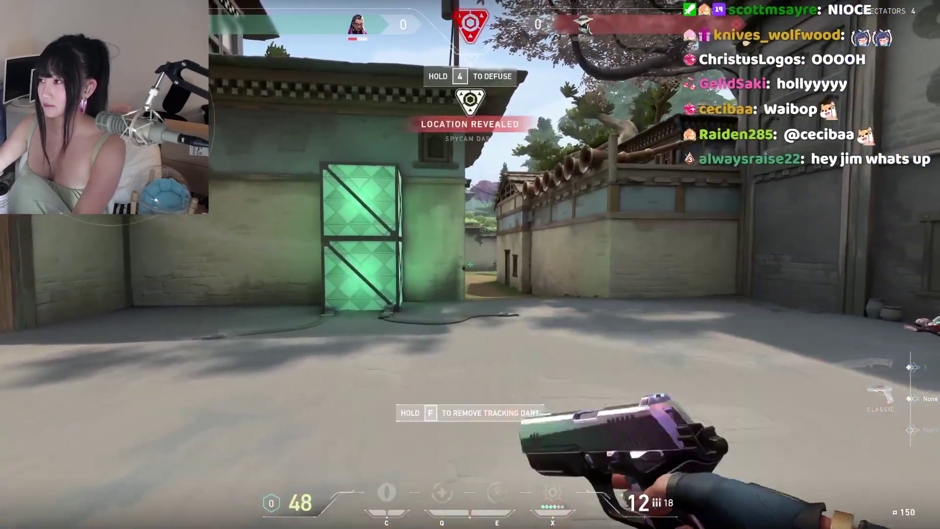
{"action": "left_click", "coordinate": [470, 265]}
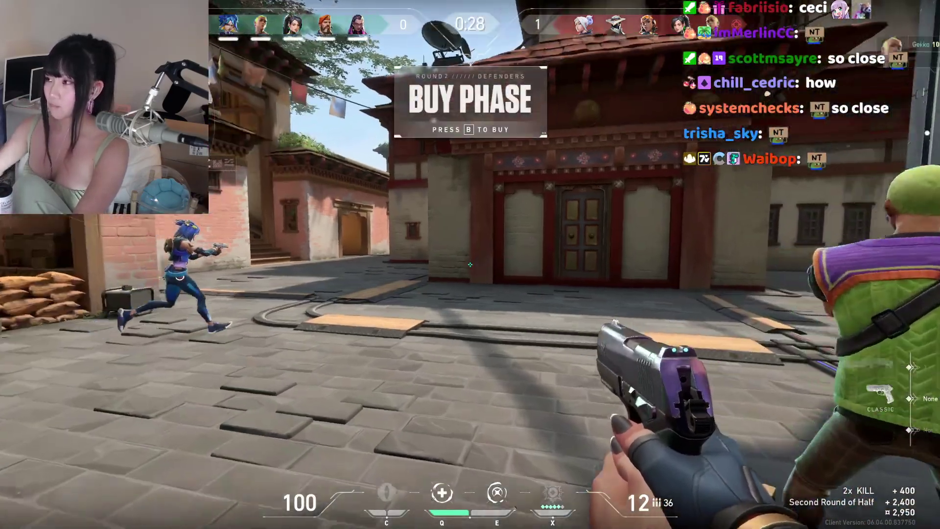
Buy the Guardian rifle in the round-two buy phase and equip it.
{"action": "key", "text": "Tab"}
{"action": "key", "text": "3"}
{"action": "key", "text": "b"}
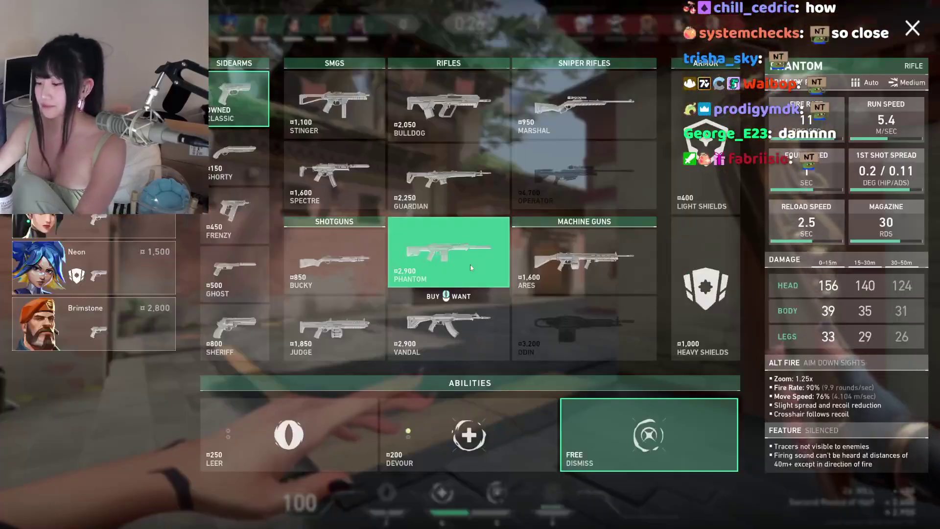
{"action": "key", "text": "b"}
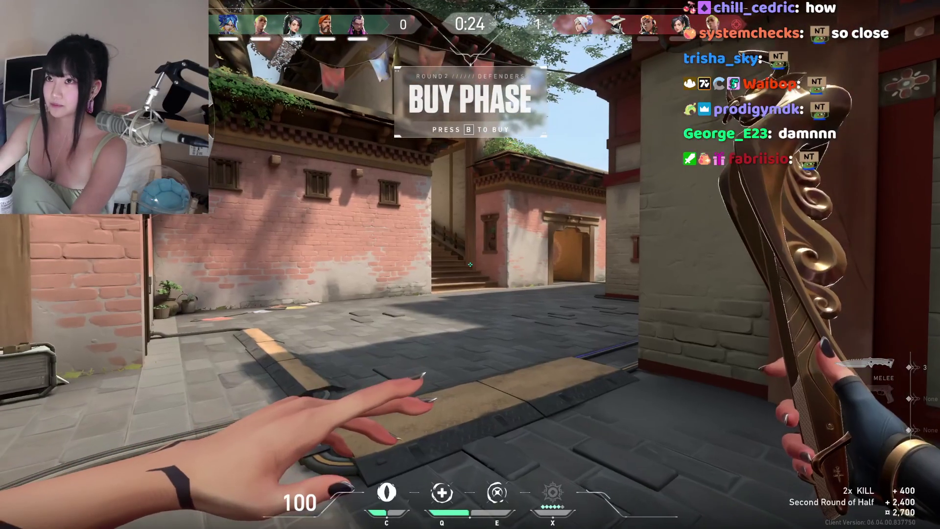
{"action": "key", "text": "b"}
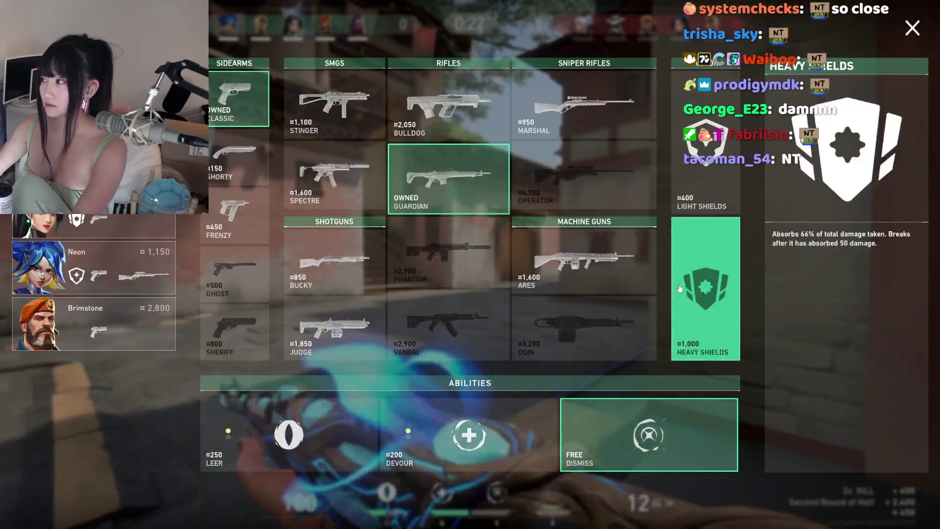
{"action": "key", "text": "b"}
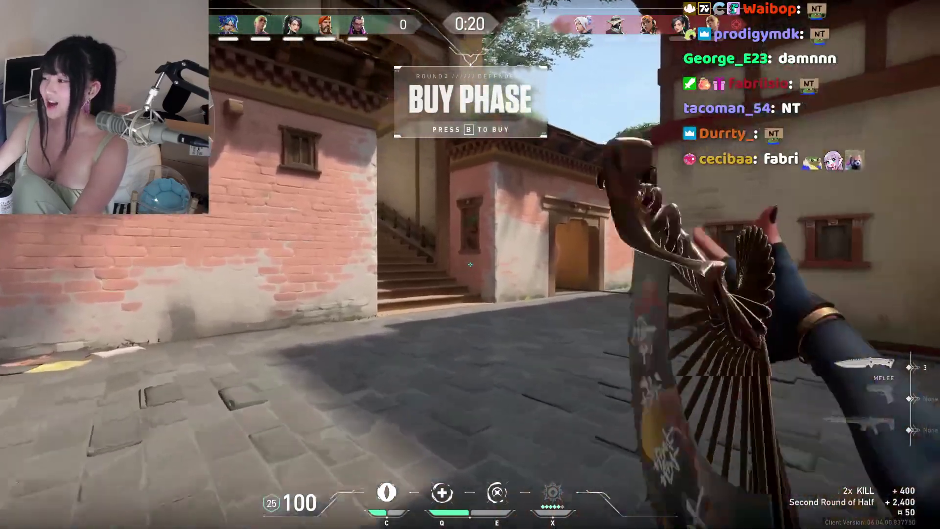
{"action": "key", "text": "1"}
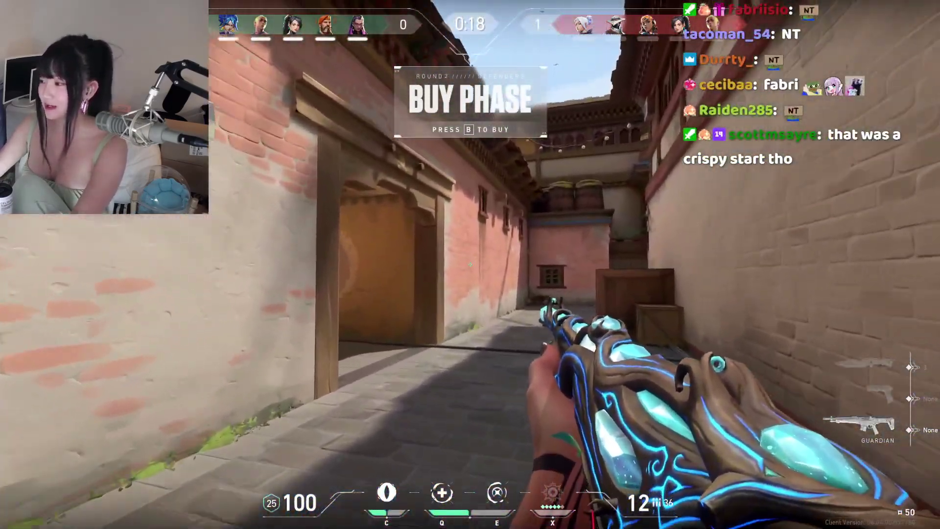
Take position beside the barrier with the Guardian and buy light shields.
{"action": "key", "text": "3"}
{"action": "key", "text": "1"}
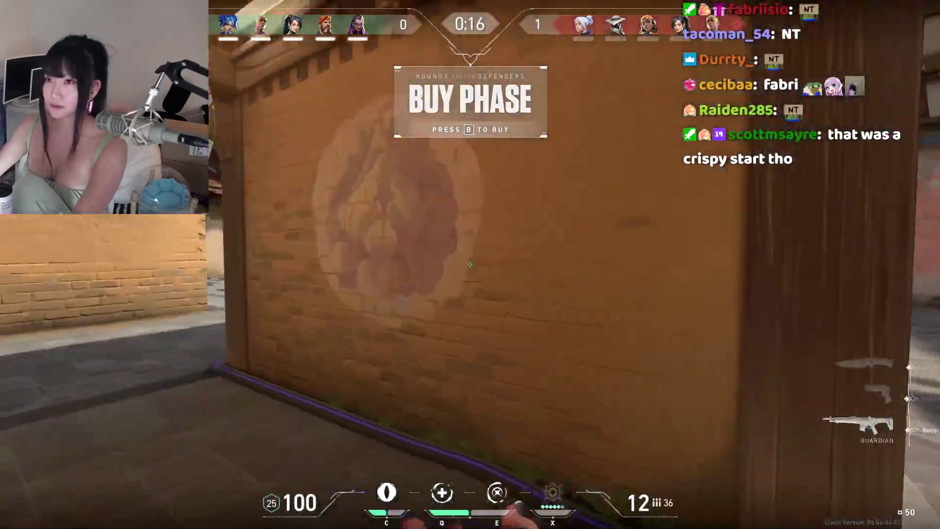
{"action": "key", "text": "w"}
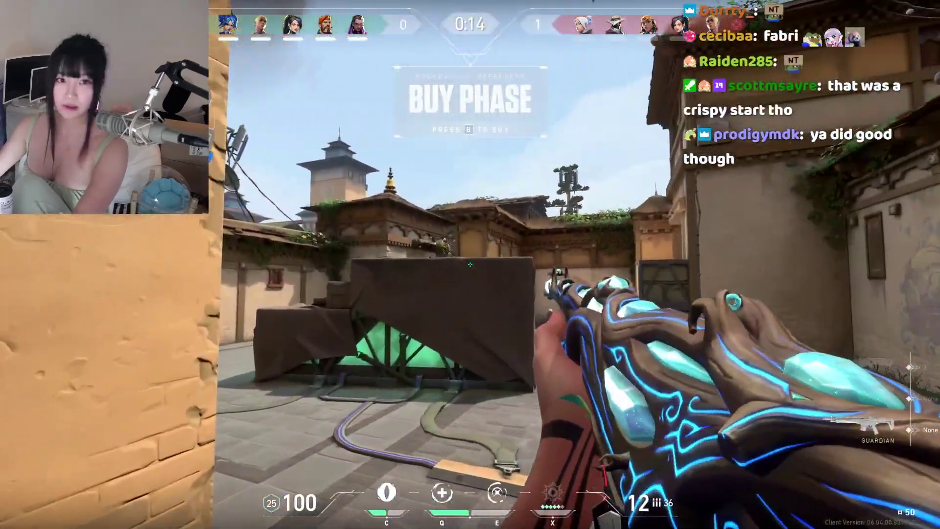
{"action": "key", "text": "3"}
{"action": "key", "text": "w"}
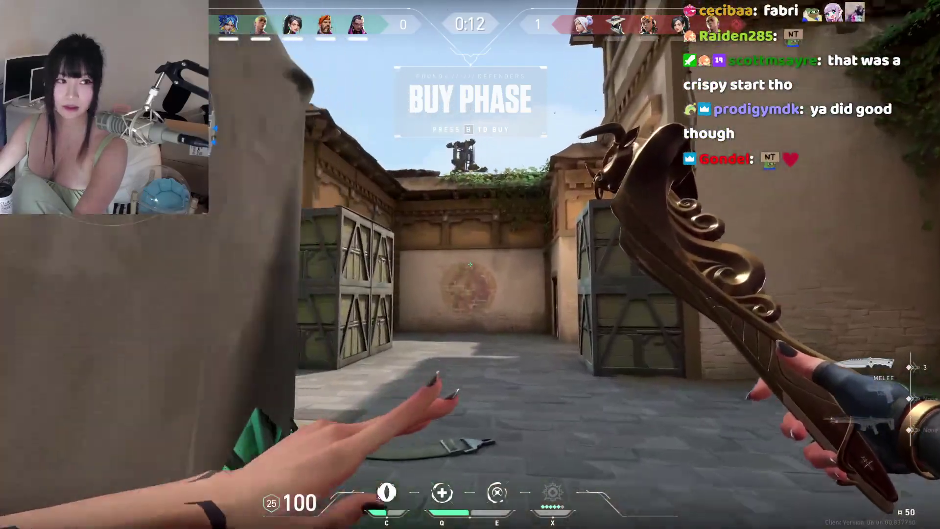
{"action": "key", "text": "w"}
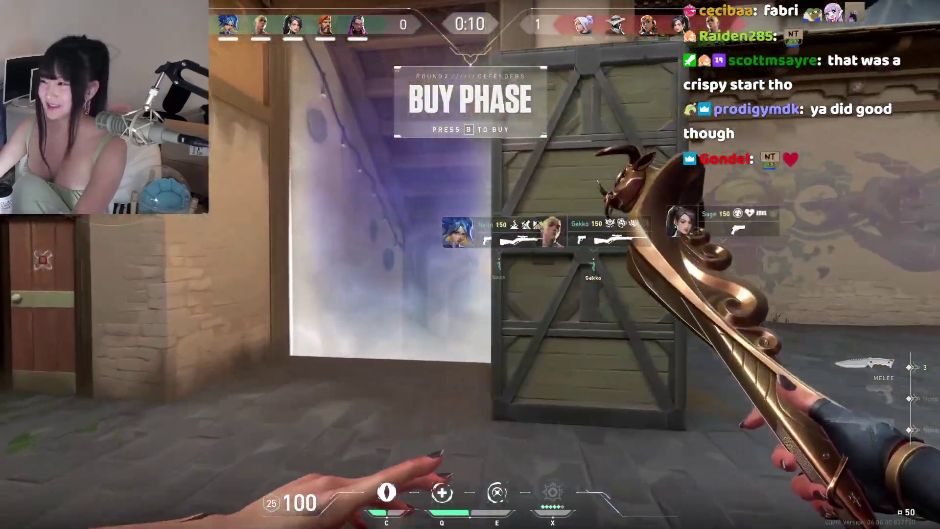
{"action": "key", "text": "1"}
{"action": "key", "text": "w"}
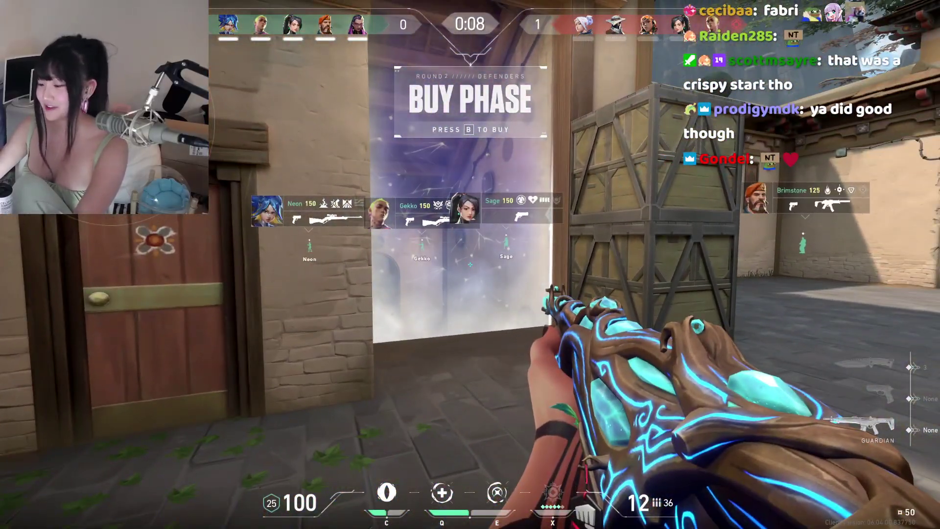
{"action": "key", "text": "b"}
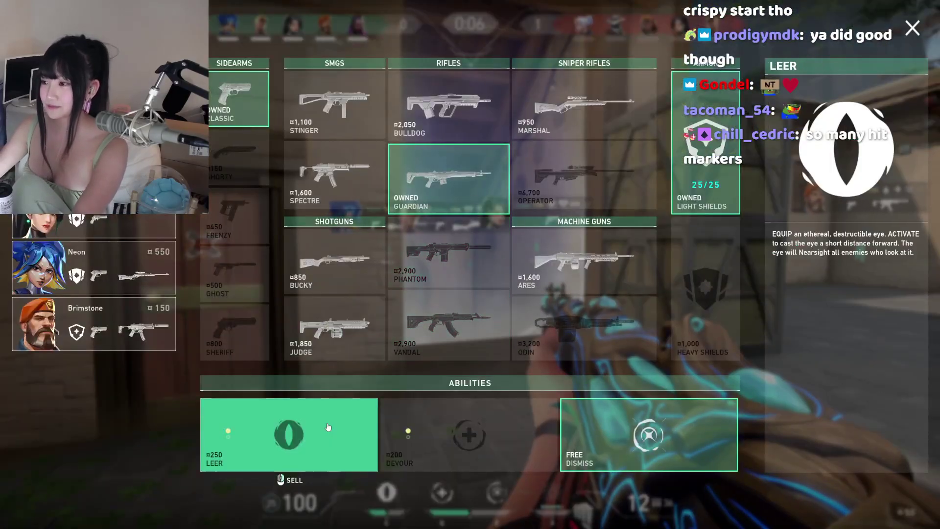
{"action": "key", "text": "b"}
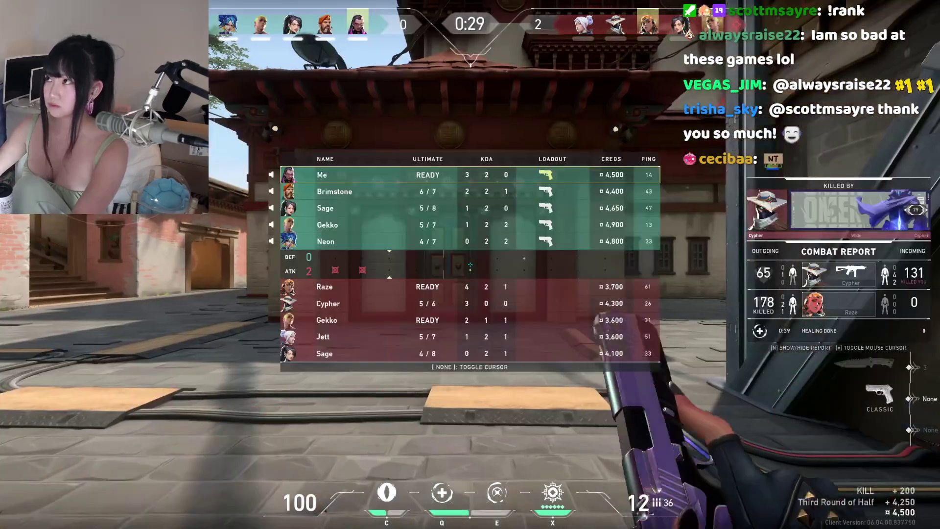
Buy the Guardian and shields, glance at the scoreboard, and draw the rifle.
{"action": "key", "text": "b"}
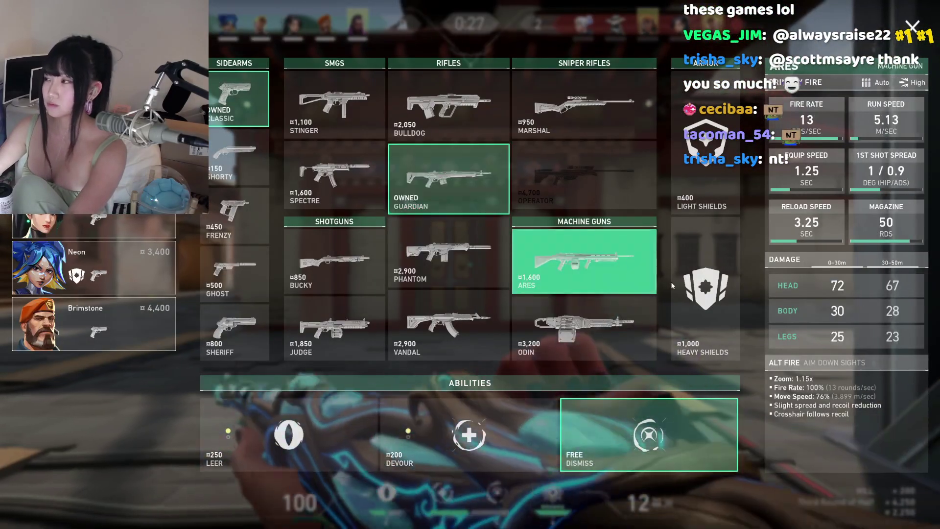
{"action": "key", "text": "b"}
{"action": "key", "text": "Tab"}
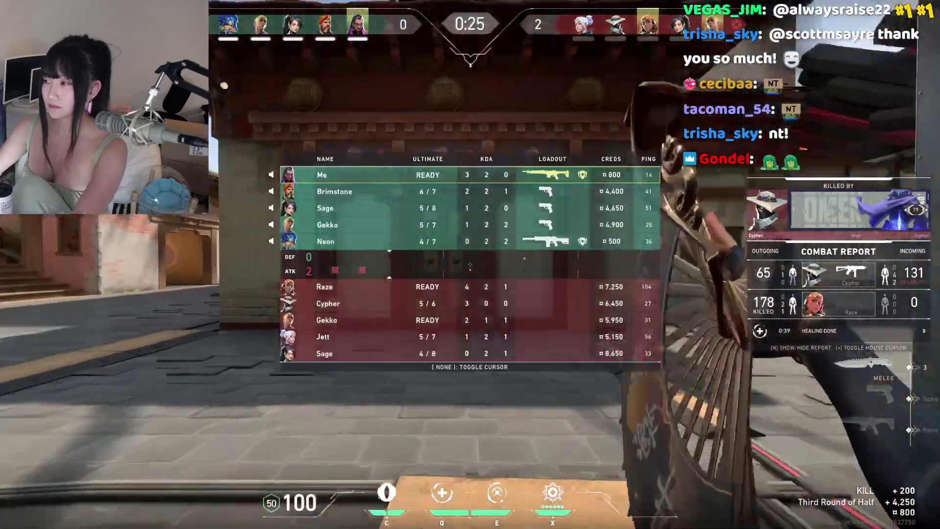
{"action": "key", "text": "1"}
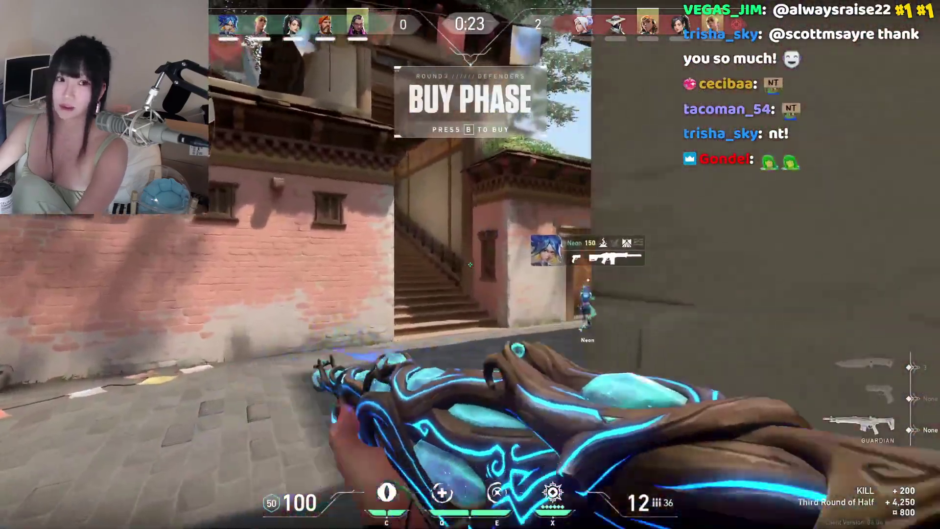
Move out into the courtyard as round three starts, checking the scoreboard.
{"action": "key", "text": "w"}
{"action": "key", "text": "Tab"}
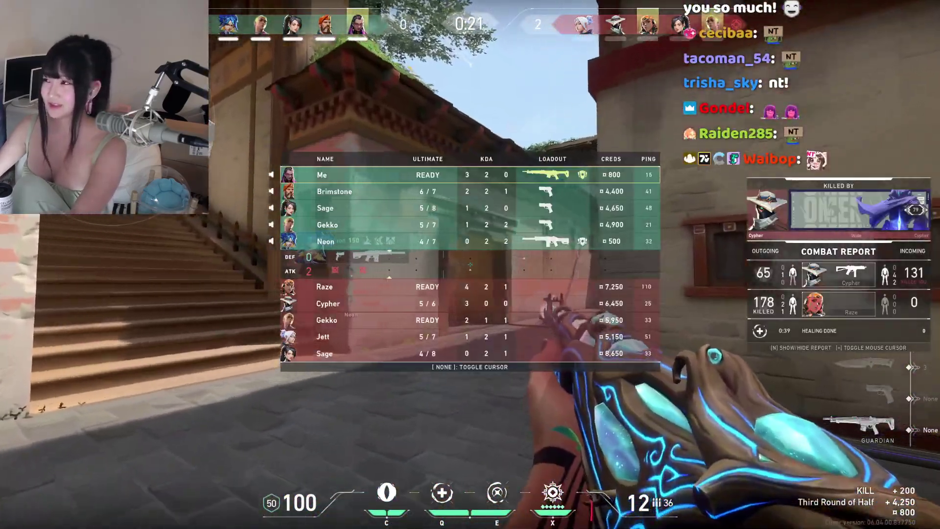
{"action": "key", "text": "3"}
{"action": "key", "text": "w"}
{"action": "key", "text": "w"}
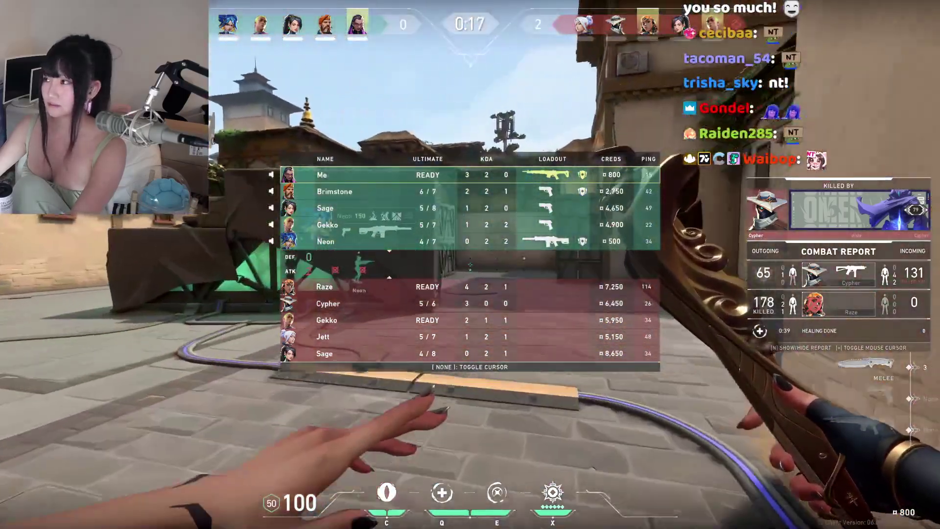
{"action": "key", "text": "2"}
{"action": "key", "text": "w"}
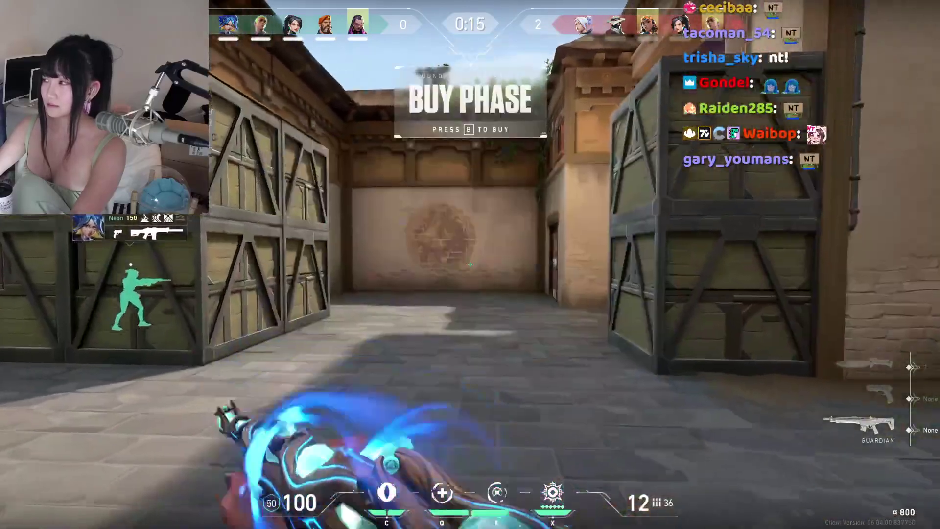
{"action": "key", "text": "w"}
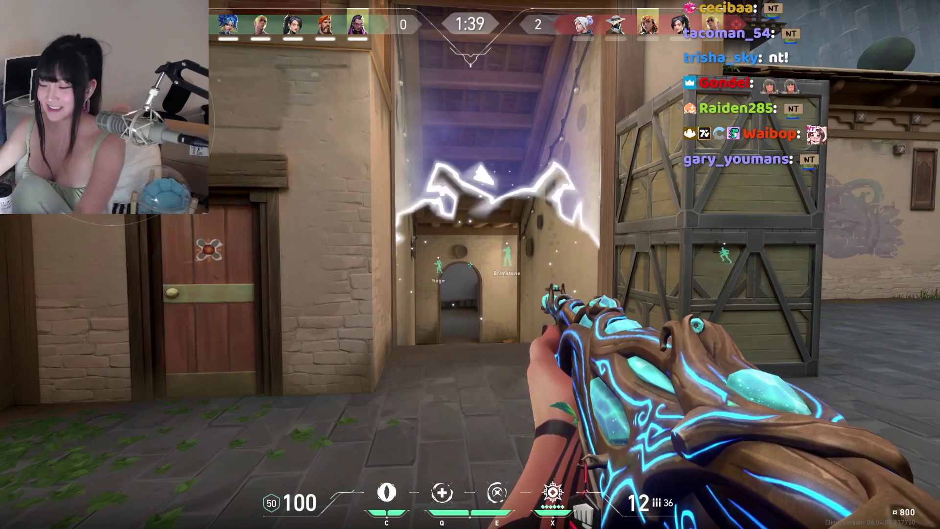
Advance through the archway into the corridor, aim at the enemy, and die to Jett.
{"action": "key", "text": "w"}
{"action": "key", "text": "w"}
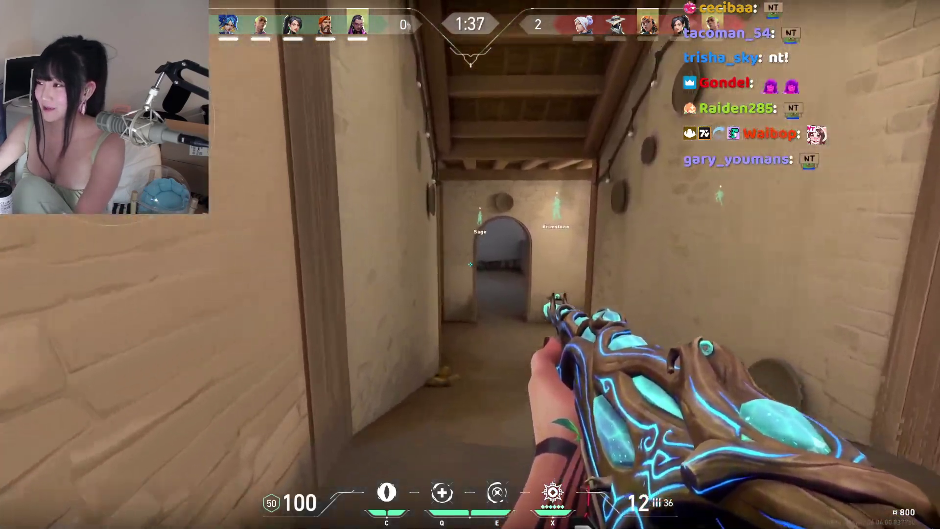
{"action": "key", "text": "w"}
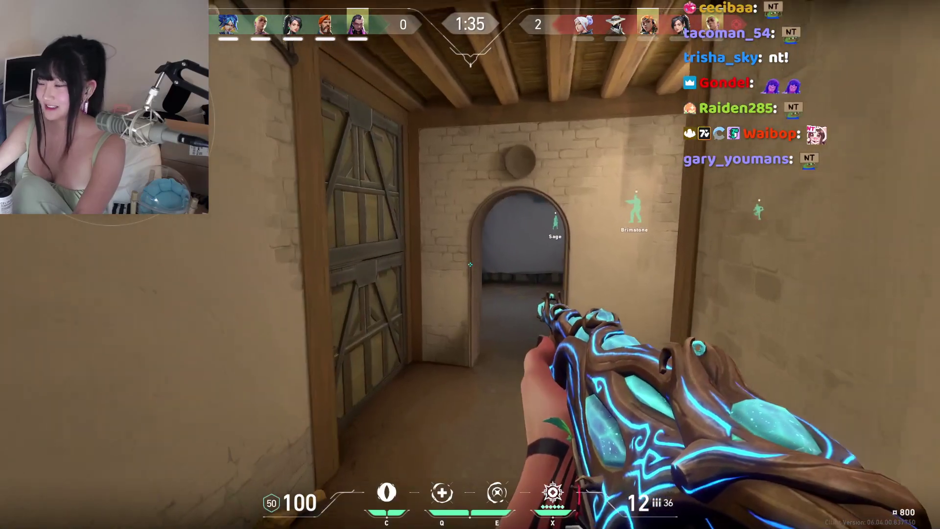
{"action": "key", "text": "w"}
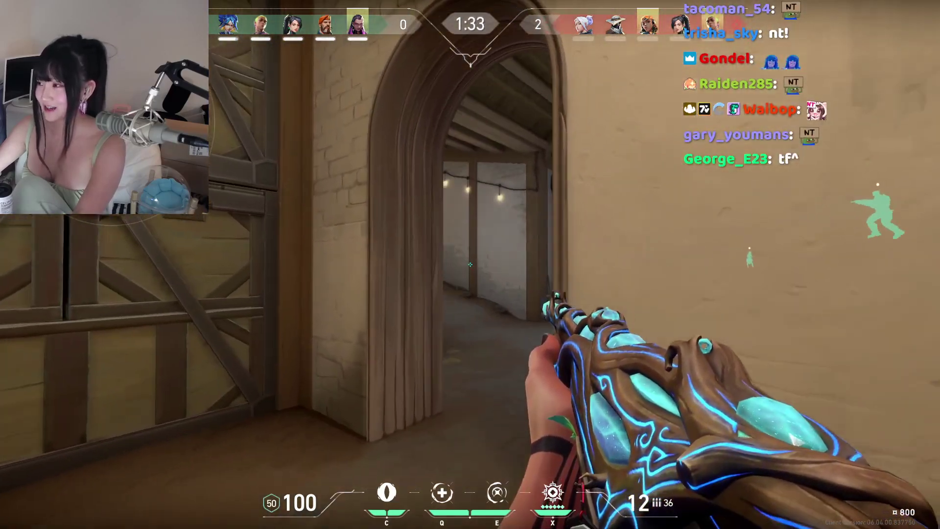
{"action": "key", "text": "w"}
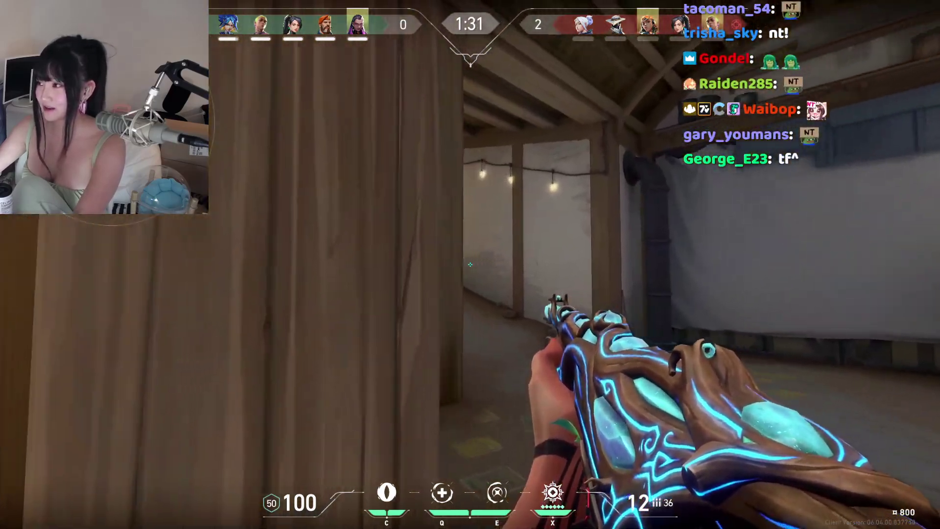
{"action": "right_click", "coordinate": [470, 264]}
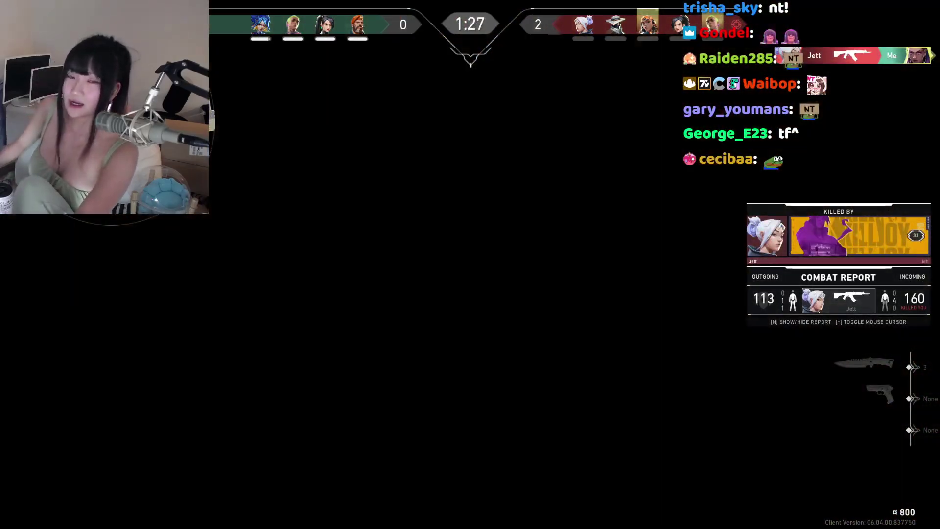
Spectate Neon, then Gekko, toggling the scoreboard until round three is lost 0–3.
{"action": "key", "text": "Tab"}
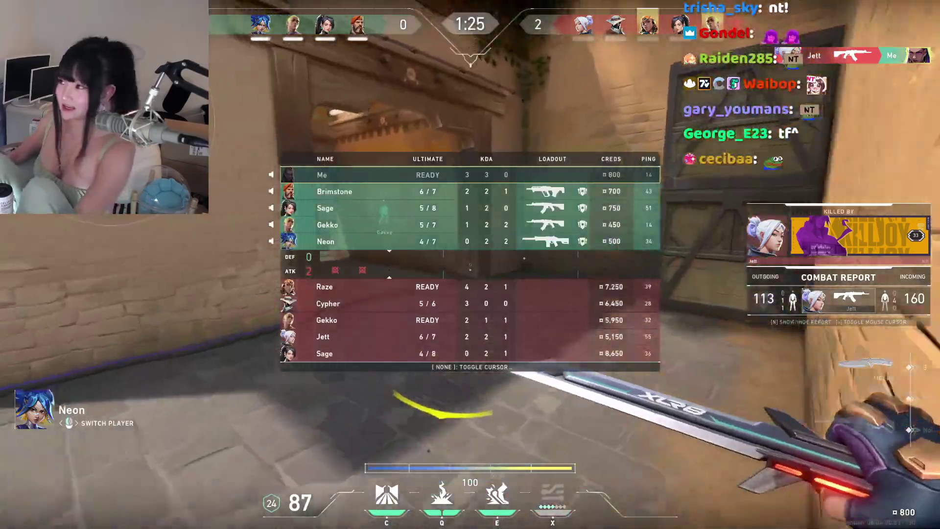
{"action": "key", "text": "Tab"}
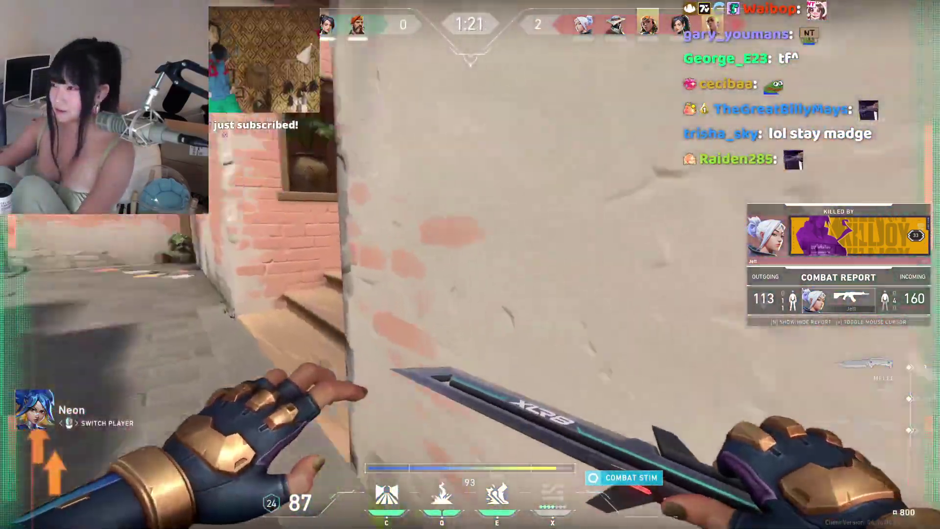
{"action": "key", "text": "Tab"}
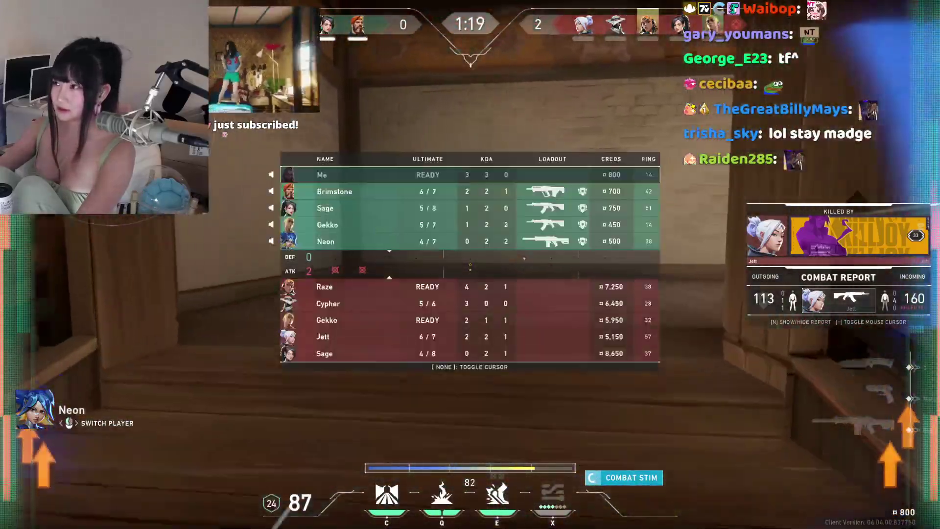
{"action": "key", "text": "Tab"}
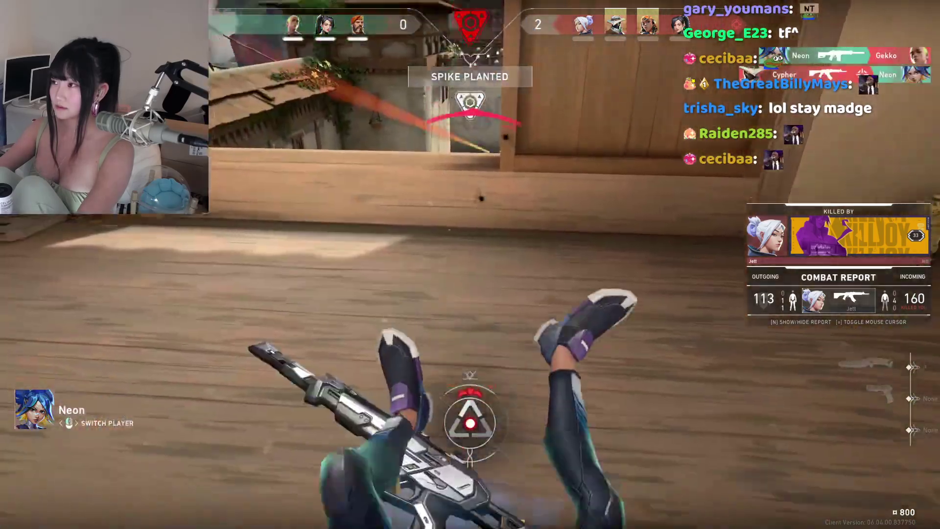
{"action": "key", "text": "Tab"}
{"action": "key", "text": "Tab"}
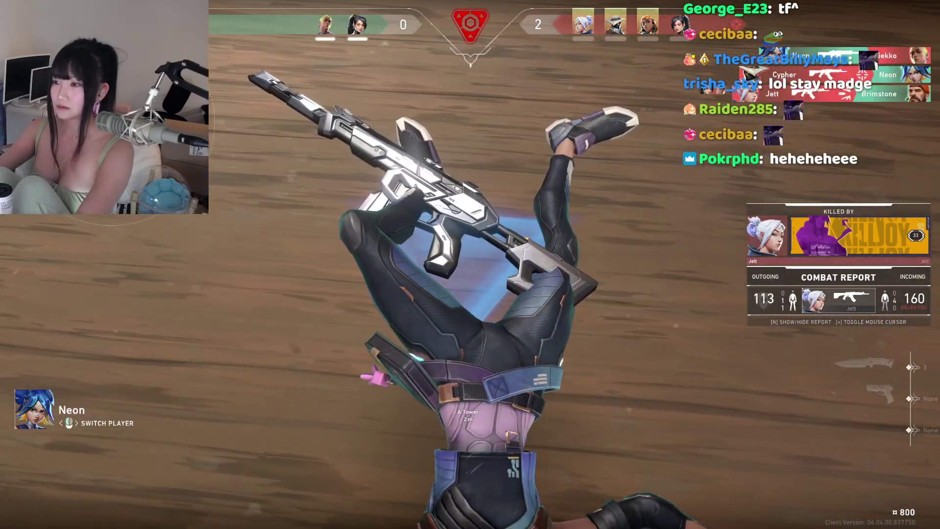
{"action": "left_click", "coordinate": [470, 265]}
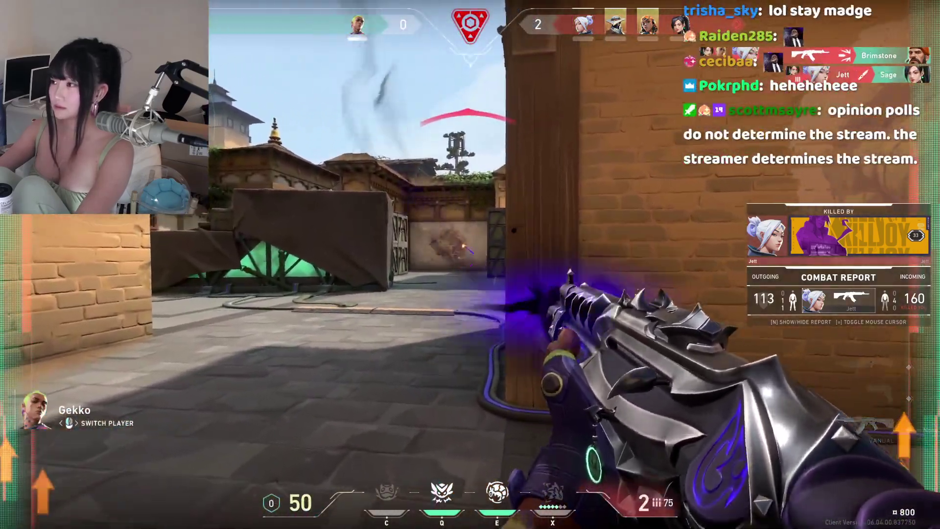
{"action": "key", "text": "Tab"}
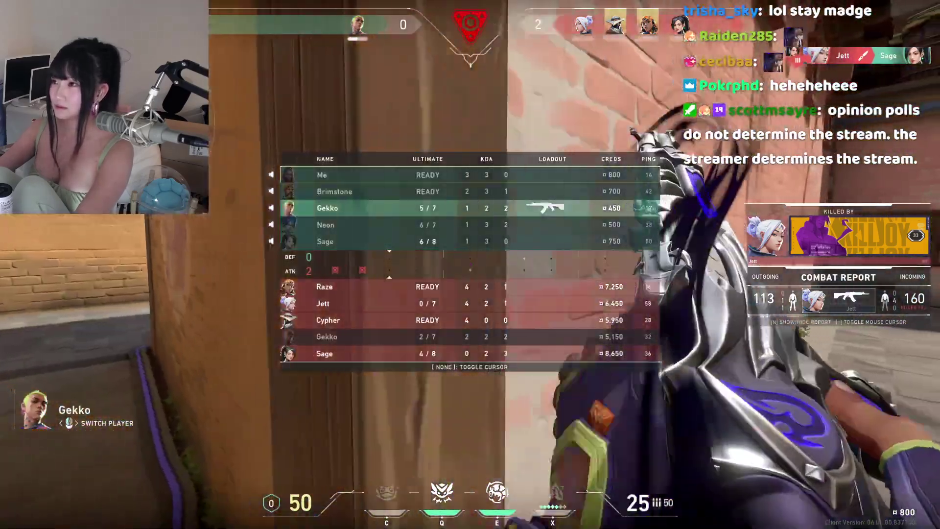
{"action": "key", "text": "Tab"}
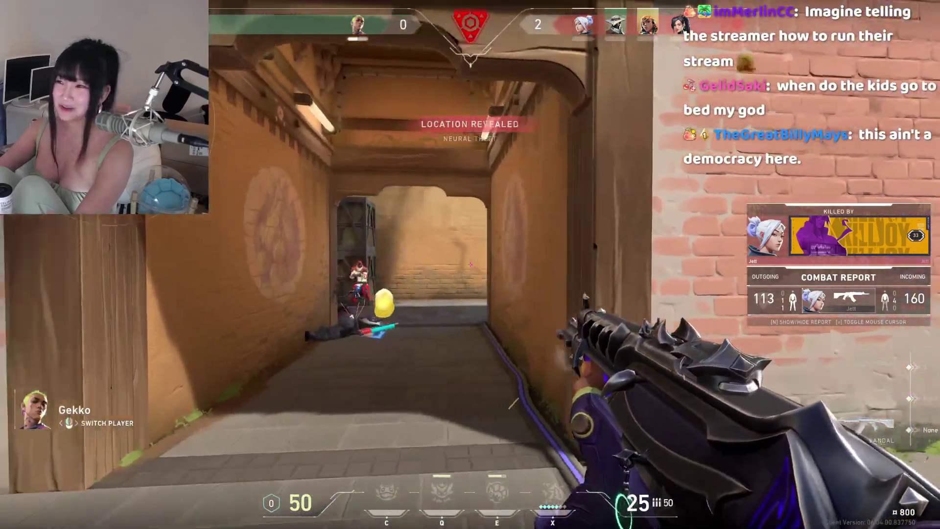
{"action": "key", "text": "Tab"}
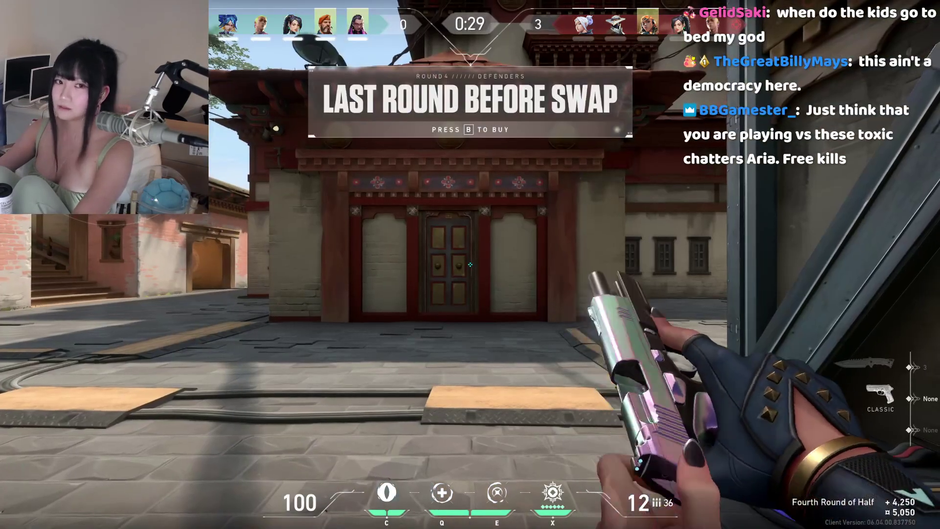
Buy the Guardian rifle and heavy shields for round four.
{"action": "key", "text": "b"}
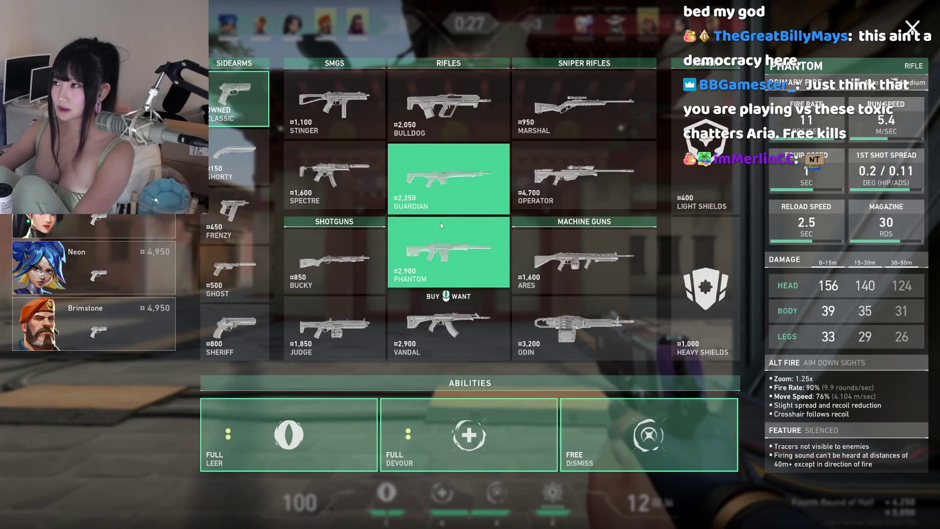
{"action": "left_click", "coordinate": [448, 179]}
{"action": "left_click", "coordinate": [704, 286]}
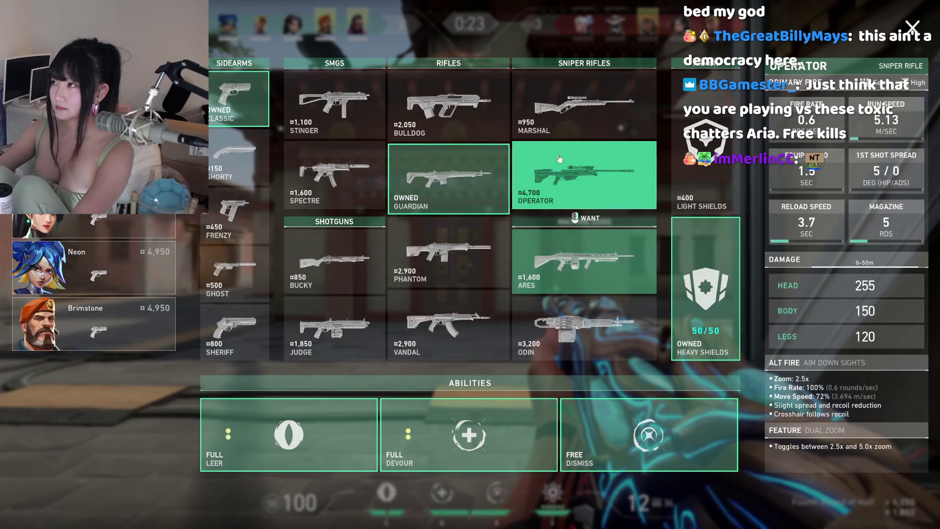
{"action": "left_click", "coordinate": [467, 332]}
{"action": "key", "text": "b"}
Head out from spawn down the alley, swapping between knife and rifle.
{"action": "key", "text": "3"}
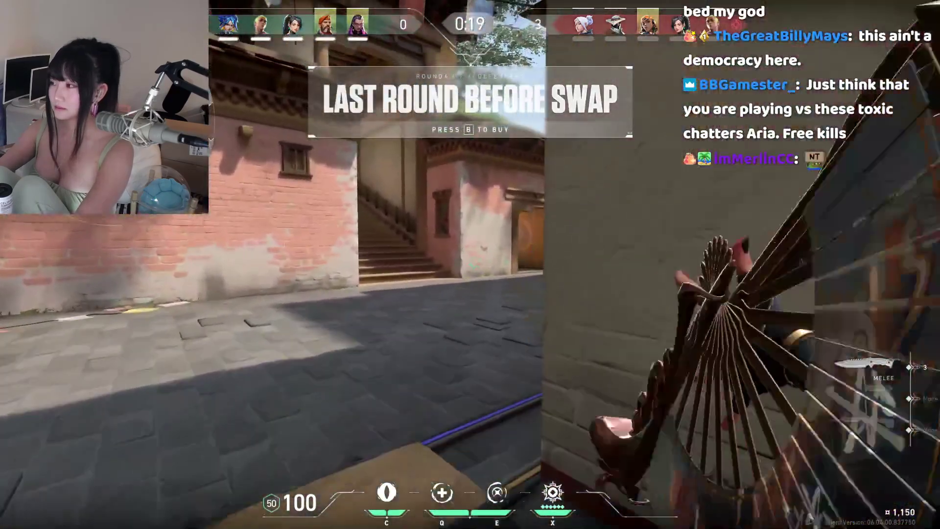
{"action": "key", "text": "Tab"}
{"action": "key", "text": "1"}
{"action": "key", "text": "Tab"}
{"action": "key", "text": "3"}
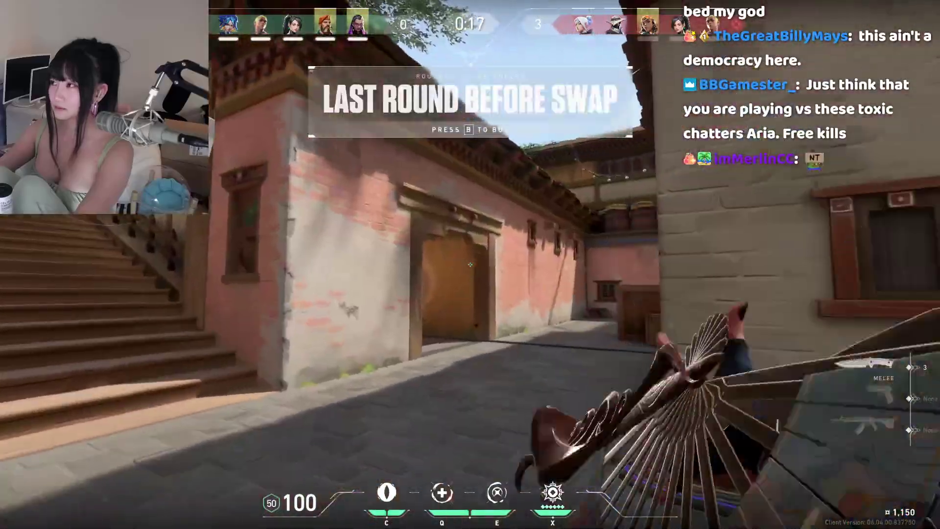
{"action": "key", "text": "1"}
{"action": "key", "text": "3"}
{"action": "key", "text": "1"}
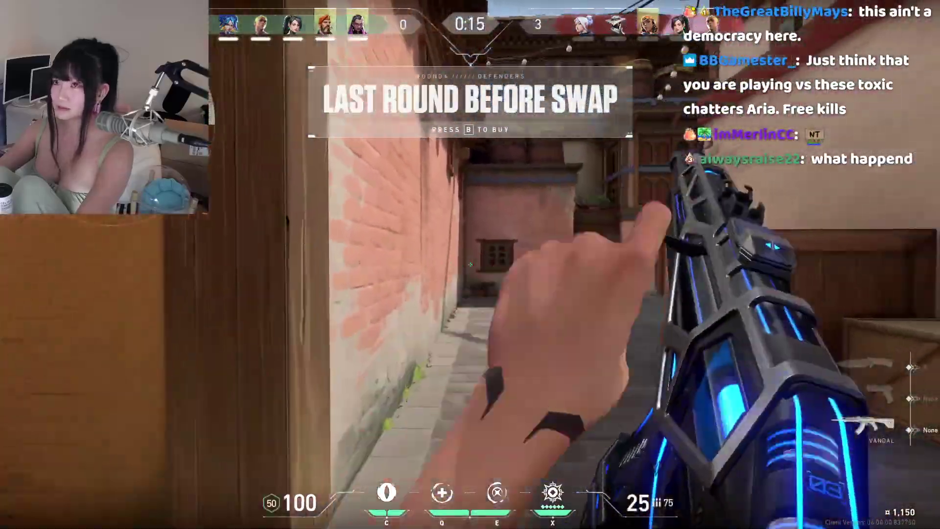
{"action": "key", "text": "3"}
{"action": "key", "text": "w"}
{"action": "key", "text": "1"}
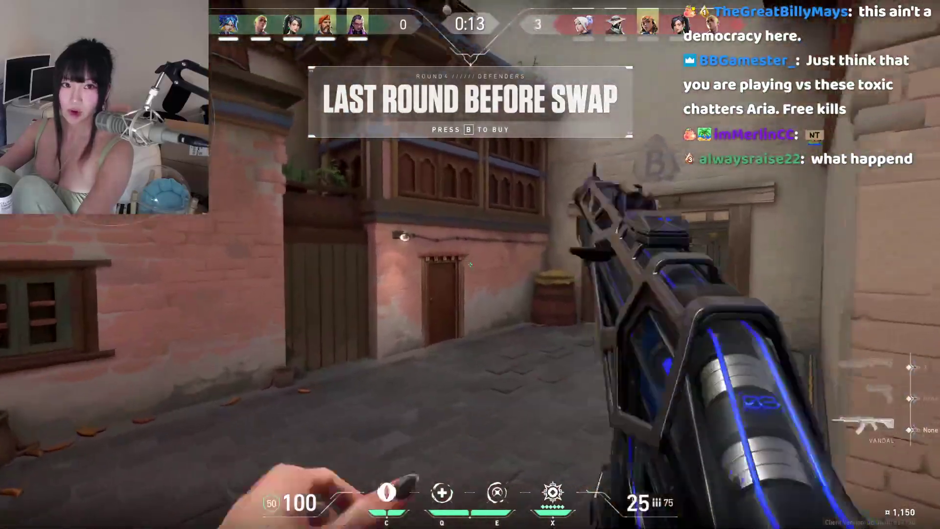
{"action": "key", "text": "w"}
{"action": "key", "text": "3"}
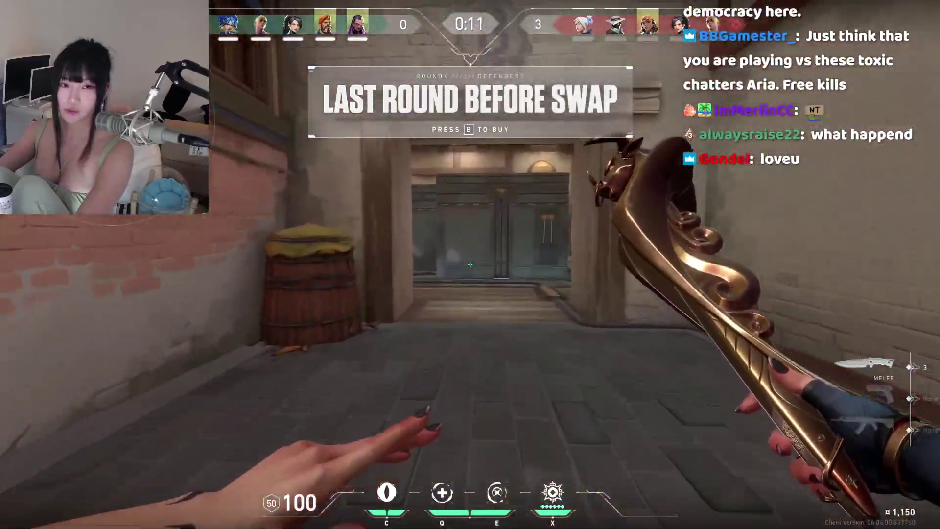
{"action": "key", "text": "1"}
{"action": "key", "text": "w"}
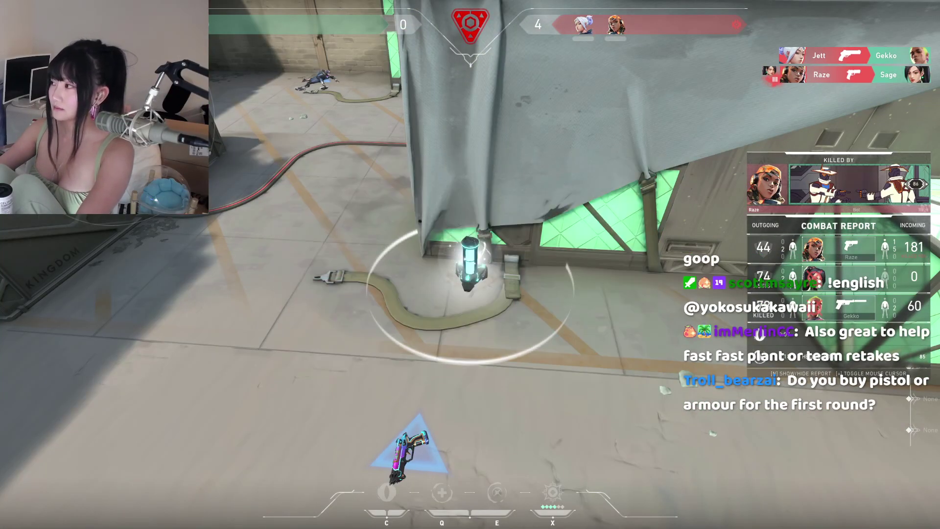
Toggle the scoreboard while spectating the final round until the 0–5 Defeat.
{"action": "key", "text": "Tab"}
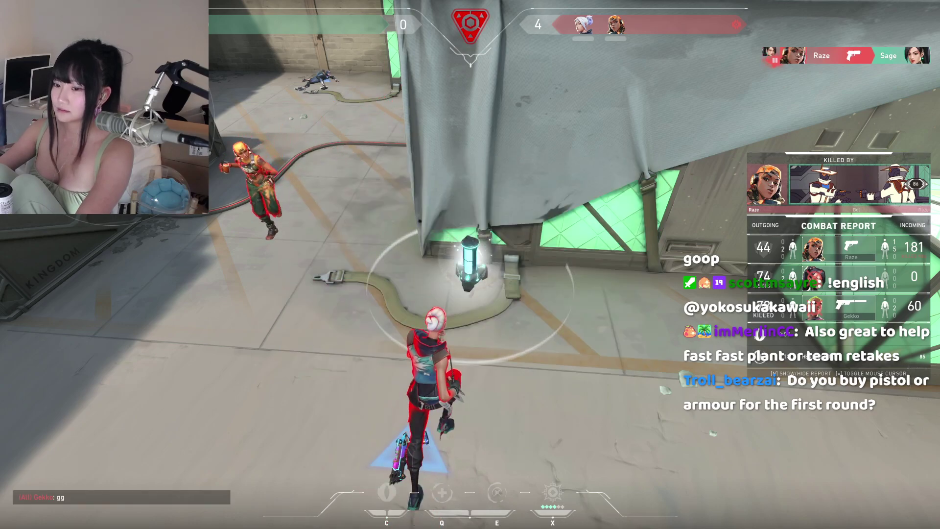
{"action": "key", "text": "Tab"}
{"action": "key", "text": "Tab"}
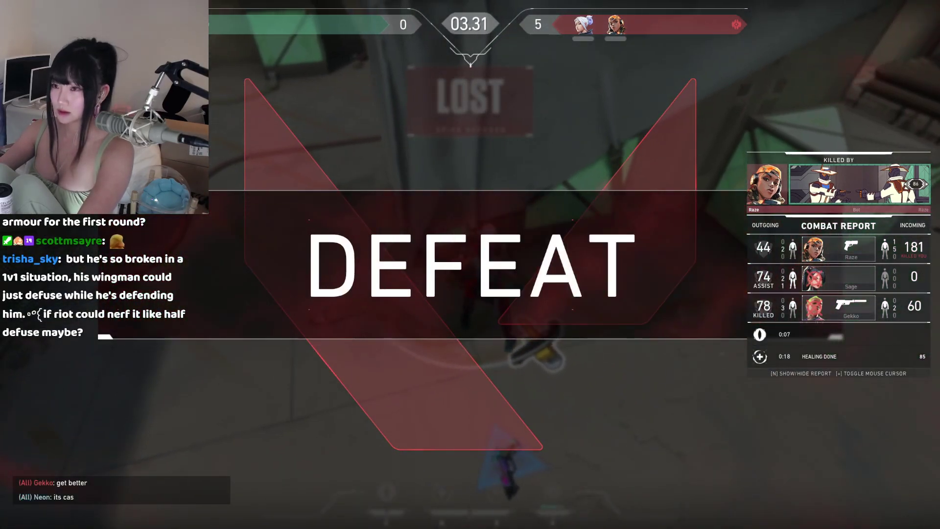
Check the final scoreboard after the defeat, before the progression results load.
{"action": "key", "text": "Tab"}
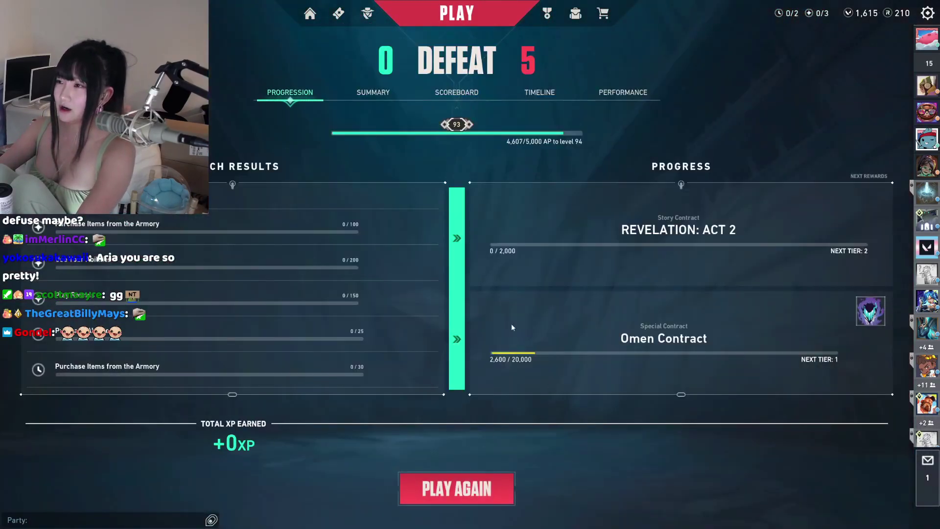
Choose PLAY AGAIN on the results screen to queue for another Swiftplay match.
{"action": "left_click", "coordinate": [456, 489]}
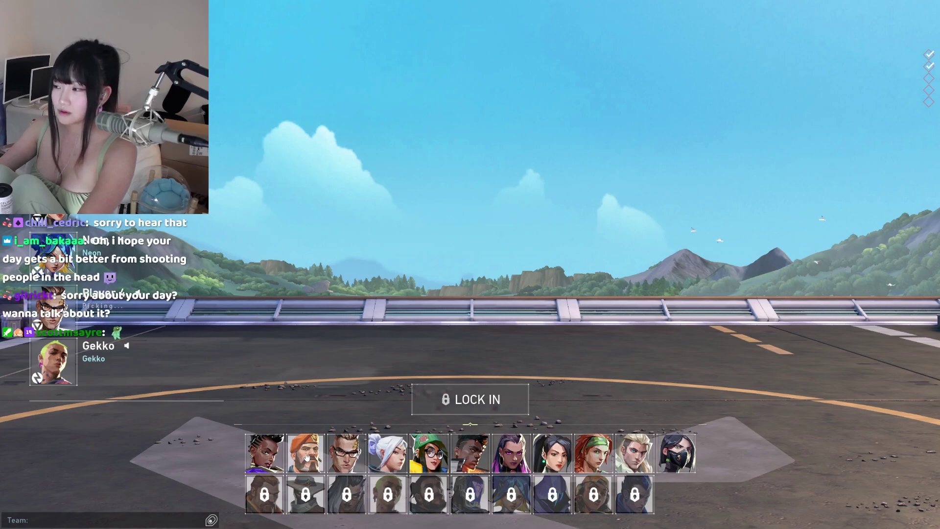
Lock in Brimstone, load into Fracture round one and check the scoreboard.
{"action": "left_click", "coordinate": [306, 453]}
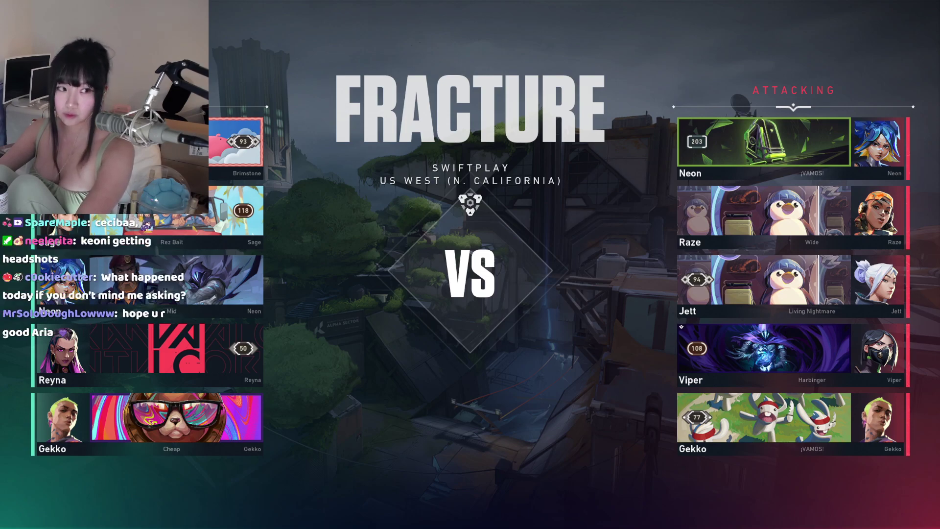
{"action": "key", "text": "Tab"}
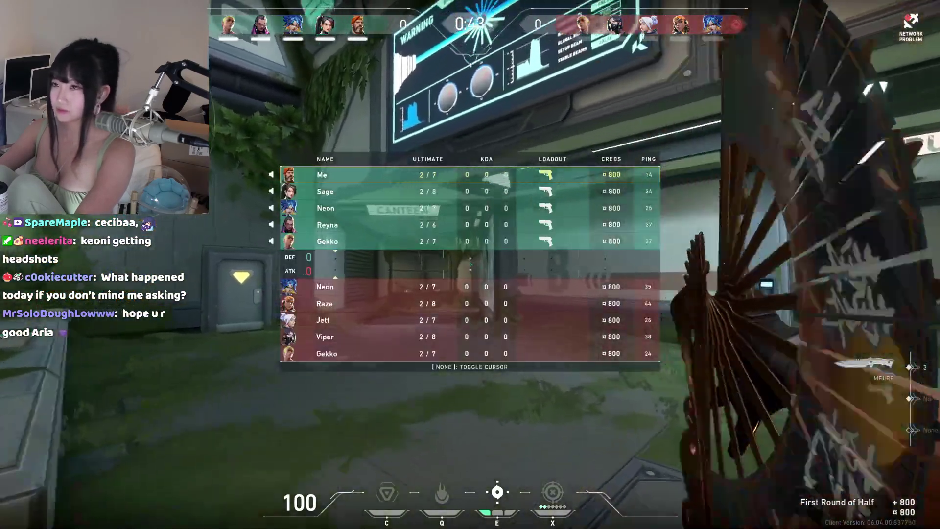
{"action": "key", "text": "w"}
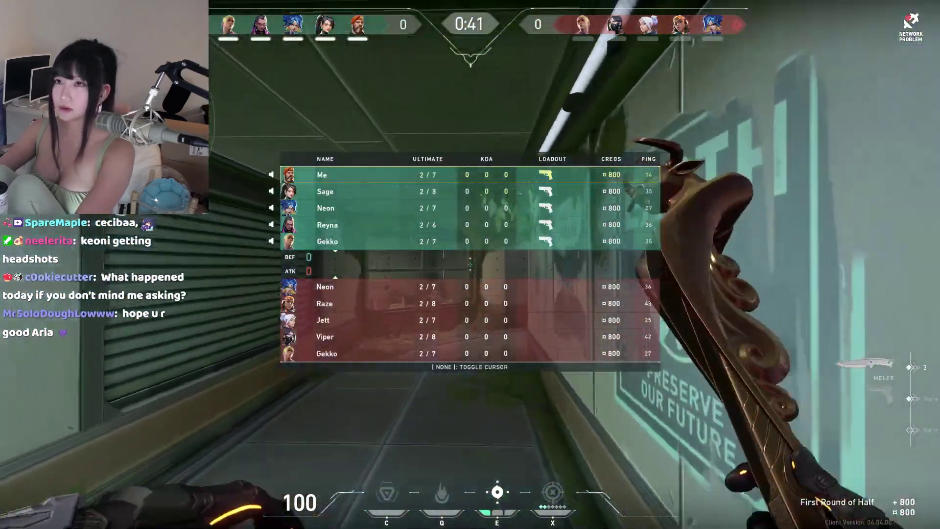
Walk through spawn with the Classic out, checking the scoreboard and settings menu.
{"action": "key", "text": "w"}
{"action": "key", "text": "Tab"}
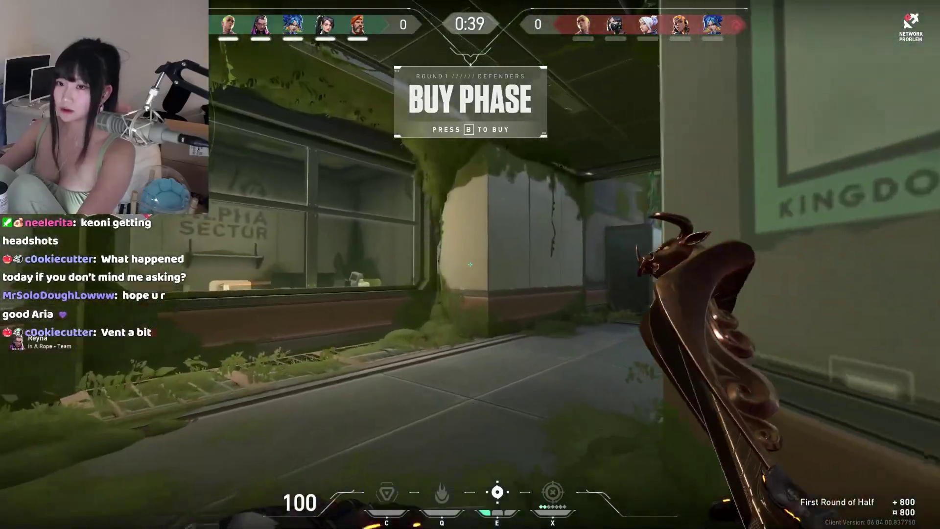
{"action": "key", "text": "w"}
{"action": "key", "text": "2"}
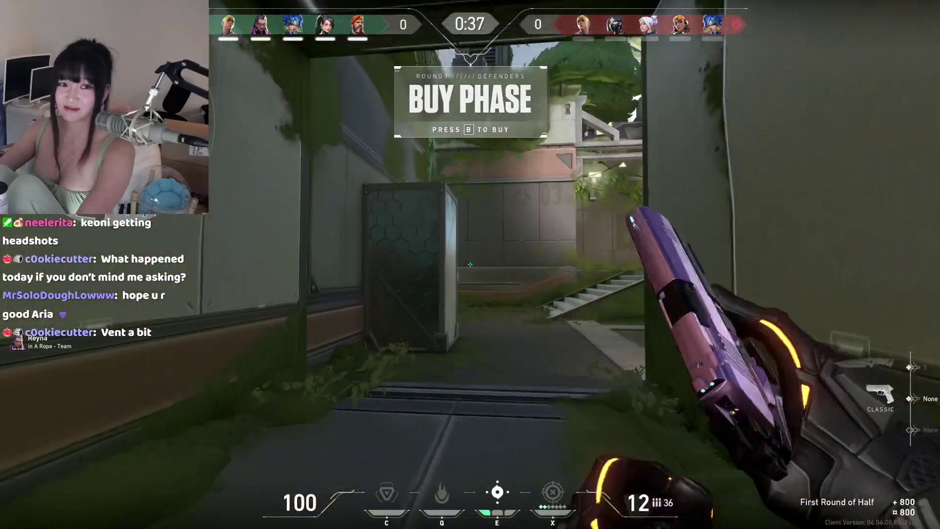
{"action": "key", "text": "w"}
{"action": "key", "text": "Tab"}
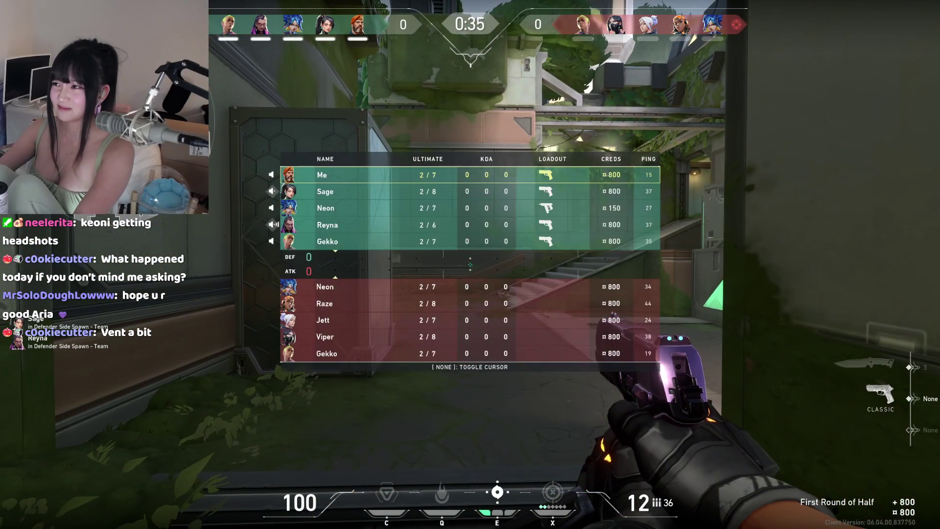
{"action": "key", "text": "Tab"}
{"action": "key", "text": "Escape"}
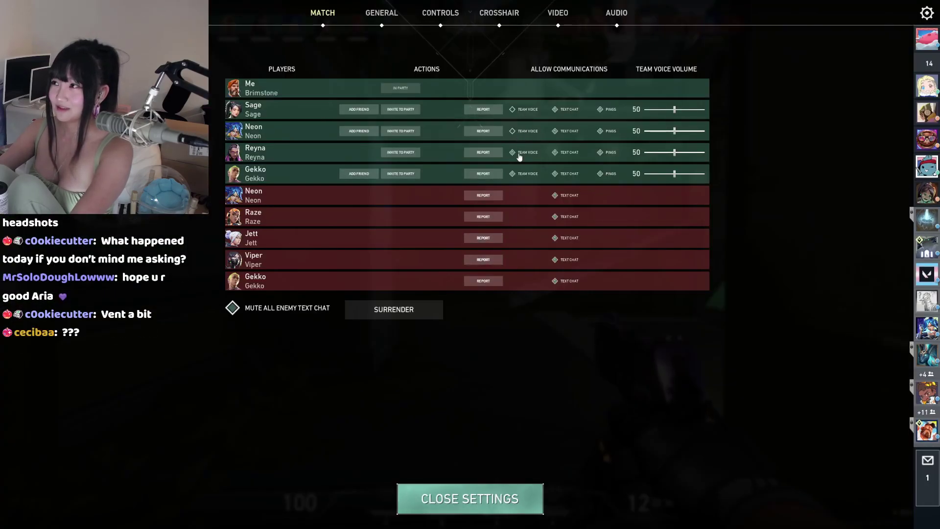
{"action": "key", "text": "Escape"}
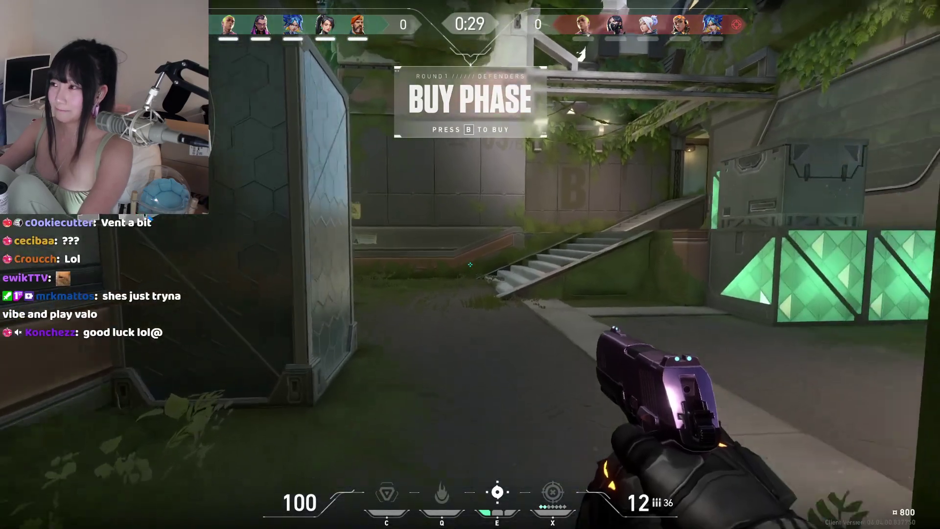
Walk to the spawn barrier, cycle weapons, then open the shop with 800 credits.
{"action": "key", "text": "w"}
{"action": "key", "text": "w"}
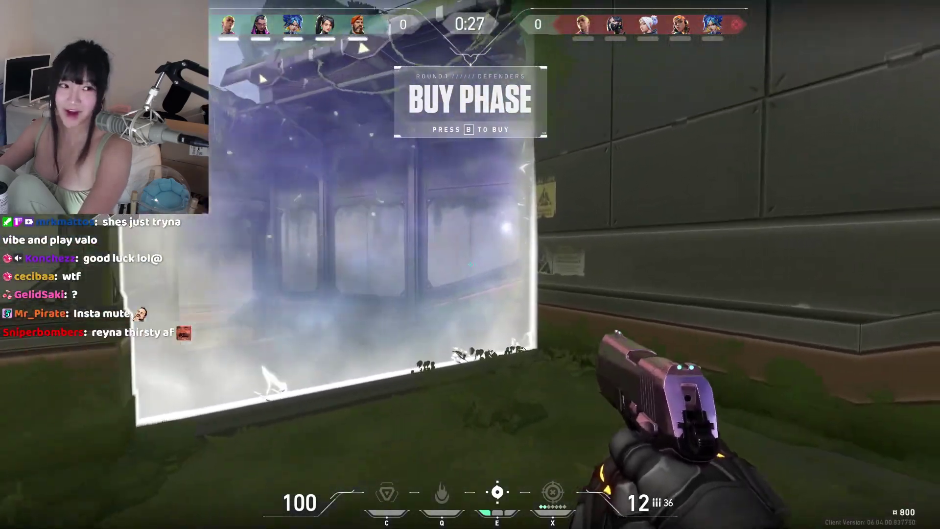
{"action": "key", "text": "w"}
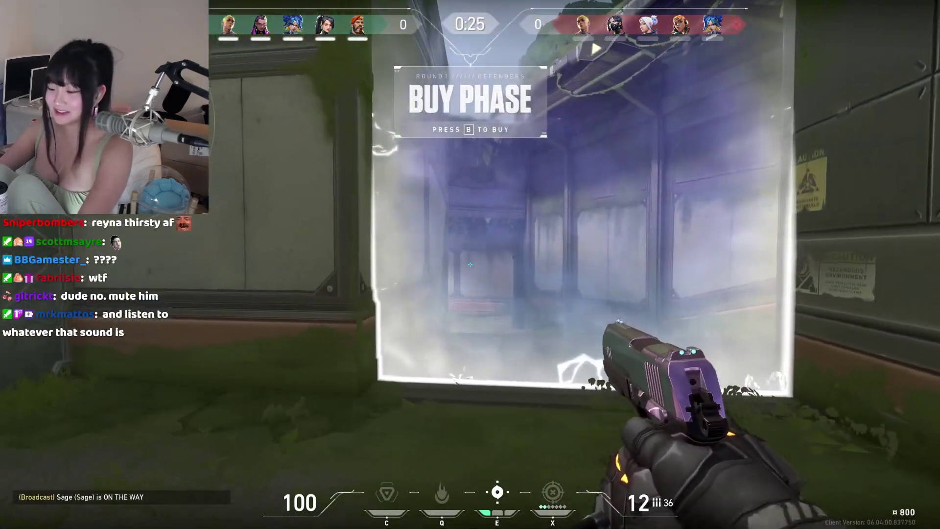
{"action": "key", "text": "3"}
{"action": "key", "text": "Tab"}
{"action": "key", "text": "2"}
{"action": "key", "text": "3"}
{"action": "key", "text": "Tab"}
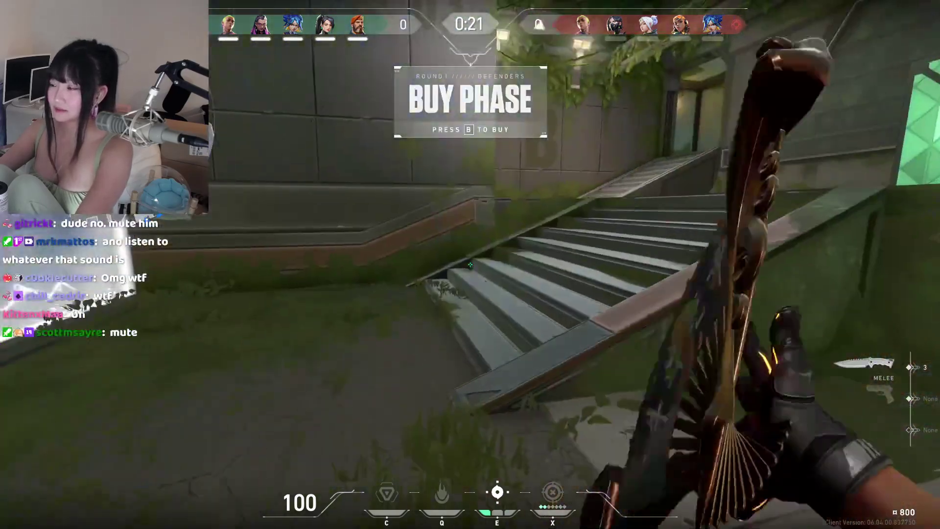
{"action": "key", "text": "w"}
{"action": "key", "text": "w"}
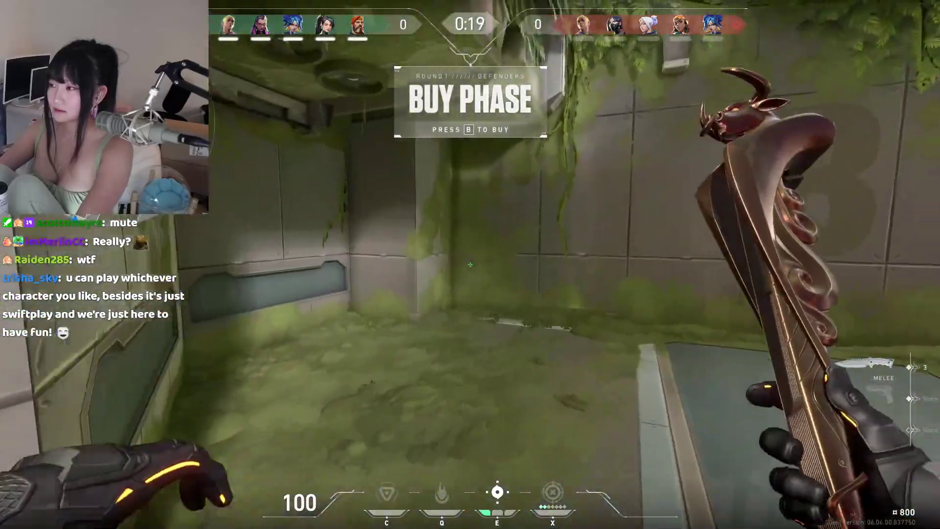
{"action": "key", "text": "b"}
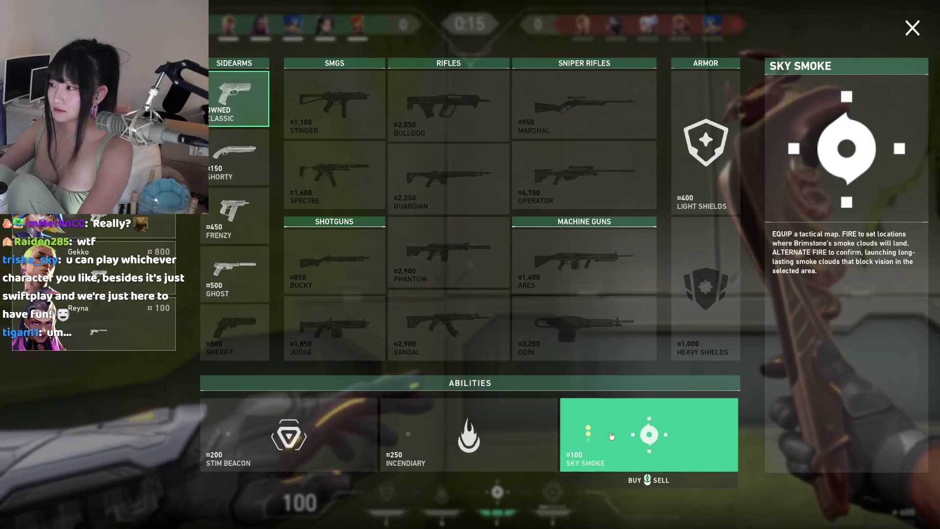
Buy Light Shields from the shop.
{"action": "left_click", "coordinate": [705, 140]}
{"action": "key", "text": "b"}
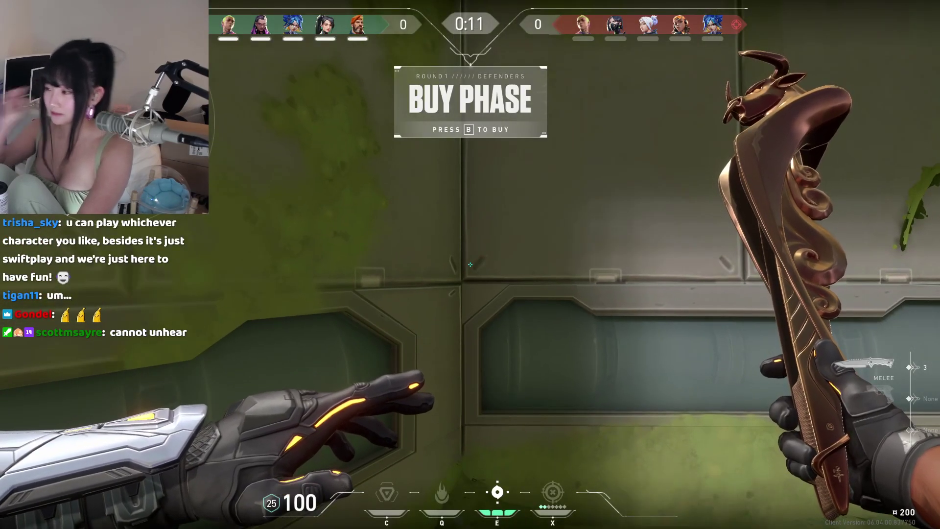
{"action": "key", "text": "b"}
{"action": "key", "text": "b"}
Aim Sky Smoke on the map and launch the smokes onto B site.
{"action": "key", "text": "e"}
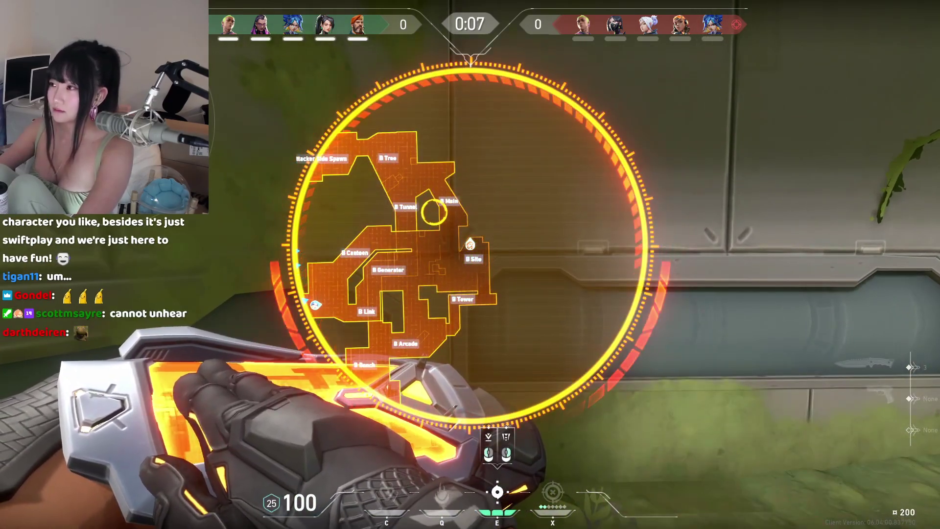
{"action": "left_click", "coordinate": [442, 206]}
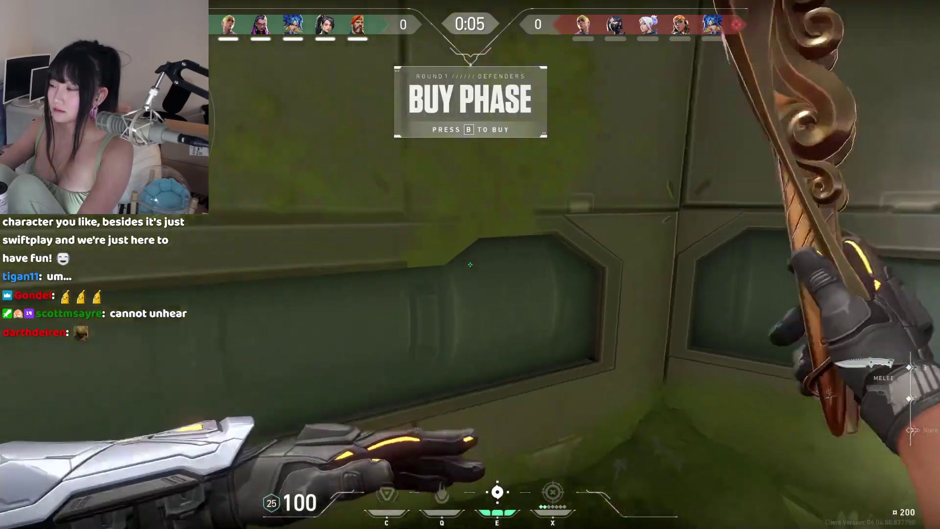
{"action": "key", "text": "e"}
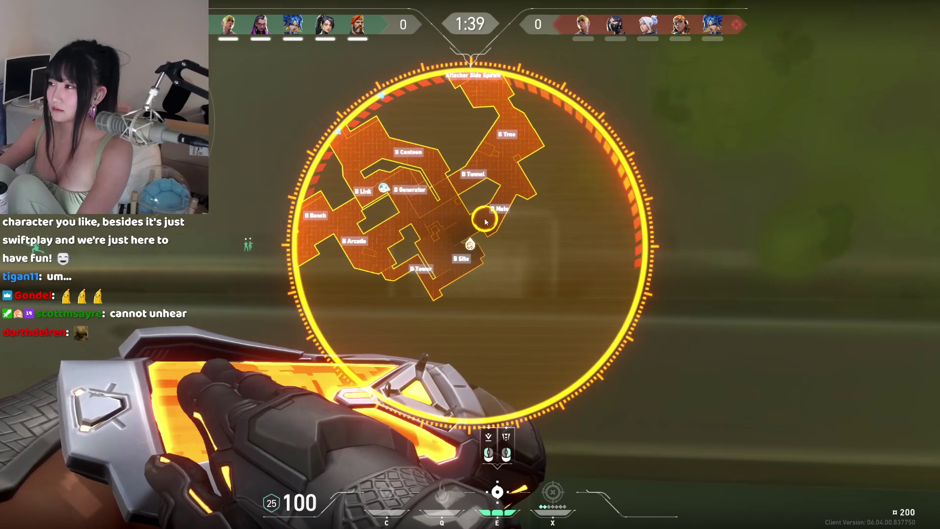
{"action": "left_click", "coordinate": [487, 218]}
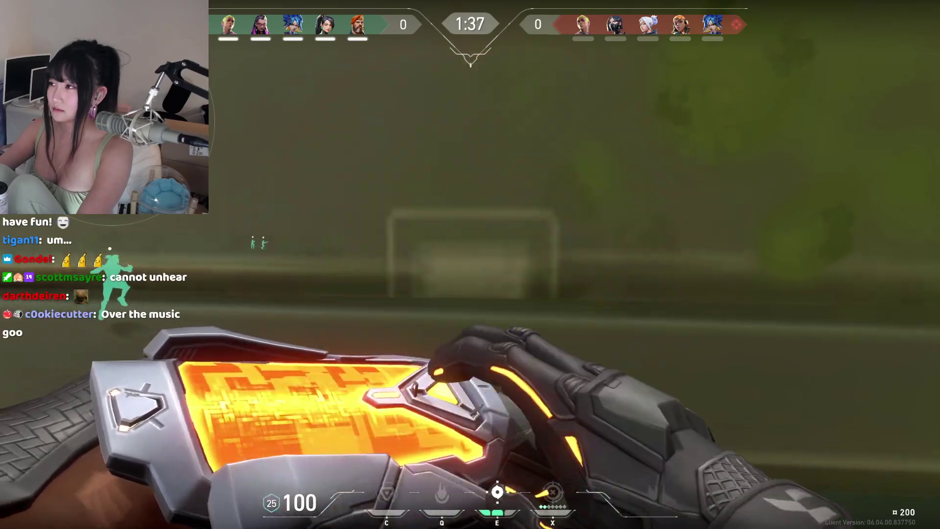
Push toward B Main with the Classic and shoot at the enemy ahead.
{"action": "key", "text": "2"}
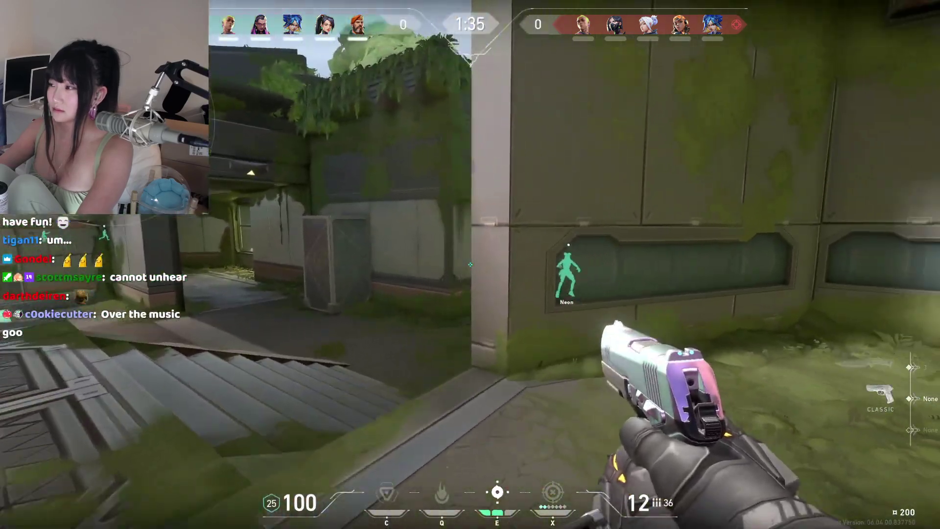
{"action": "key", "text": "w"}
{"action": "key", "text": "w"}
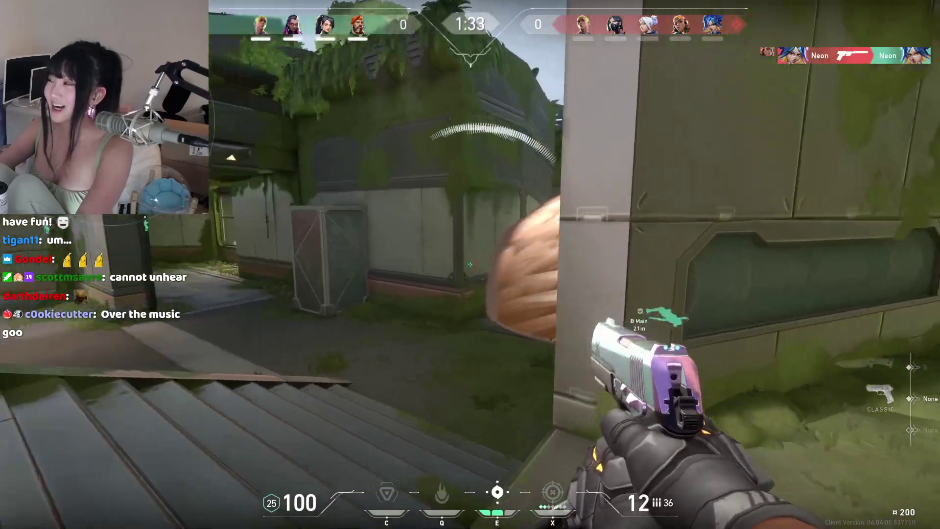
{"action": "key", "text": "w"}
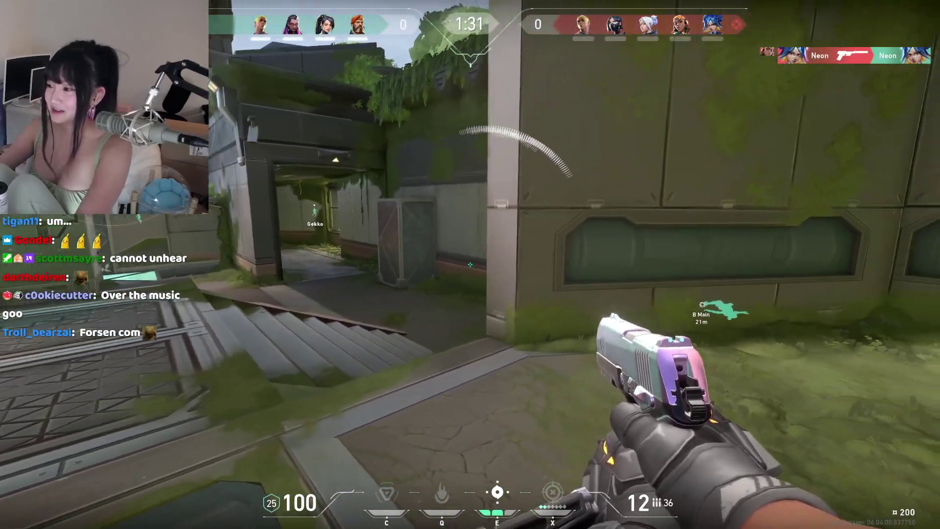
{"action": "key", "text": "w"}
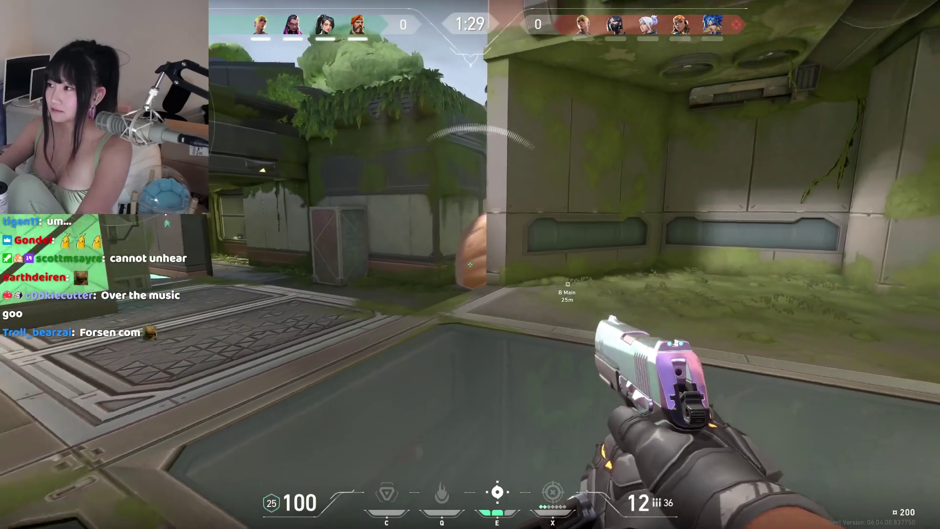
{"action": "key", "text": "w"}
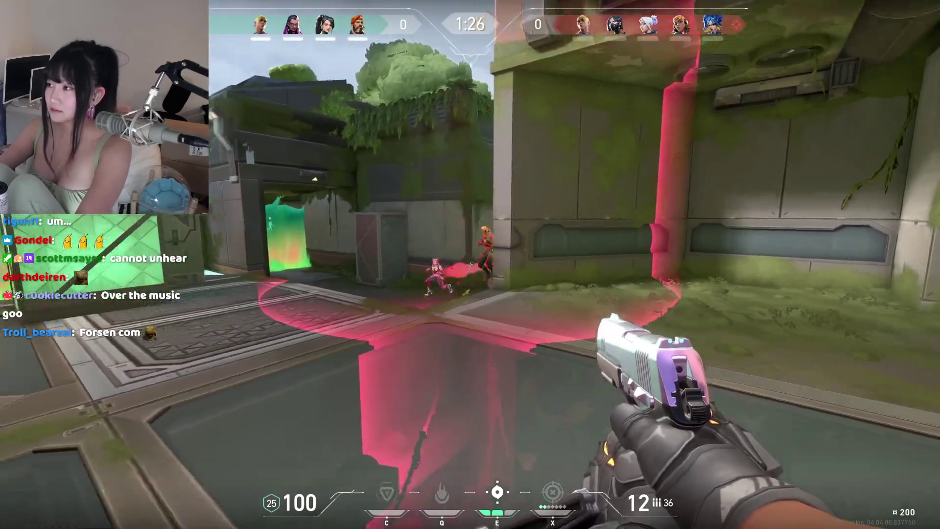
{"action": "left_click", "coordinate": [470, 265]}
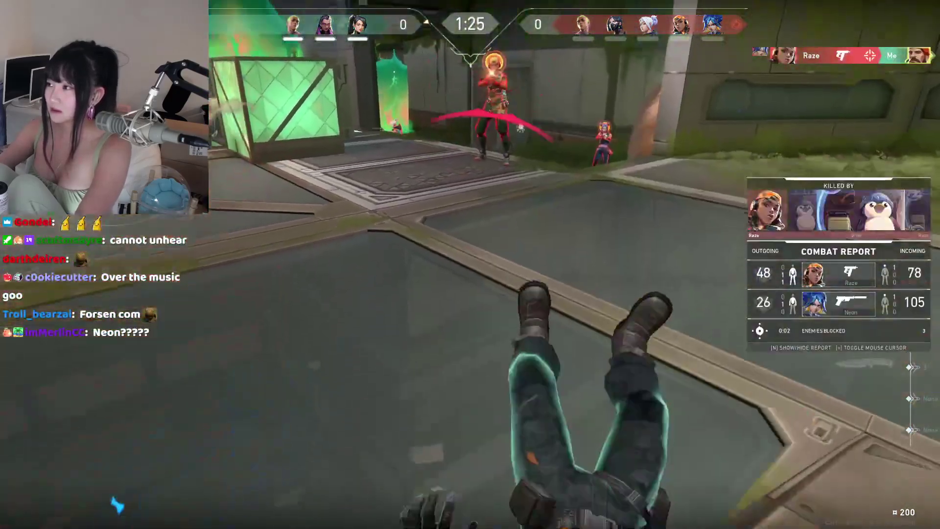
Spectate Gekko, then Reyna, checking the scoreboard until the team is eliminated.
{"action": "key", "text": "Tab"}
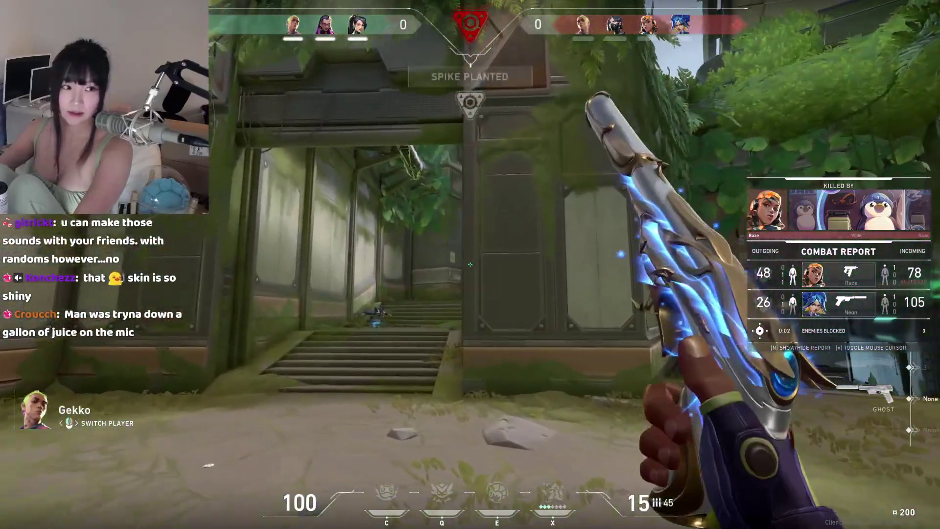
{"action": "key", "text": "Tab"}
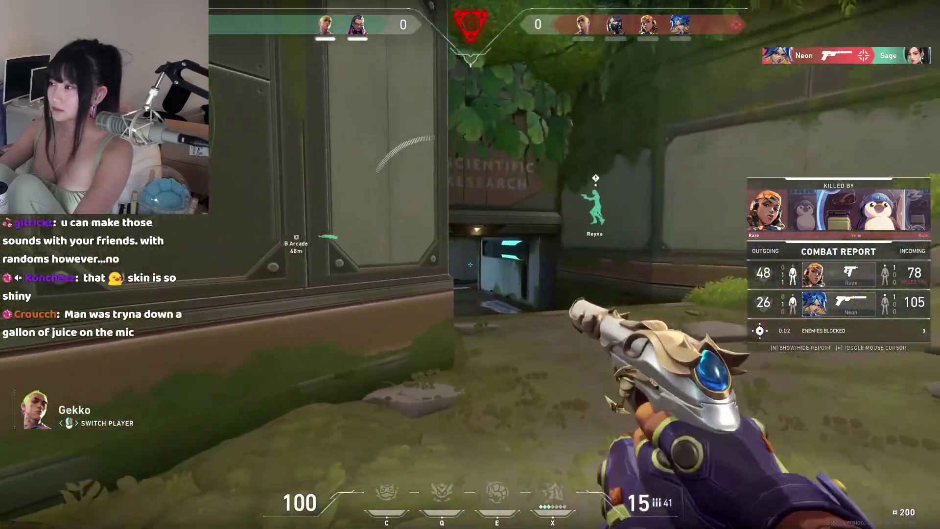
{"action": "left_click", "coordinate": [470, 265]}
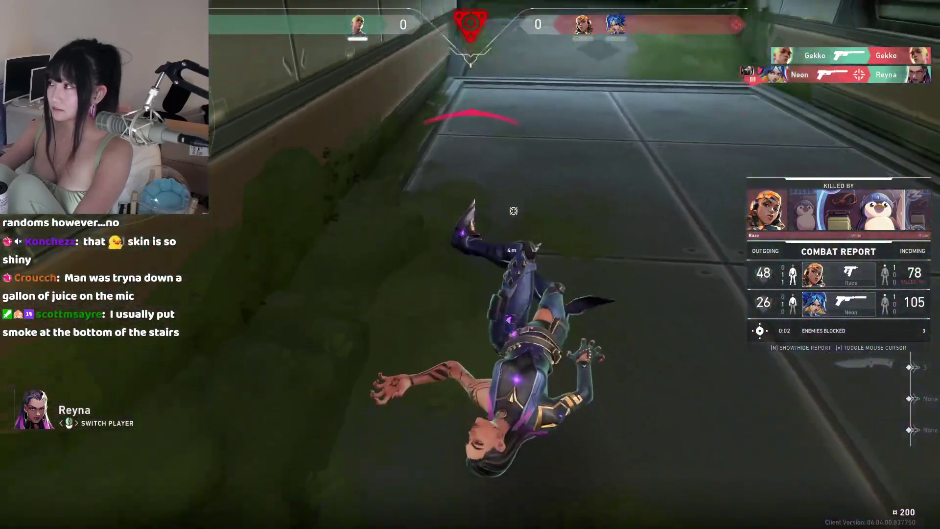
{"action": "key", "text": "Tab"}
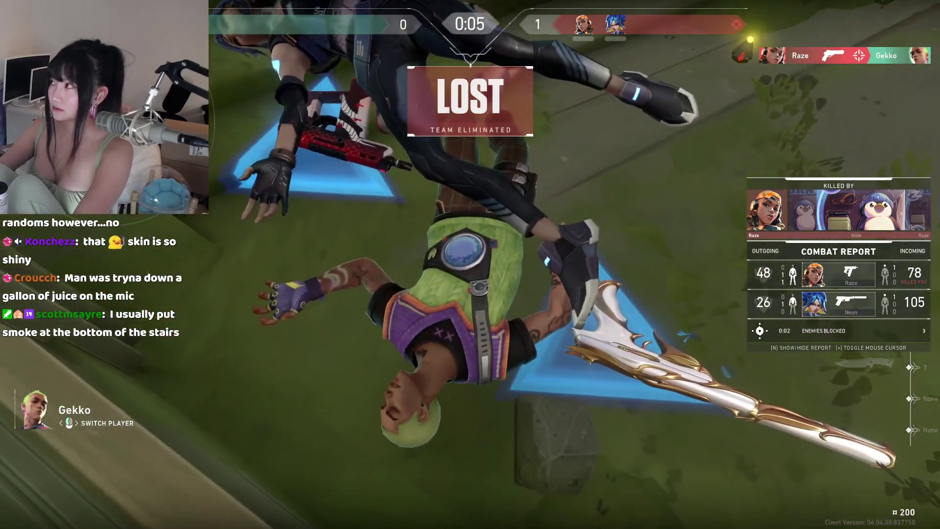
{"action": "key", "text": "Tab"}
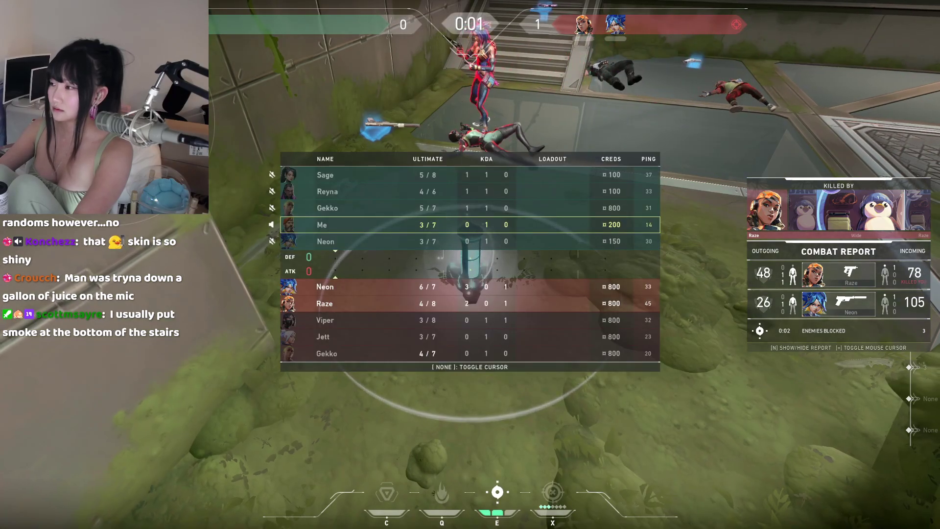
{"action": "key", "text": "Tab"}
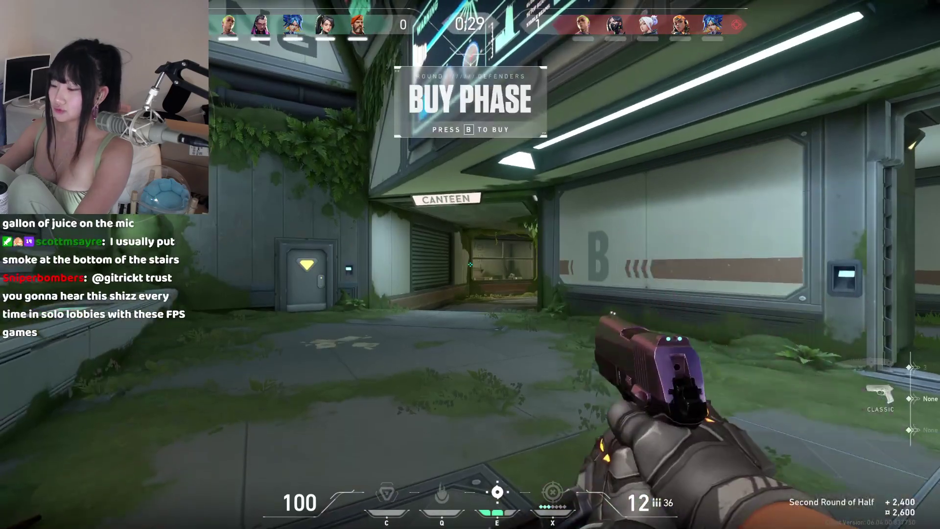
Buy the Guardian rifle in the round-two shop.
{"action": "key", "text": "b"}
{"action": "left_click", "coordinate": [449, 180]}
{"action": "key", "text": "b"}
{"action": "key", "text": "3"}
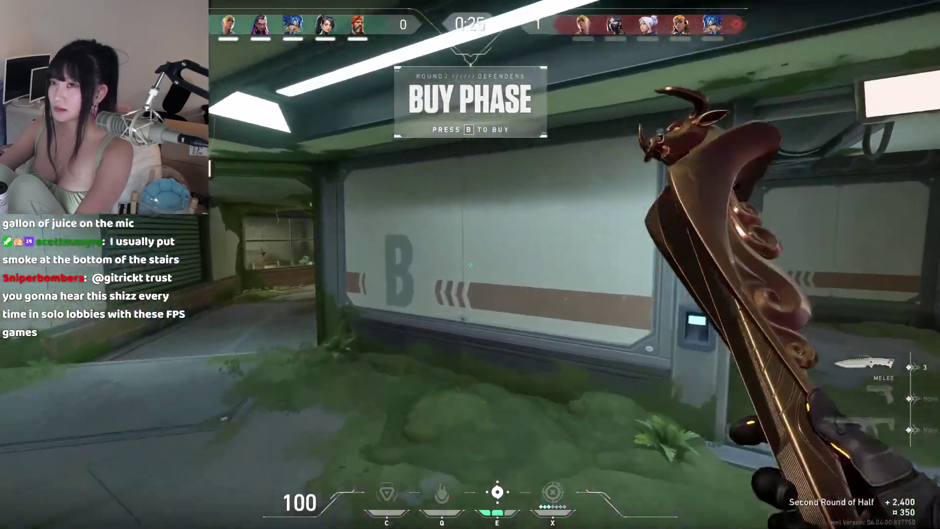
Walk through Canteen to the barrier, checking the scoreboard and equipping the Guardian.
{"action": "key", "text": "w"}
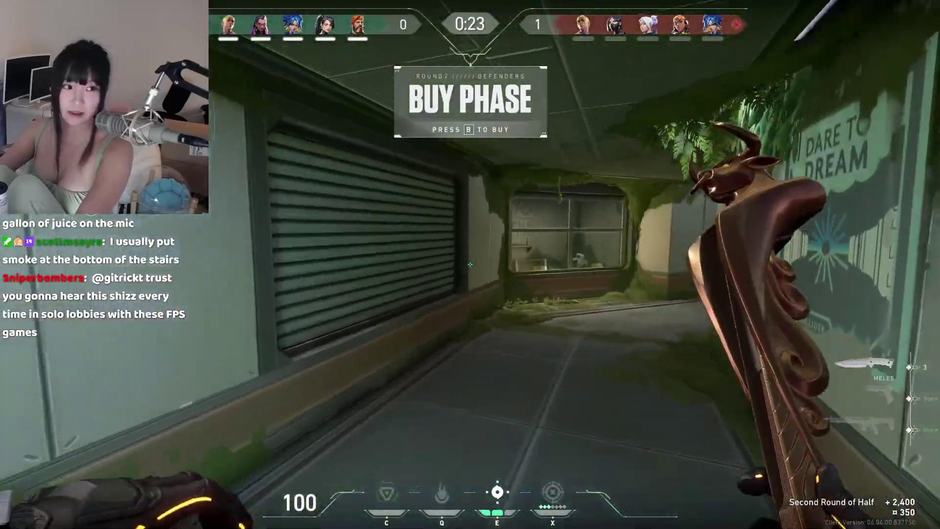
{"action": "key", "text": "w"}
{"action": "key", "text": "Tab"}
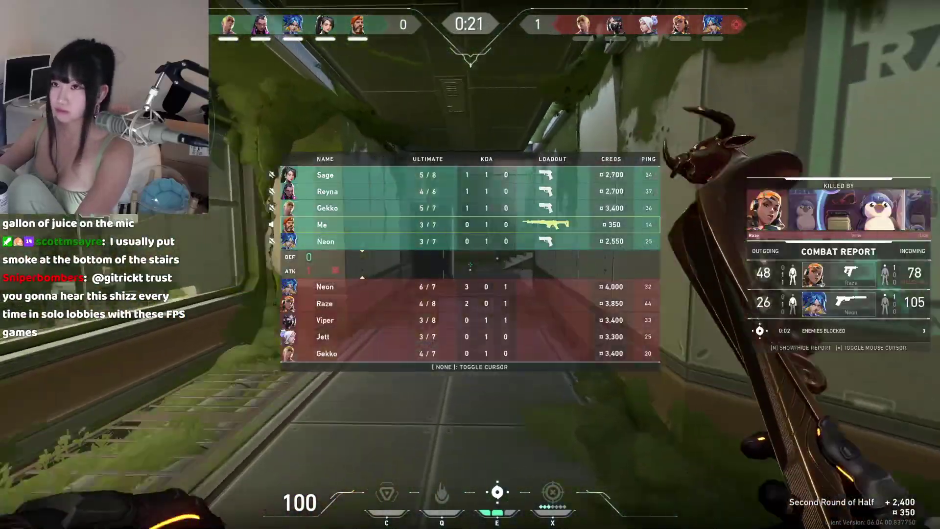
{"action": "key", "text": "w"}
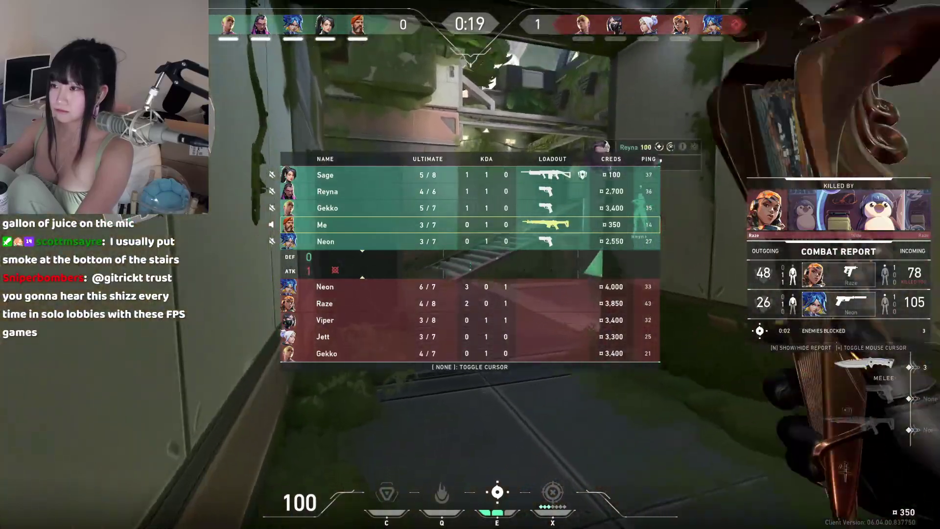
{"action": "key", "text": "Tab"}
{"action": "key", "text": "1"}
{"action": "key", "text": "w"}
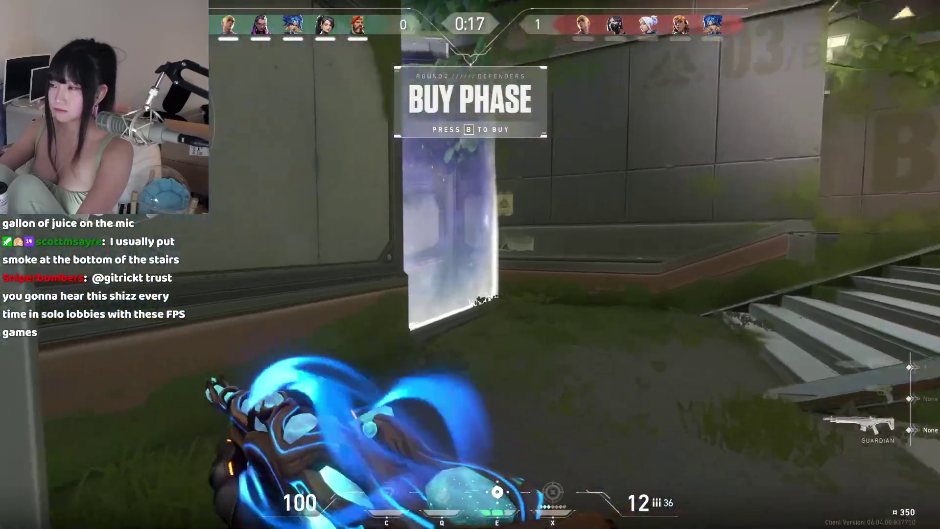
{"action": "key", "text": "w"}
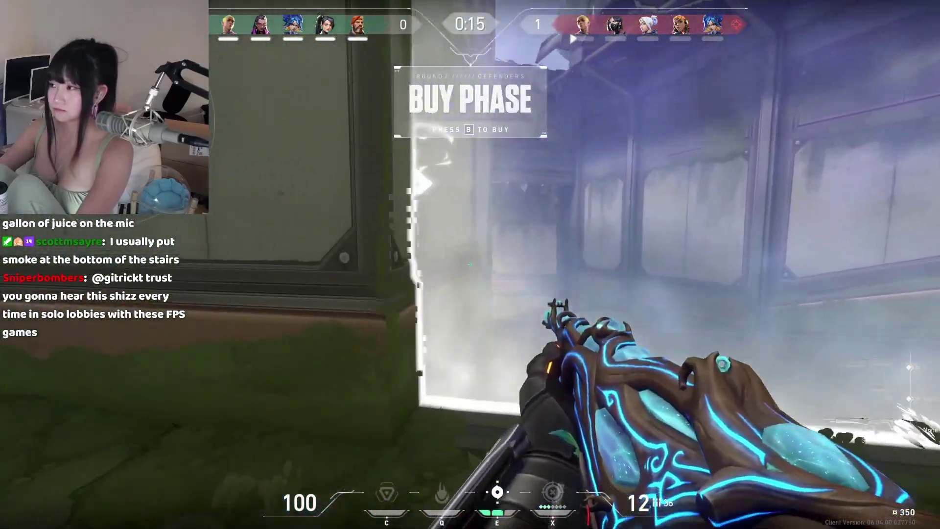
Strafe along the barrier and wait beside a teammate with the Guardian ready.
{"action": "key", "text": "Tab"}
{"action": "key", "text": "a"}
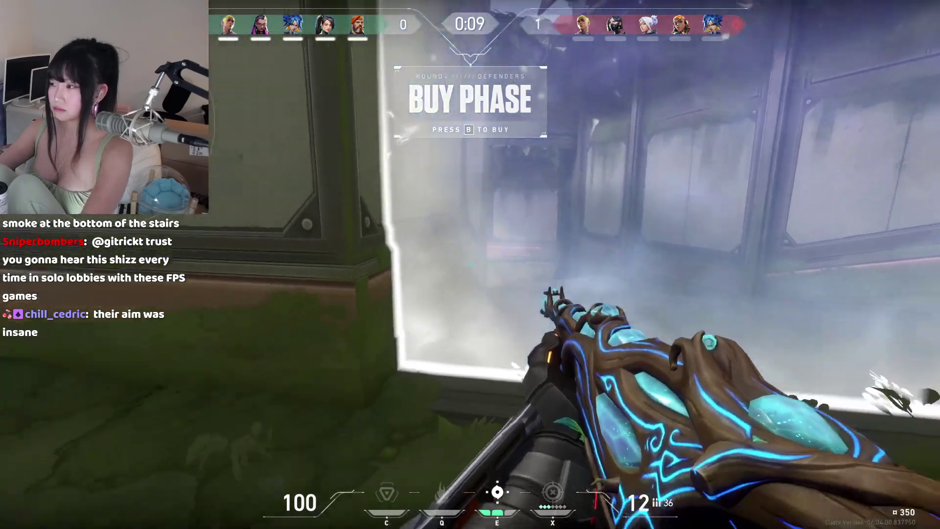
{"action": "key", "text": "a"}
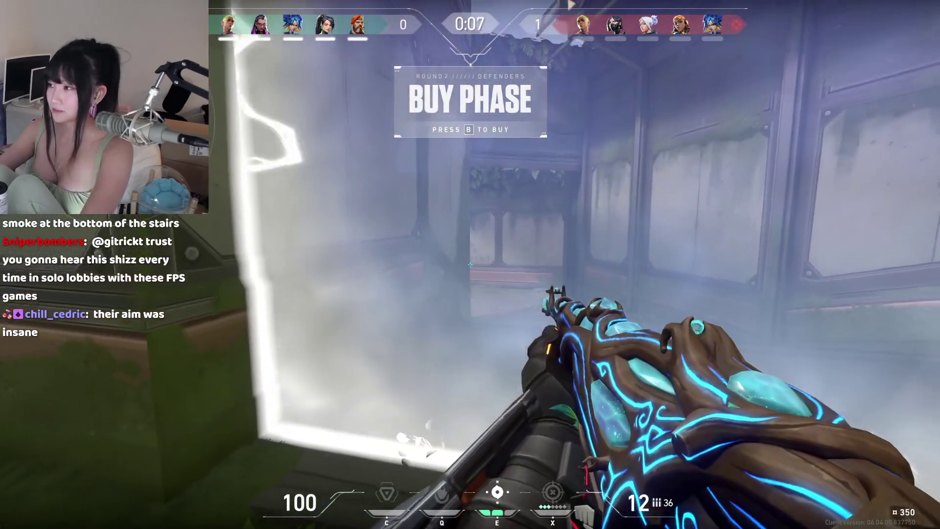
{"action": "key", "text": "d"}
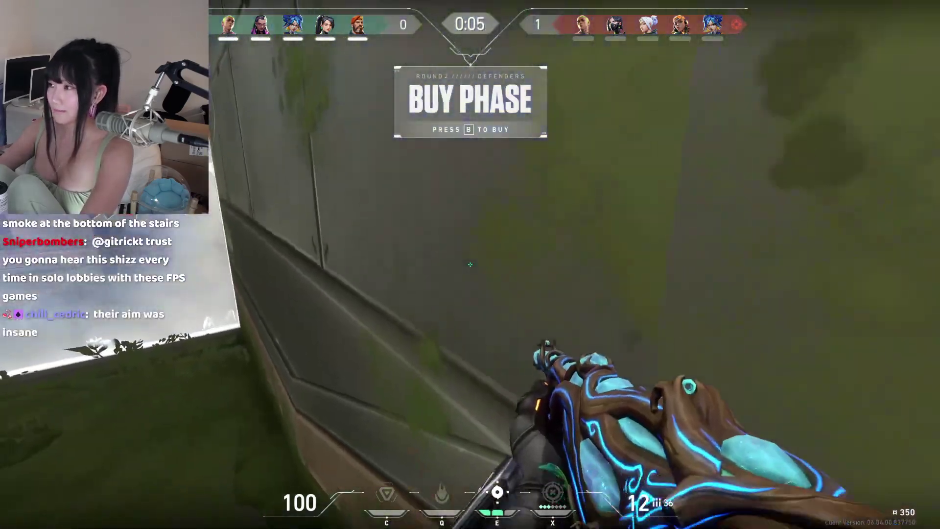
{"action": "key", "text": "3"}
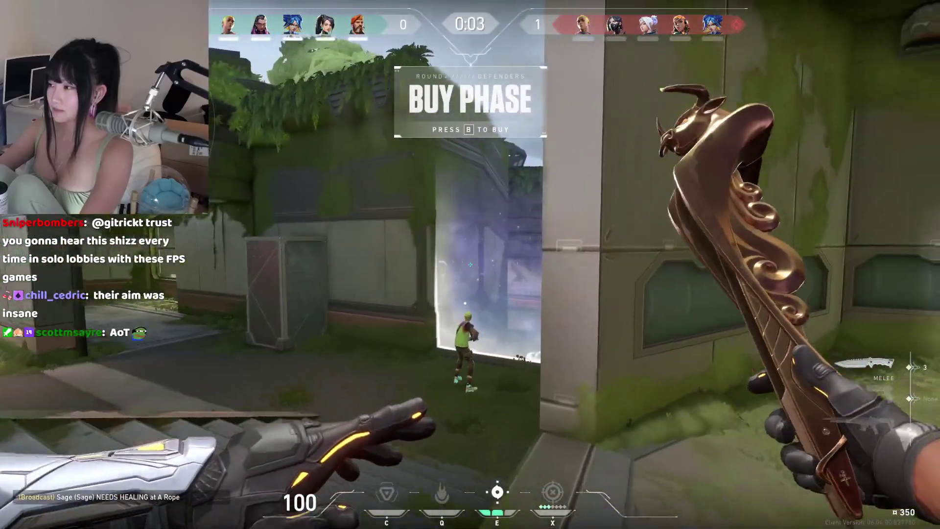
{"action": "key", "text": "w"}
{"action": "key", "text": "1"}
{"action": "key", "text": "w"}
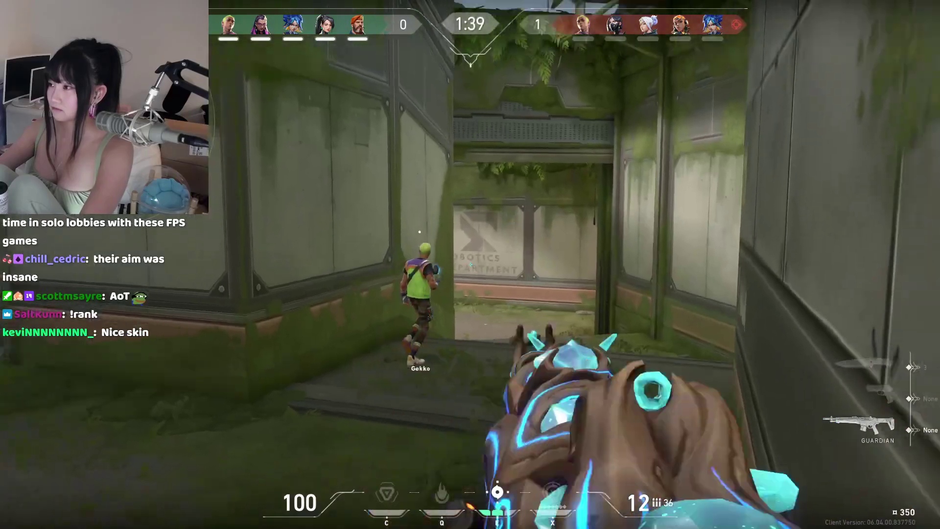
Throw the ability orb, then run into the hallway with the knife out.
{"action": "key", "text": "w"}
{"action": "key", "text": "e"}
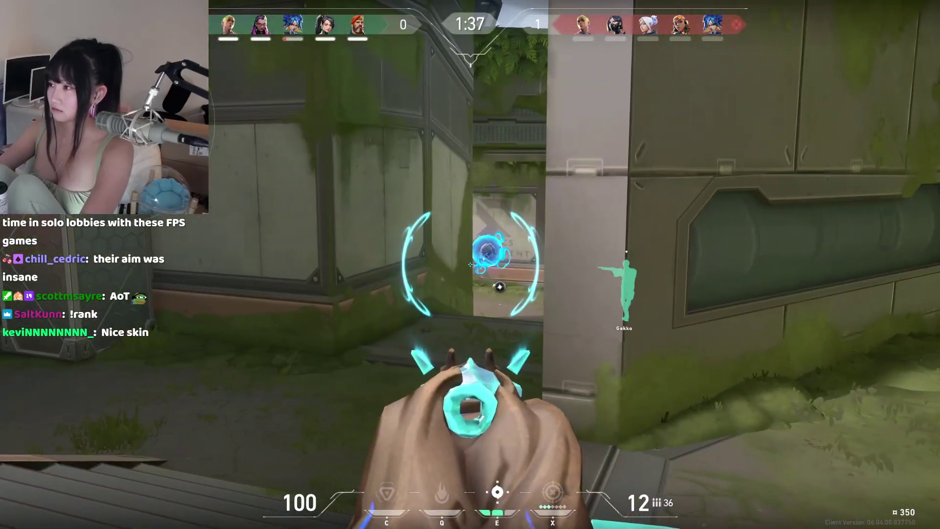
{"action": "left_click", "coordinate": [471, 264]}
{"action": "key", "text": "3"}
{"action": "key", "text": "w"}
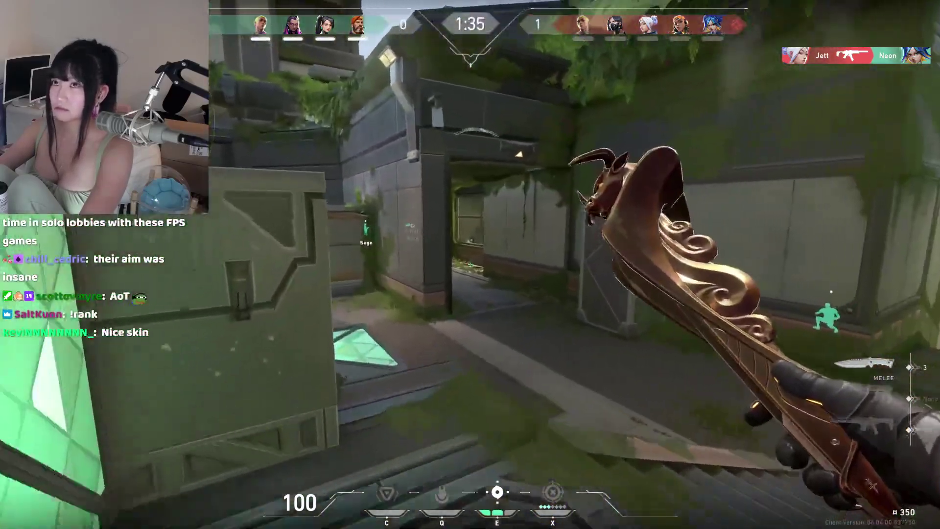
{"action": "key", "text": "Tab"}
{"action": "key", "text": "w"}
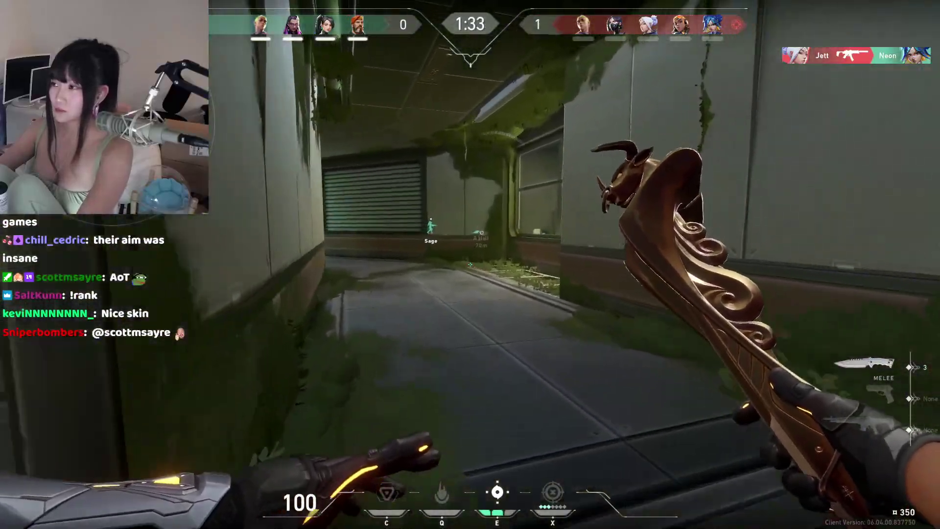
{"action": "key", "text": "w"}
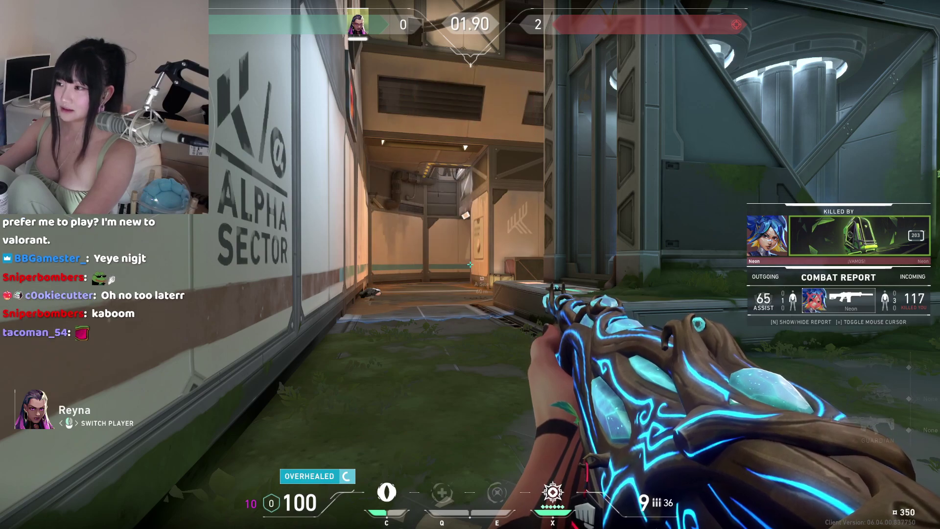
Buy the Stim Beacon and equip the Guardian rifle.
{"action": "key", "text": "b"}
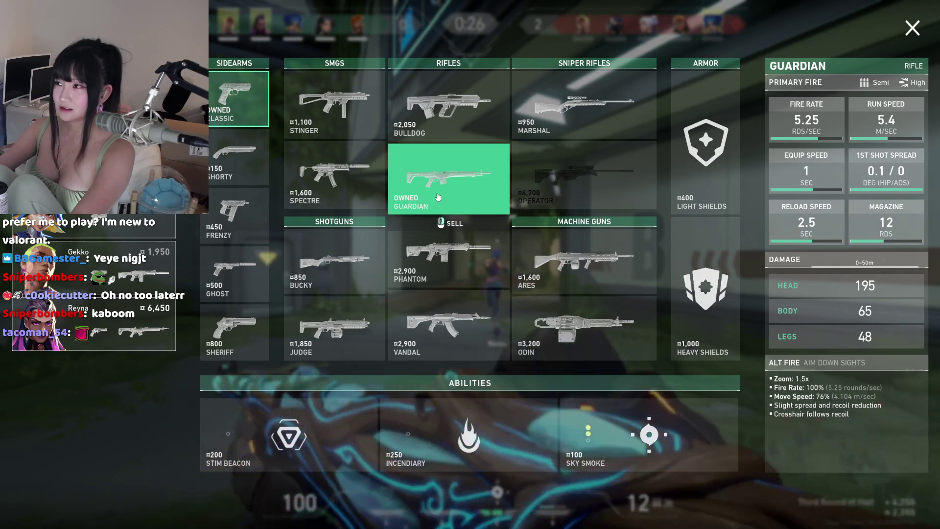
{"action": "left_click", "coordinate": [289, 435]}
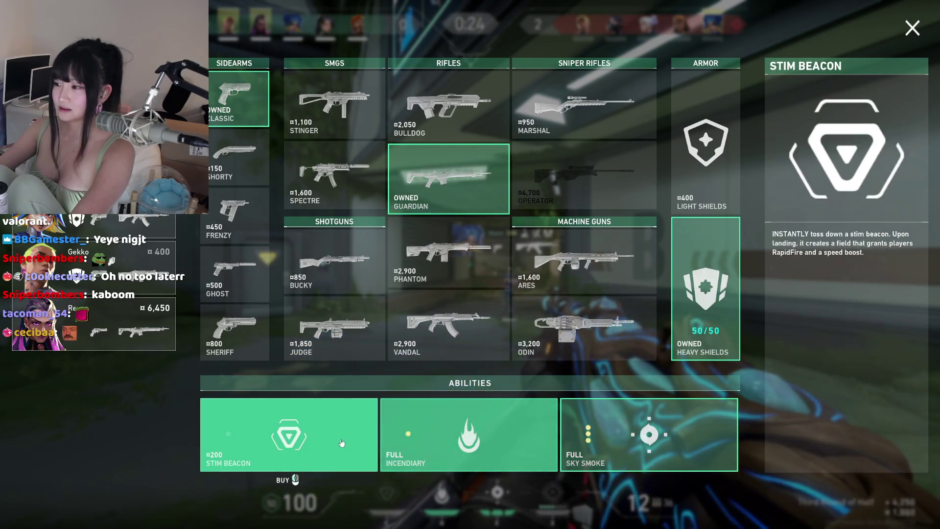
{"action": "key", "text": "b"}
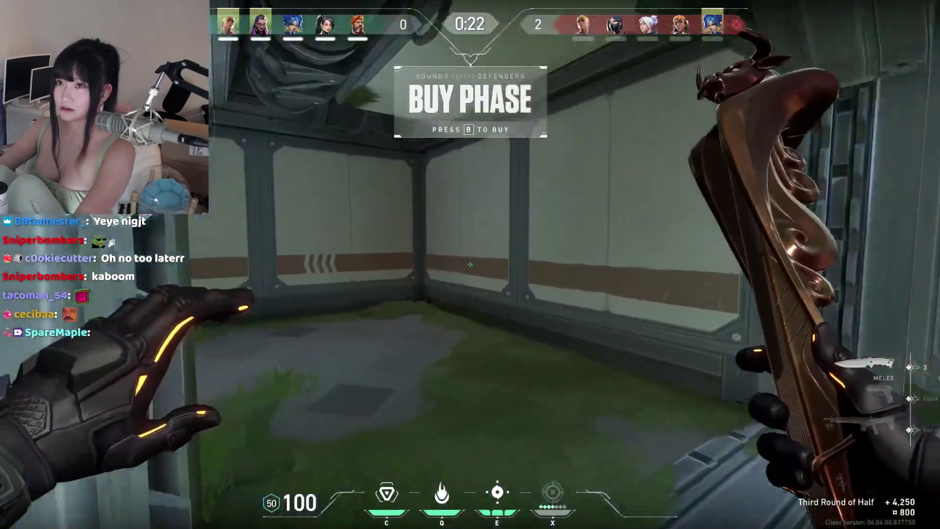
{"action": "key", "text": "1"}
Walk to the spawn barrier fog and push out as round three starts.
{"action": "key", "text": "w"}
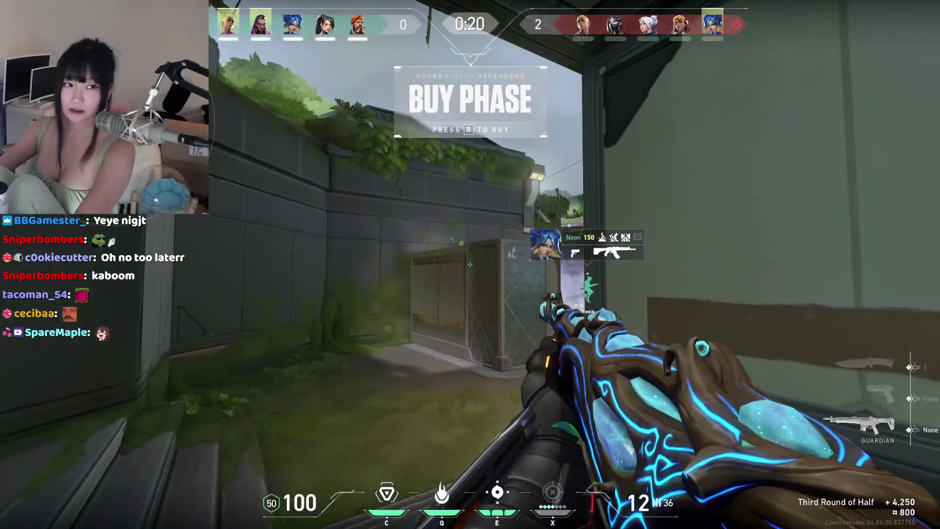
{"action": "key", "text": "w"}
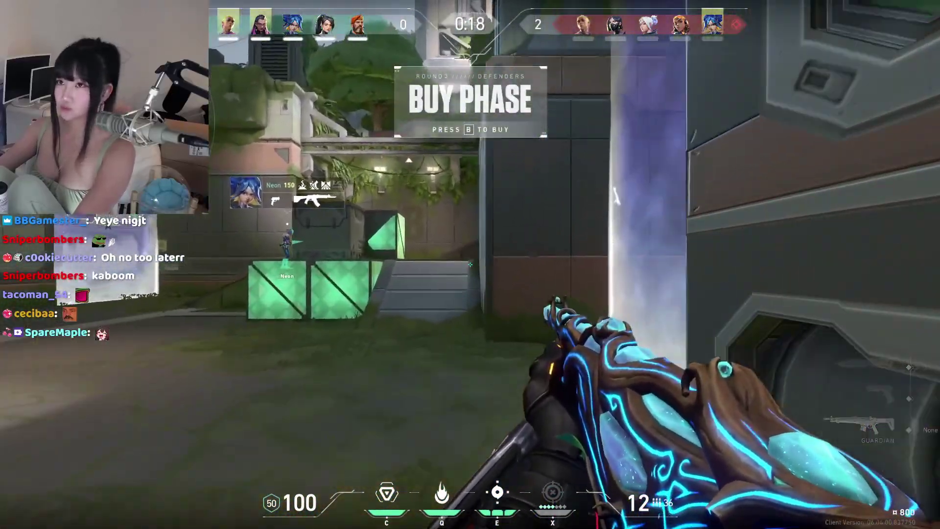
{"action": "key", "text": "3"}
{"action": "key", "text": "w"}
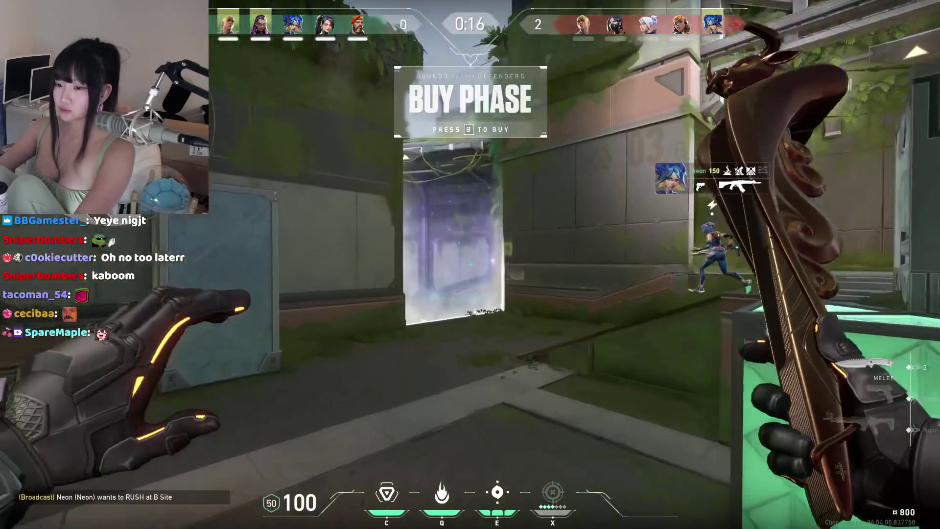
{"action": "key", "text": "1"}
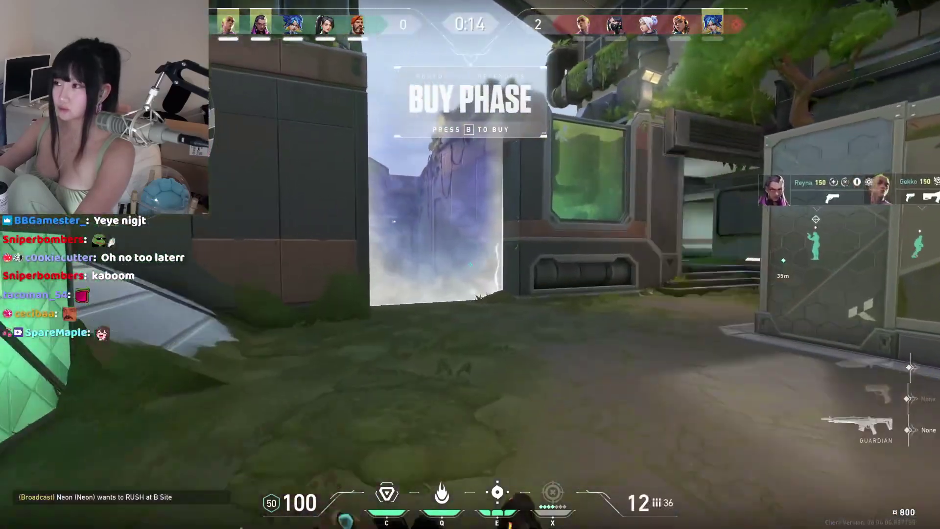
{"action": "key", "text": "w"}
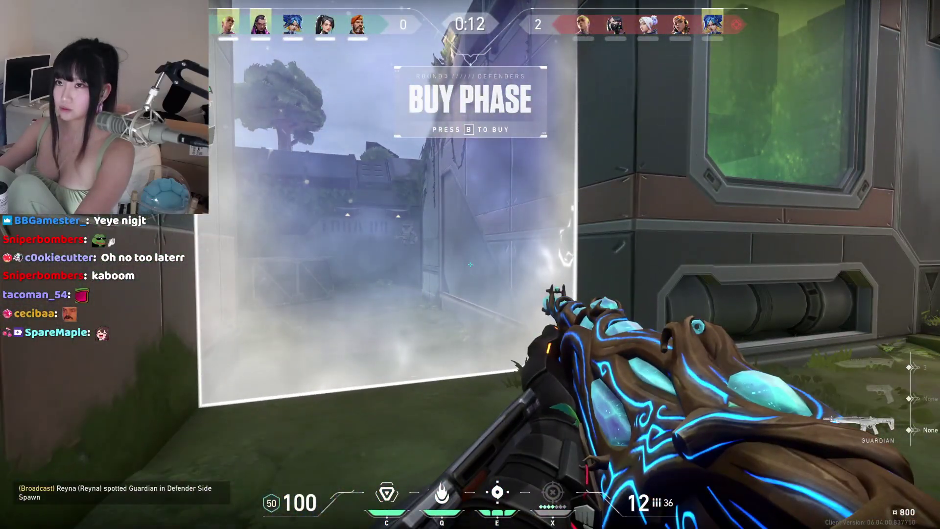
{"action": "key", "text": "w"}
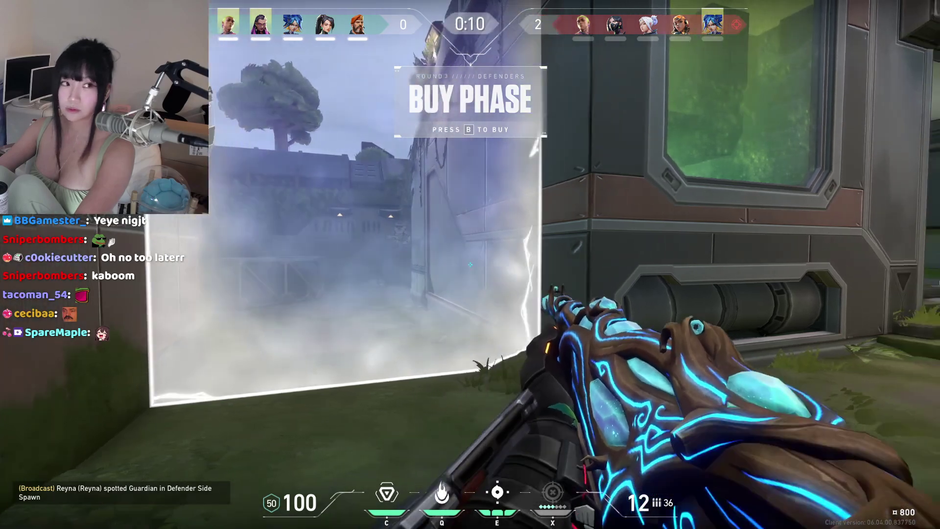
{"action": "key", "text": "w"}
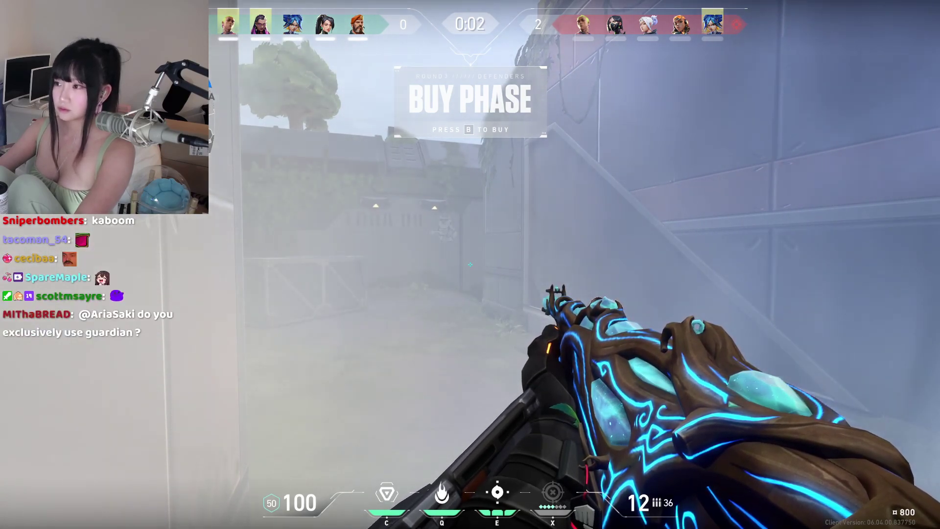
{"action": "key", "text": "s"}
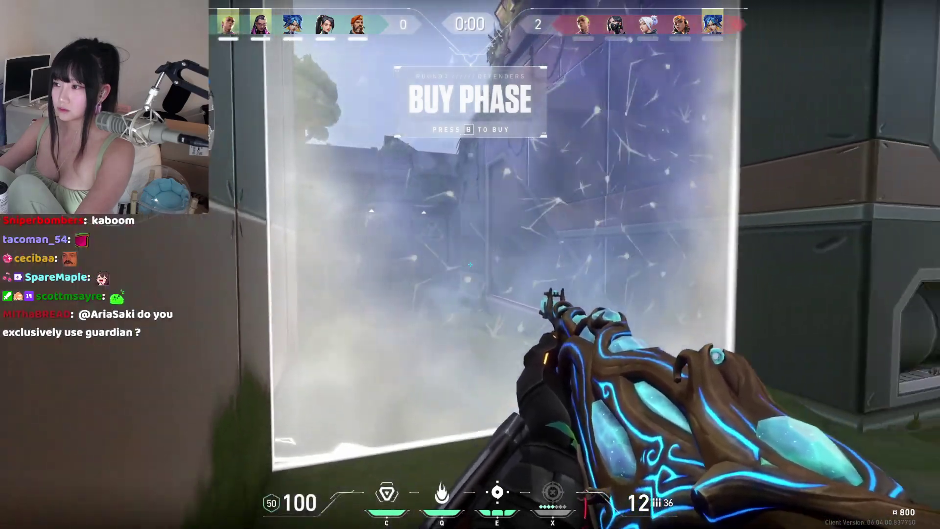
{"action": "key", "text": "w"}
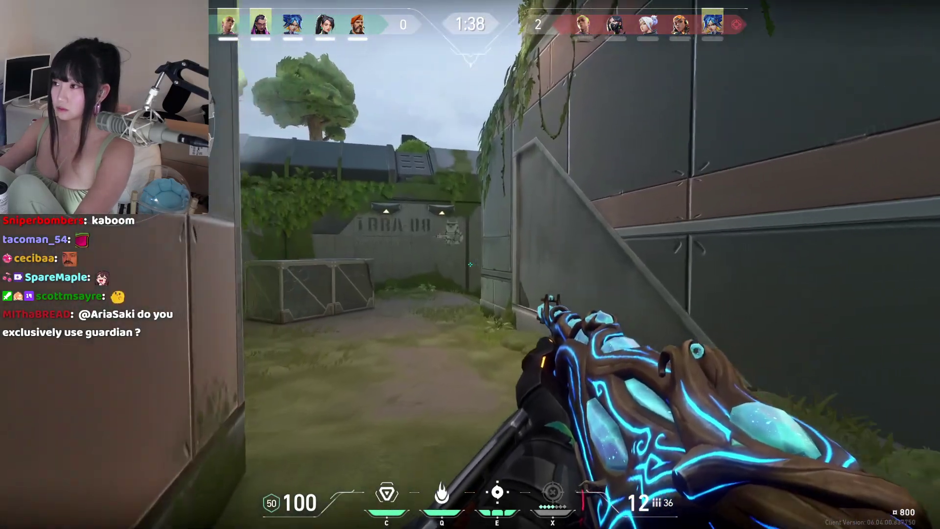
Advance toward B Main and place an ability from the targeting map.
{"action": "key", "text": "w"}
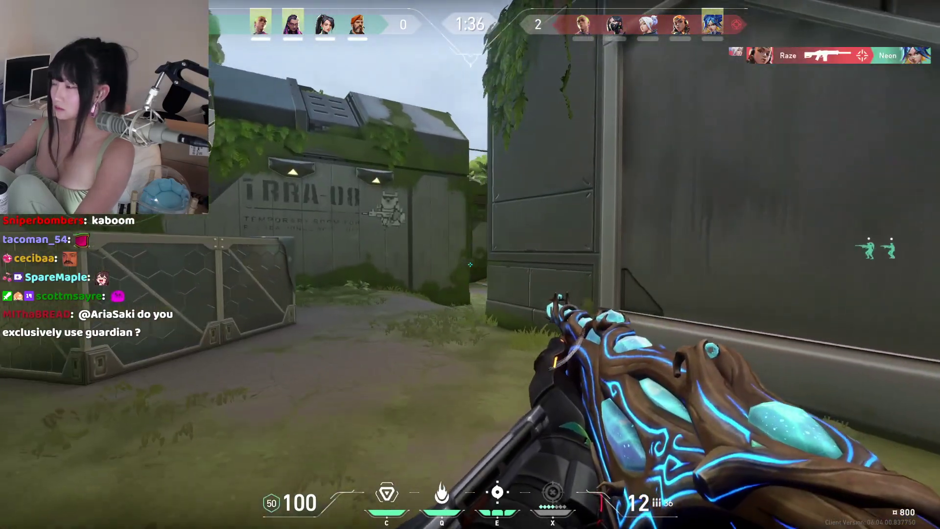
{"action": "key", "text": "w"}
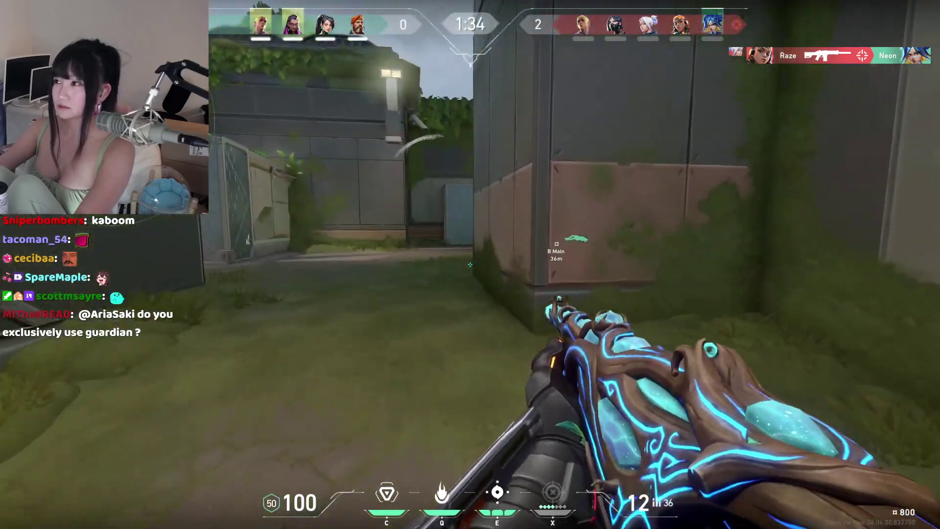
{"action": "key", "text": "w"}
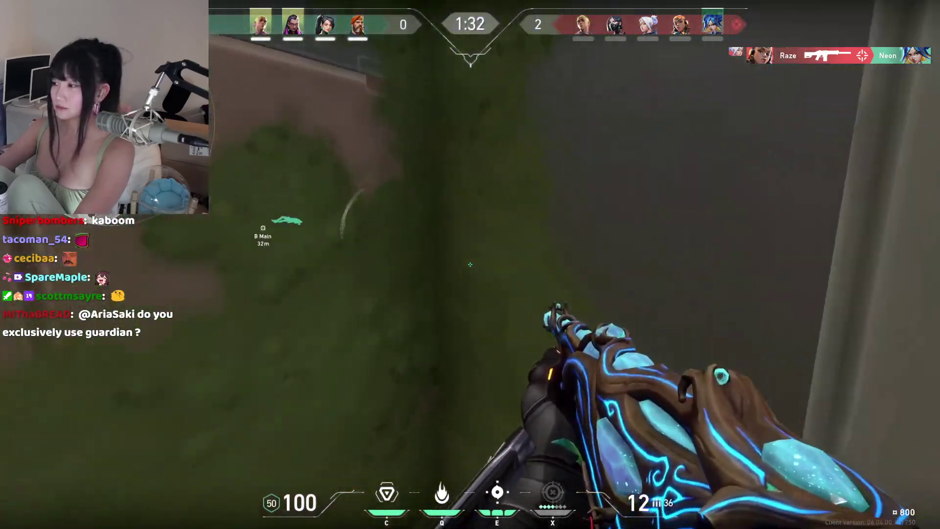
{"action": "key", "text": "e"}
{"action": "key", "text": "x"}
{"action": "left_click", "coordinate": [470, 242]}
{"action": "key", "text": "1"}
{"action": "key", "text": "w"}
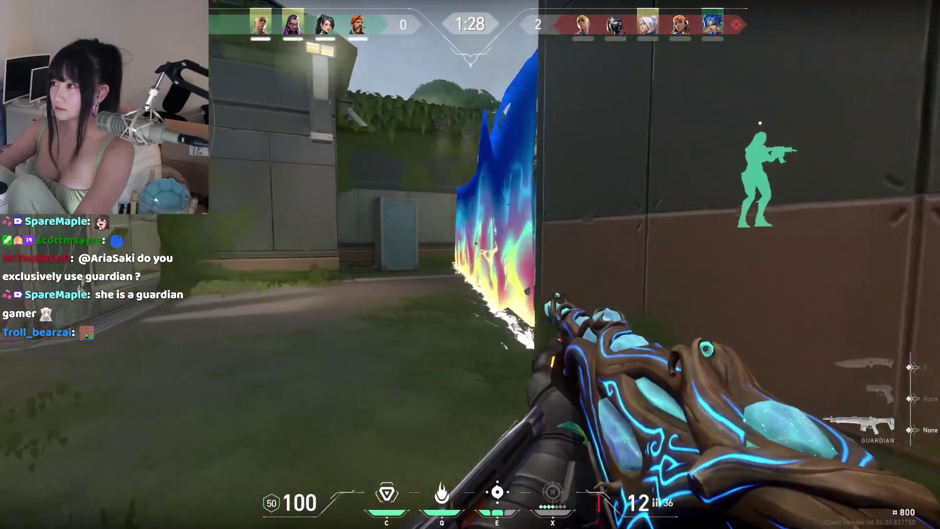
Fall back from enemy fire, using another ability and healing up.
{"action": "key", "text": "w"}
{"action": "key", "text": "e"}
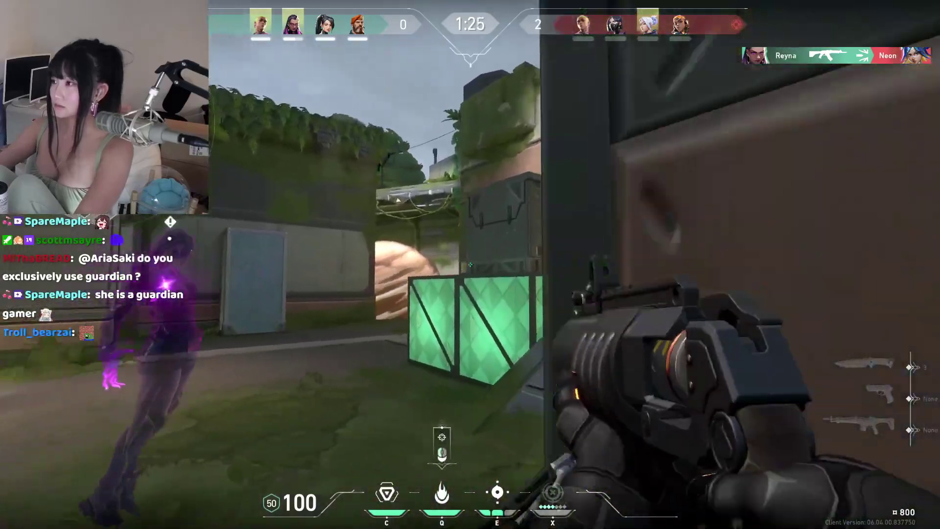
{"action": "key", "text": "w"}
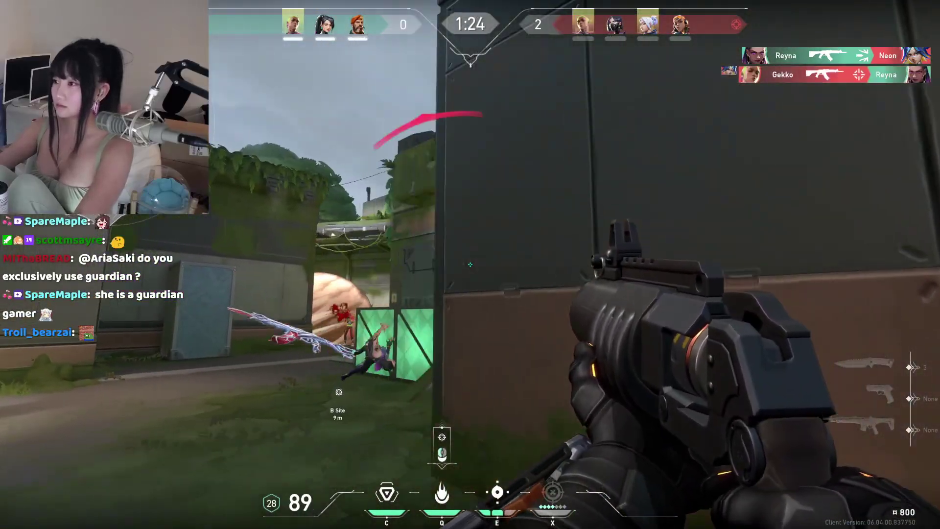
{"action": "key", "text": "1"}
{"action": "key", "text": "w"}
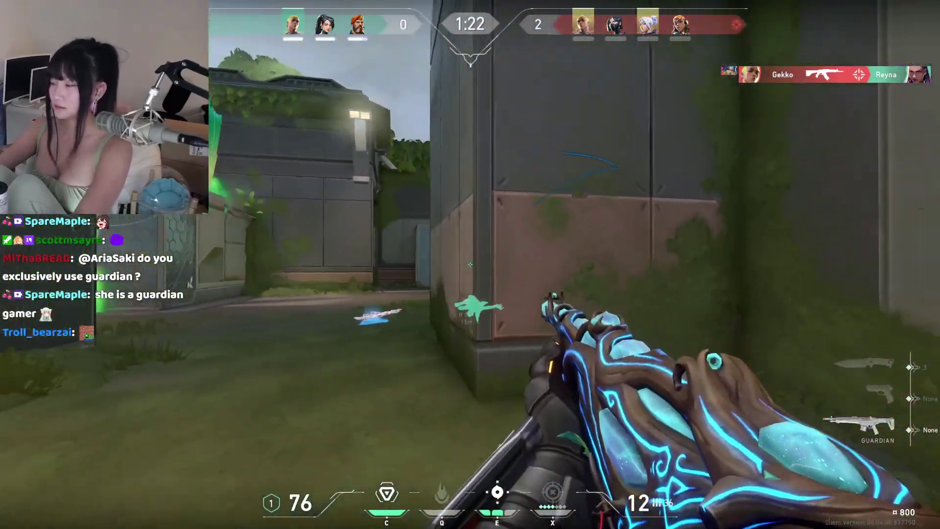
{"action": "key", "text": "w"}
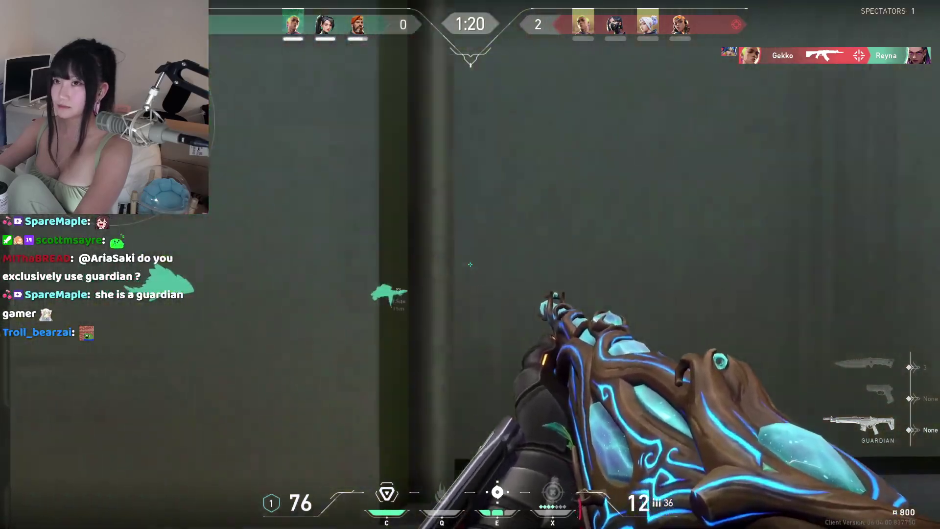
{"action": "key", "text": "x"}
{"action": "key", "text": "e"}
{"action": "key", "text": "m"}
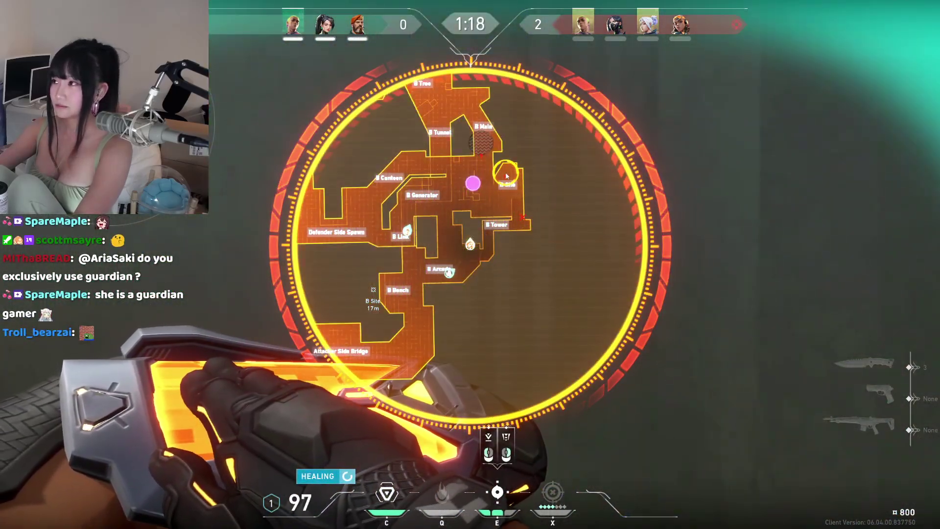
{"action": "key", "text": "m"}
{"action": "key", "text": "1"}
Push onto B site, shoot the enemies in the smoke, and defuse the spike.
{"action": "key", "text": "w"}
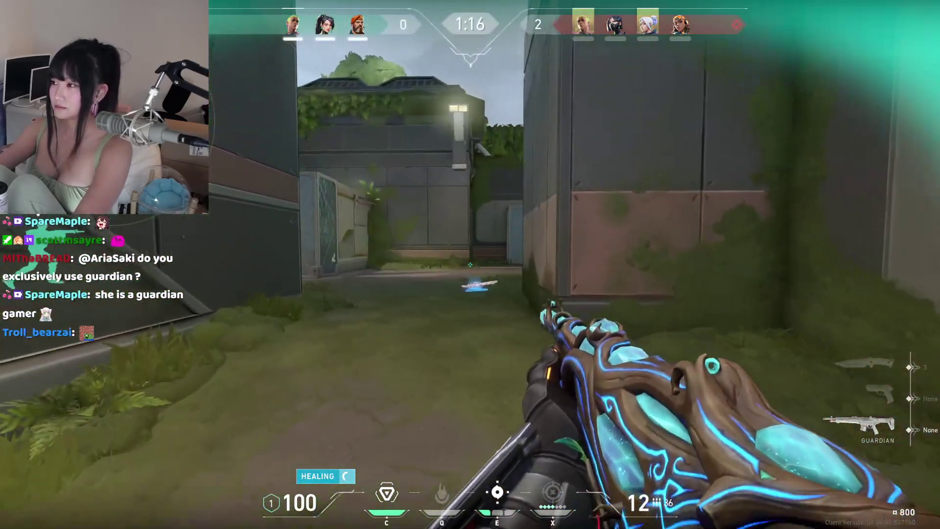
{"action": "key", "text": "w"}
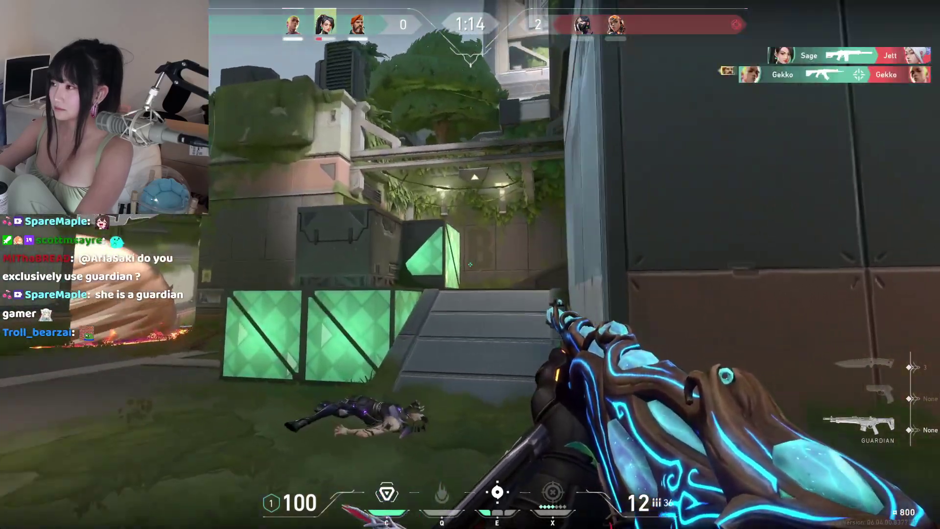
{"action": "key", "text": "w"}
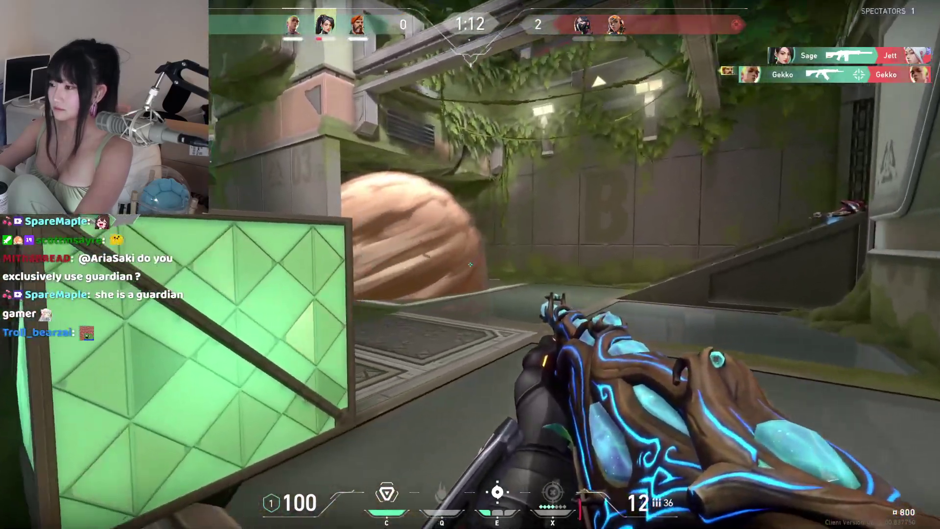
{"action": "key", "text": "w"}
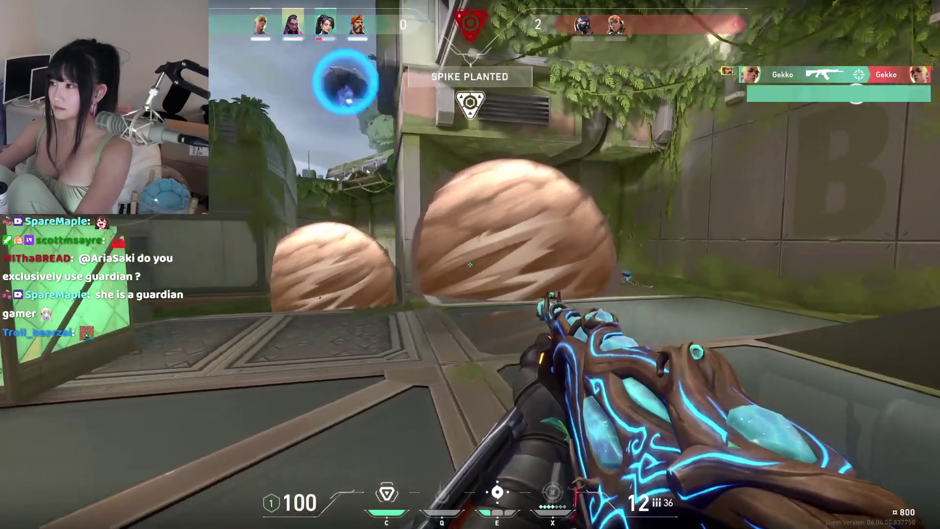
{"action": "key", "text": "w"}
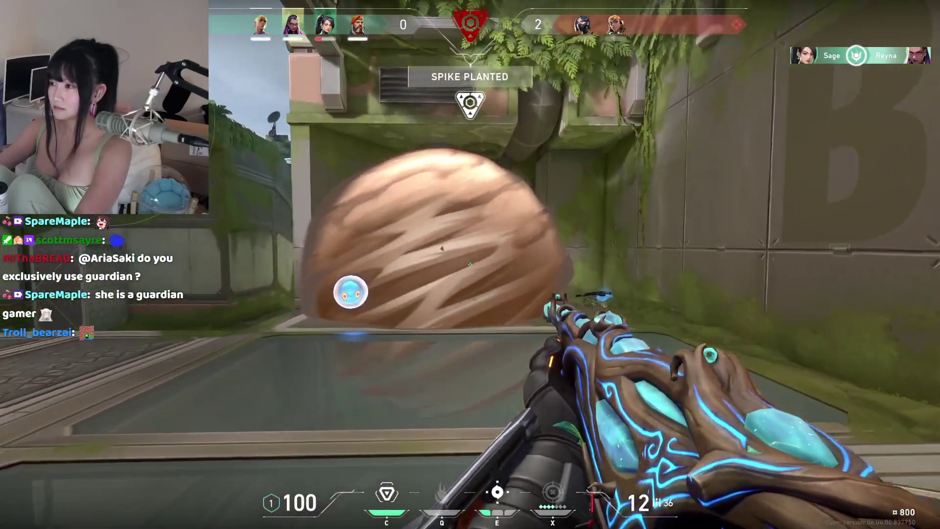
{"action": "key", "text": "w"}
{"action": "left_click", "coordinate": [470, 265]}
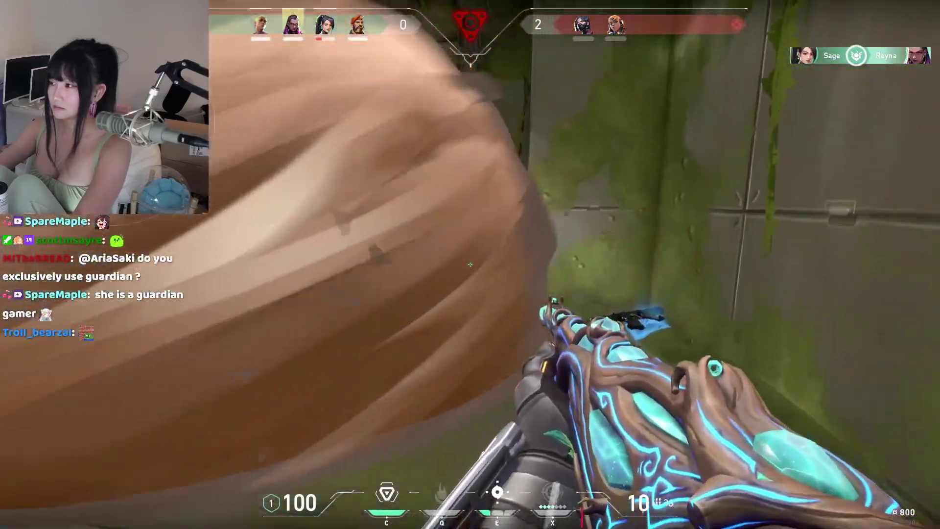
{"action": "key", "text": "w"}
{"action": "left_click", "coordinate": [470, 265]}
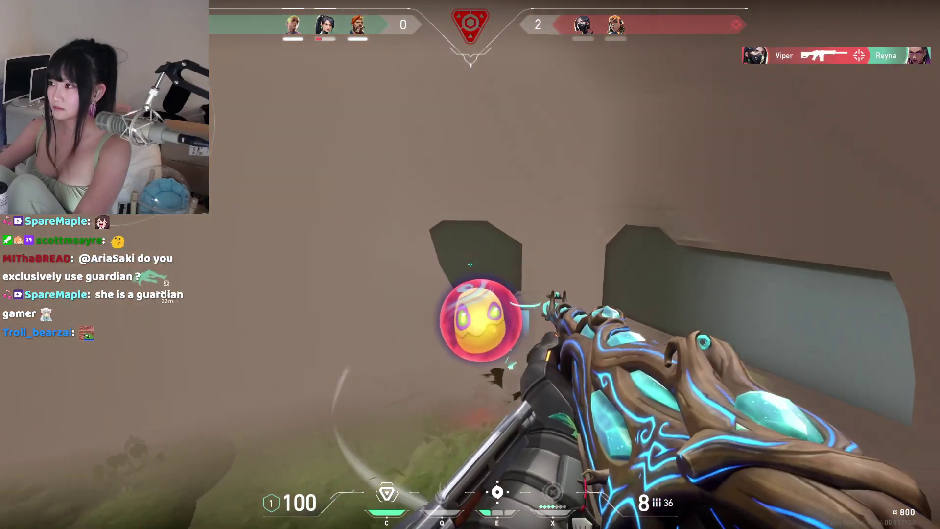
{"action": "key", "text": "w"}
{"action": "key", "text": "4"}
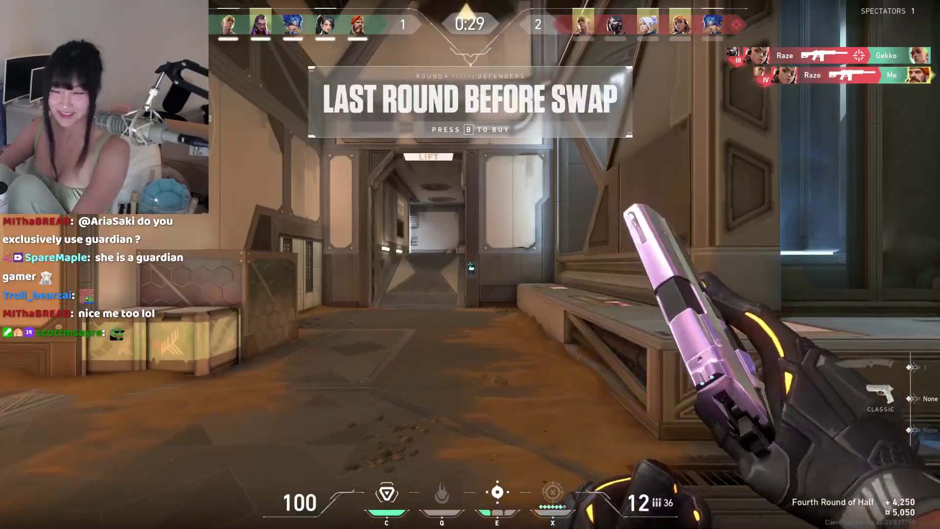
Buy the Phantom rifle and equip it after checking the scoreboard.
{"action": "key", "text": "b"}
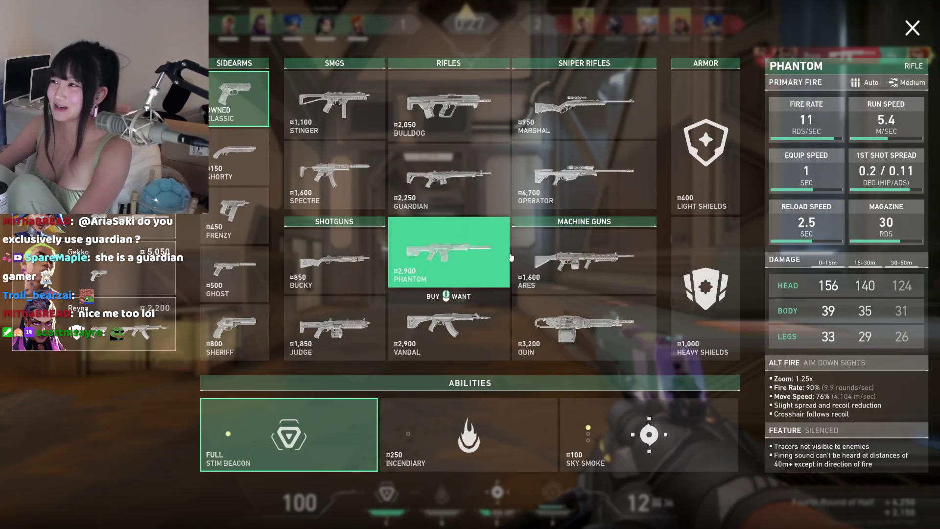
{"action": "left_click", "coordinate": [448, 252]}
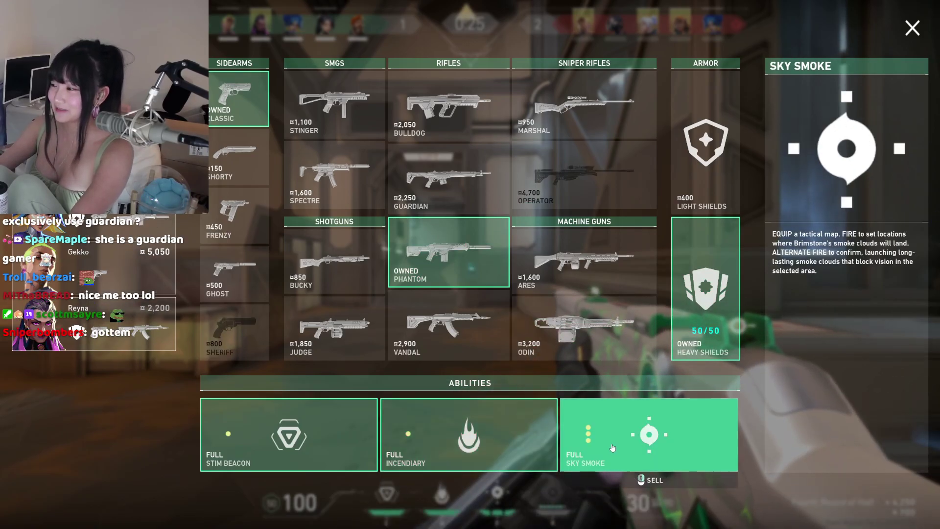
{"action": "key", "text": "b"}
{"action": "key", "text": "Tab"}
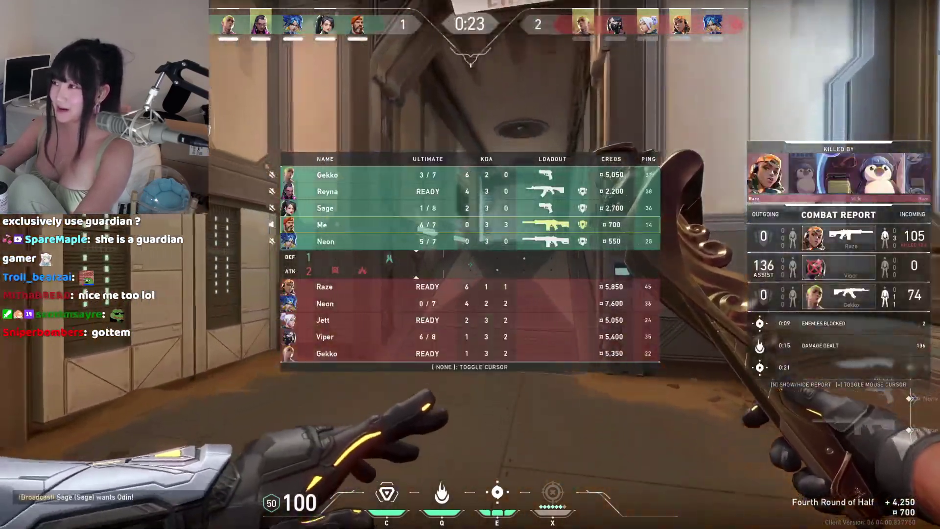
{"action": "key", "text": "Tab"}
{"action": "key", "text": "1"}
Walk out of spawn through the barrier, glancing at the scoreboard.
{"action": "key", "text": "Tab"}
{"action": "key", "text": "Tab"}
{"action": "key", "text": "w"}
{"action": "key", "text": "3"}
{"action": "key", "text": "1"}
{"action": "key", "text": "2"}
{"action": "key", "text": "Tab"}
{"action": "key", "text": "w"}
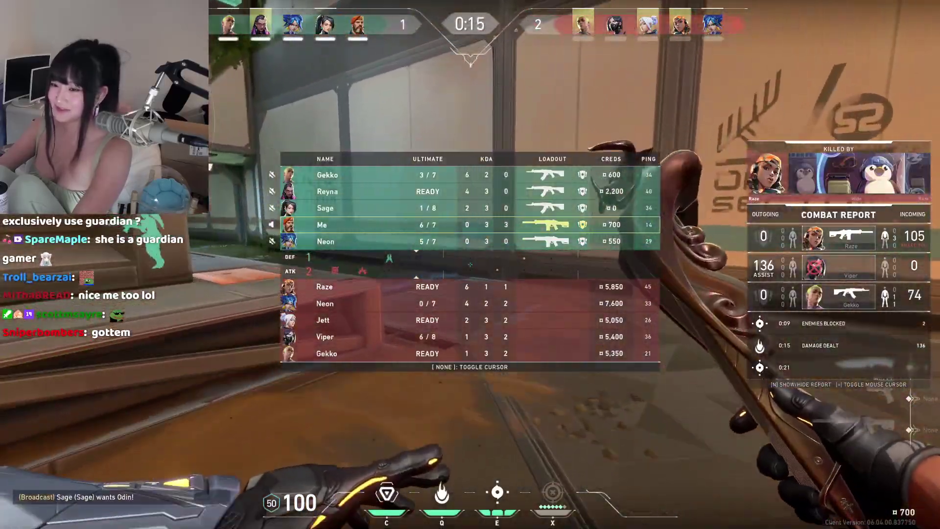
{"action": "key", "text": "Tab"}
{"action": "key", "text": "Tab"}
{"action": "key", "text": "Tab"}
{"action": "key", "text": "w"}
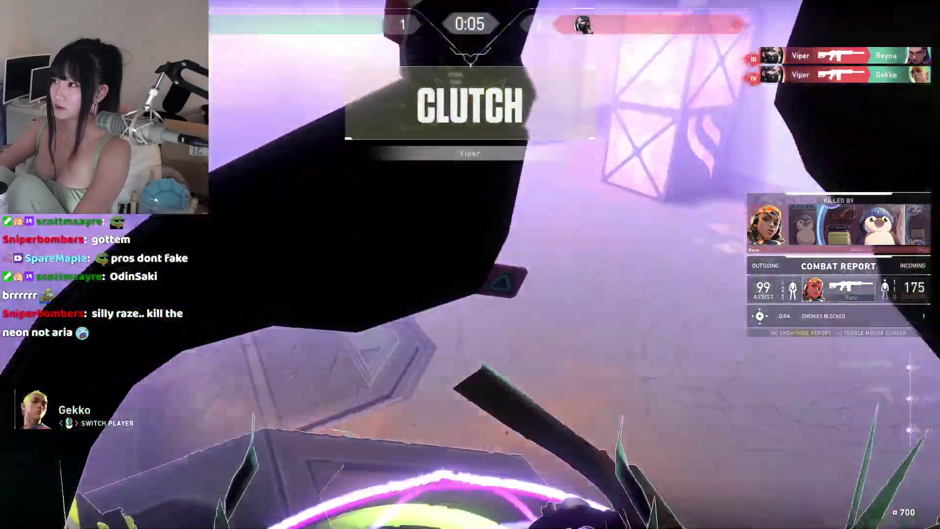
Check the scoreboard after dying as the enemy takes round four, 1–3.
{"action": "key", "text": "Tab"}
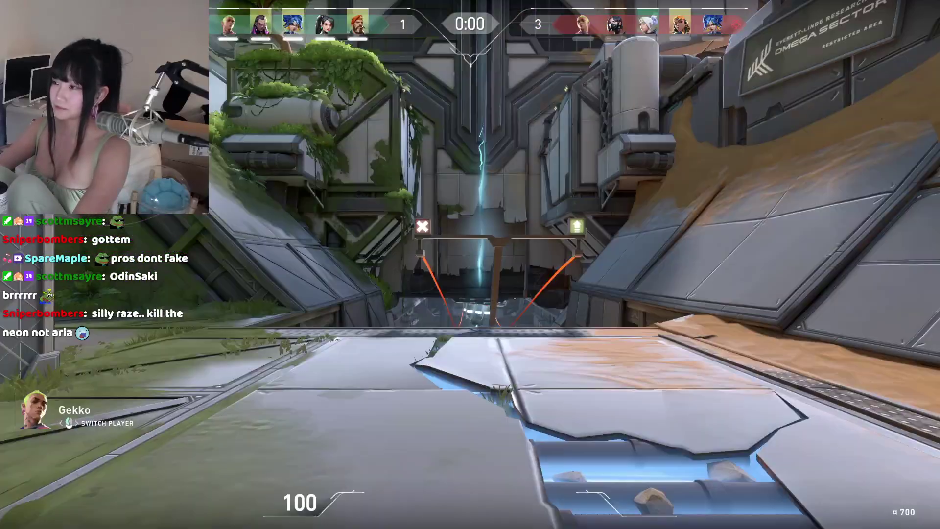
Visit the buy menu in round five's buy phase and check the 1–3 scoreboard.
{"action": "key", "text": "b"}
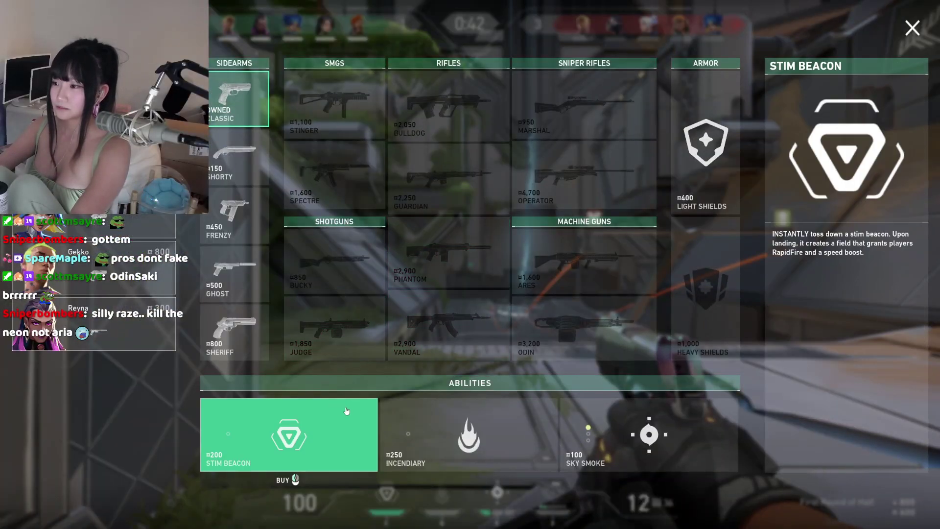
{"action": "key", "text": "b"}
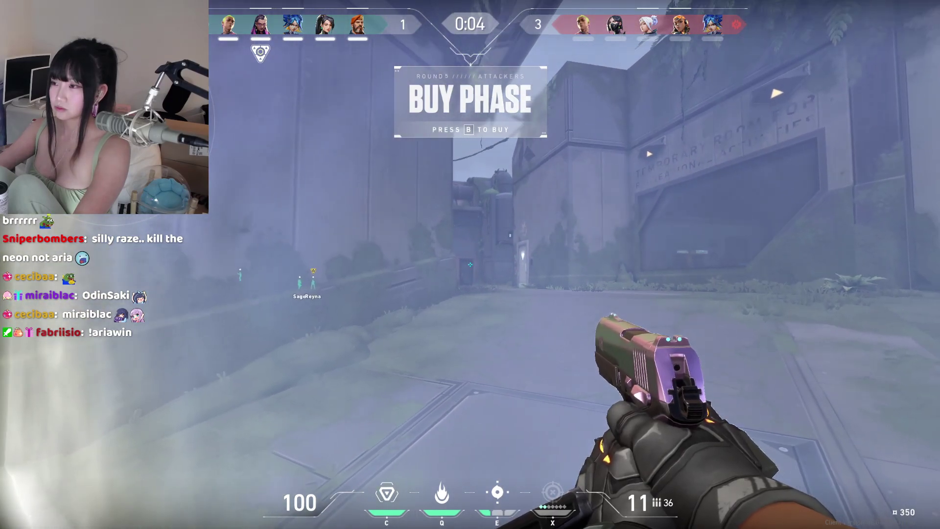
{"action": "key", "text": "Tab"}
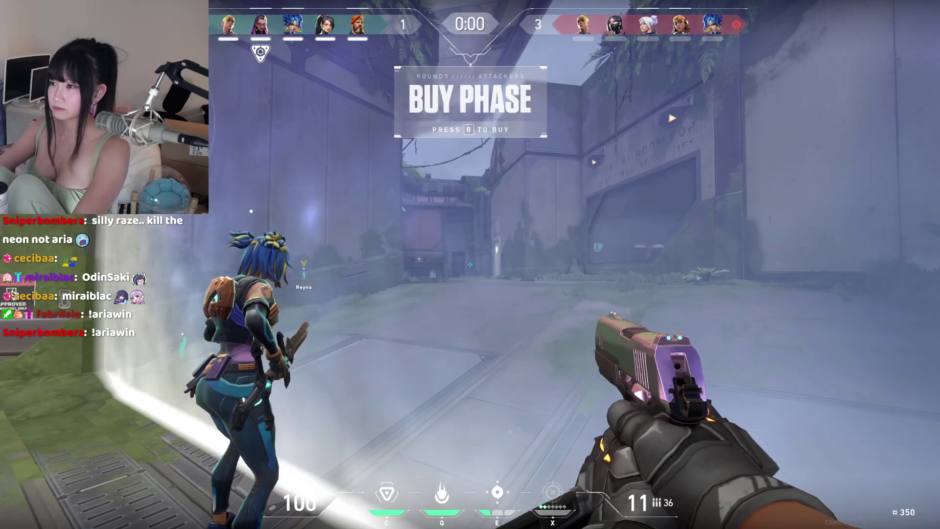
Advance down the alley swapping weapons, die to Jett, then check the scoreboard and spectate.
{"action": "key", "text": "3"}
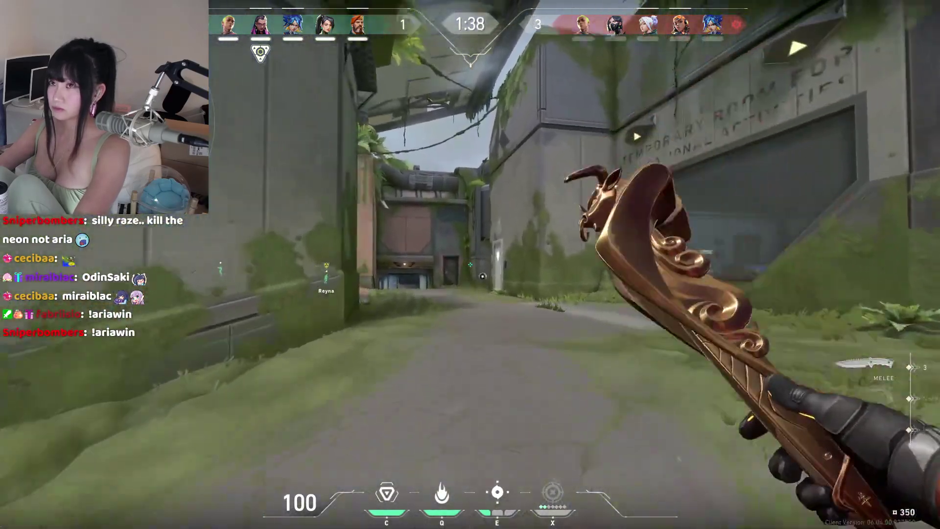
{"action": "key", "text": "2"}
{"action": "key", "text": "3"}
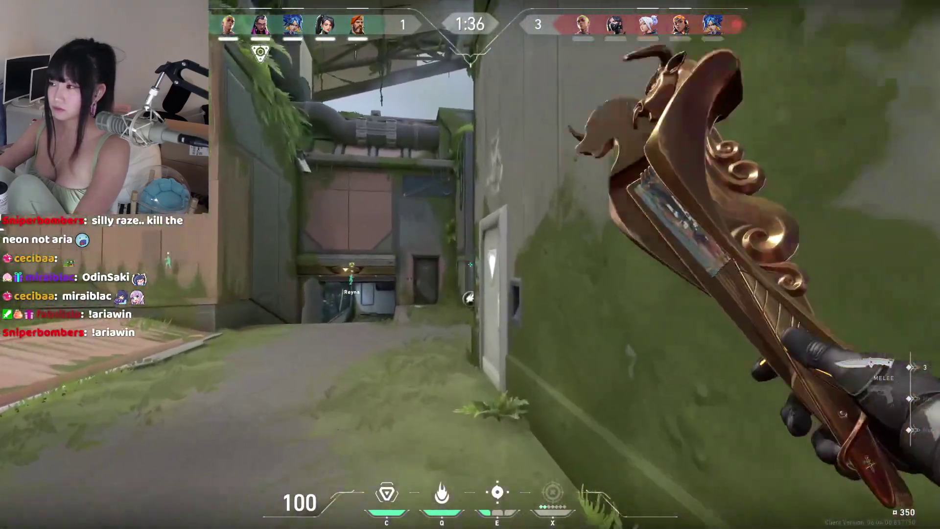
{"action": "key", "text": "2"}
{"action": "key", "text": "w"}
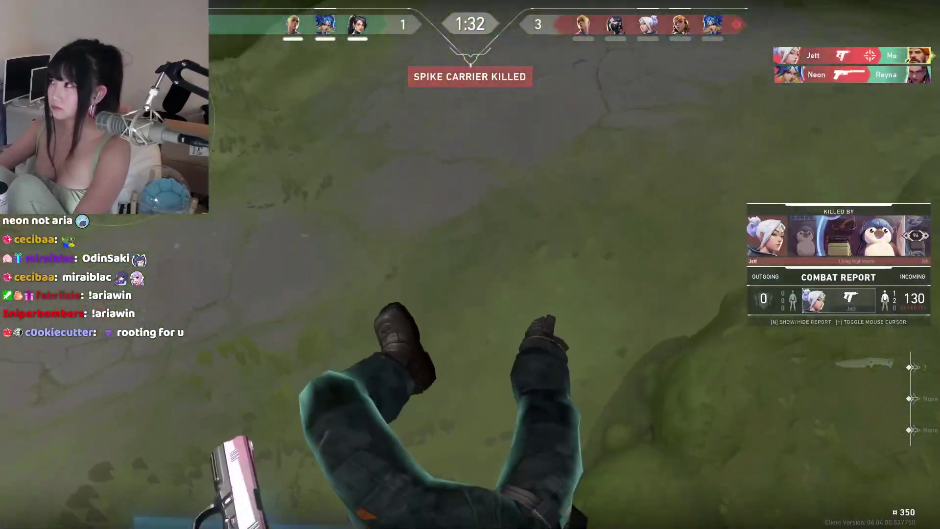
{"action": "key", "text": "Tab"}
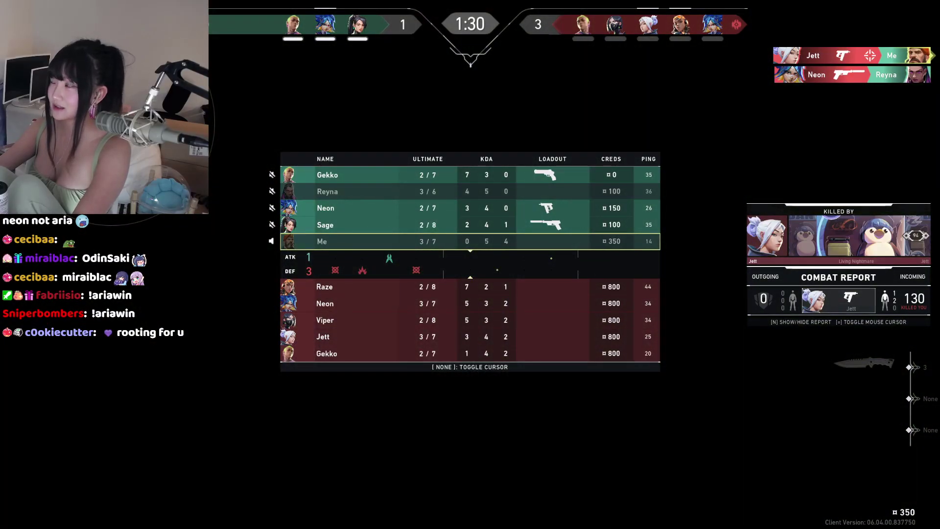
{"action": "key", "text": "Tab"}
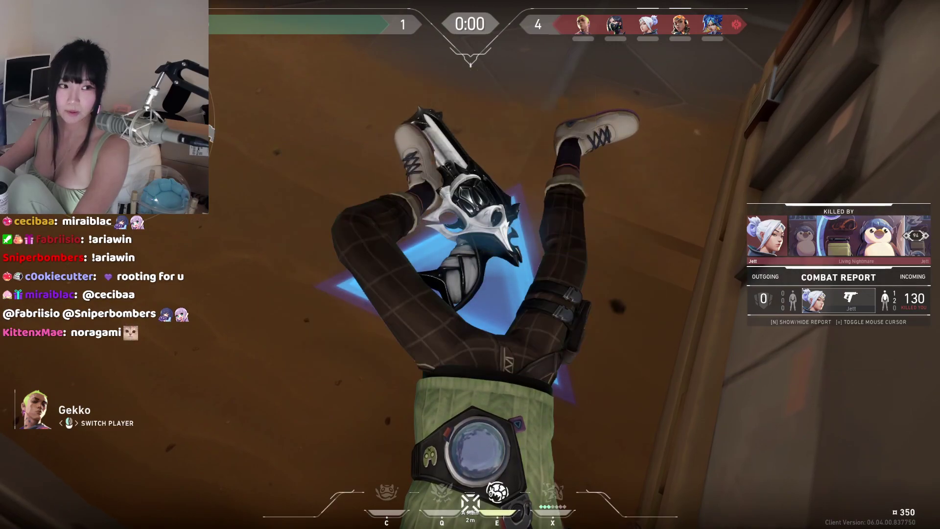
Visit the round-six buy menu and review the scoreboard and combat report.
{"action": "key", "text": "b"}
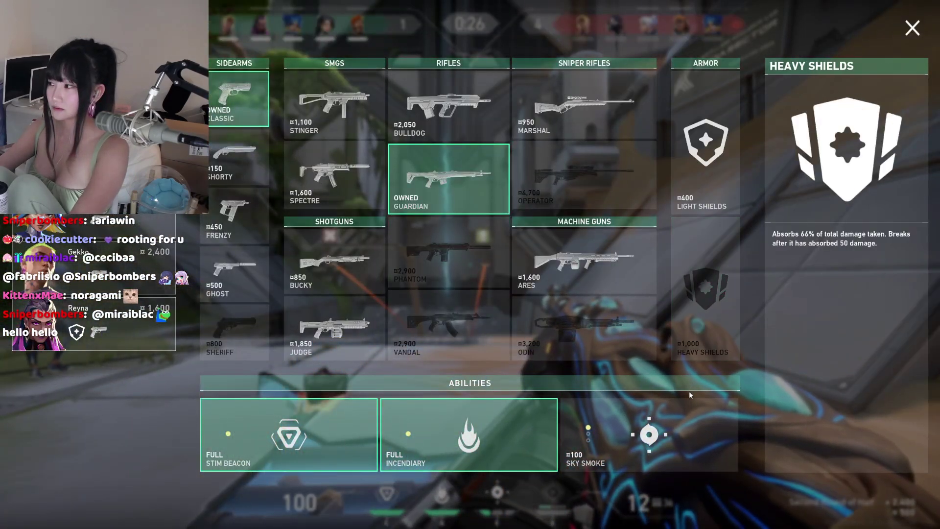
{"action": "key", "text": "b"}
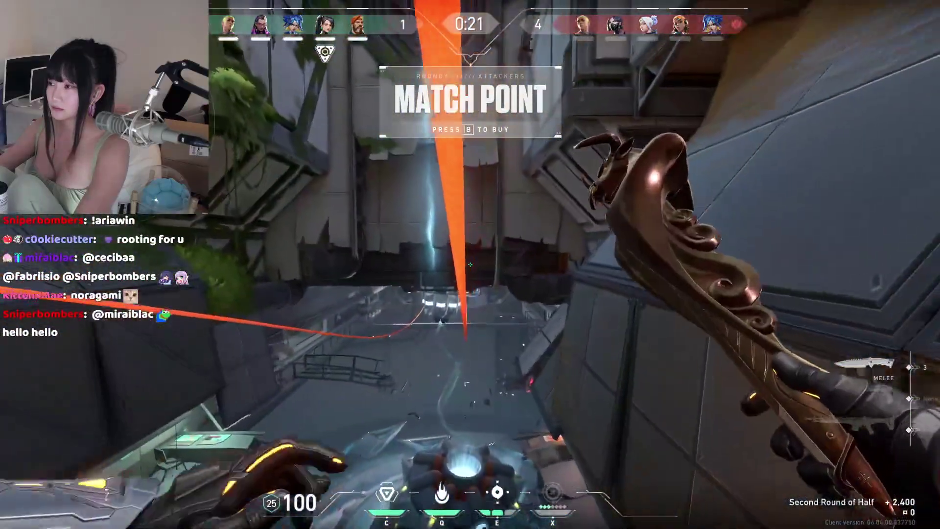
{"action": "key", "text": "Tab"}
{"action": "left_click_drag", "start_coordinate": [471, 264], "coordinate": [470, 265]}
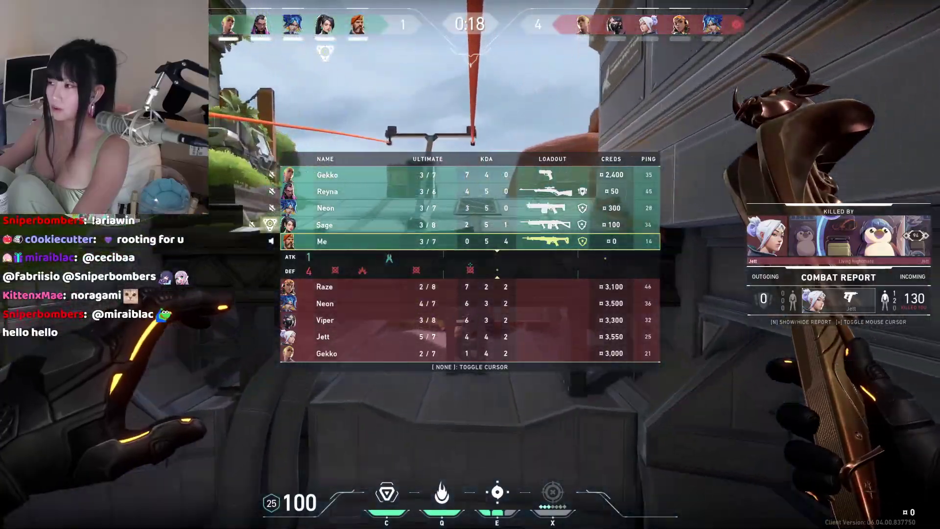
{"action": "key", "text": "2"}
{"action": "key", "text": "Tab"}
Move through spawn to behind the wall, swapping weapons and checking scores.
{"action": "key", "text": "w"}
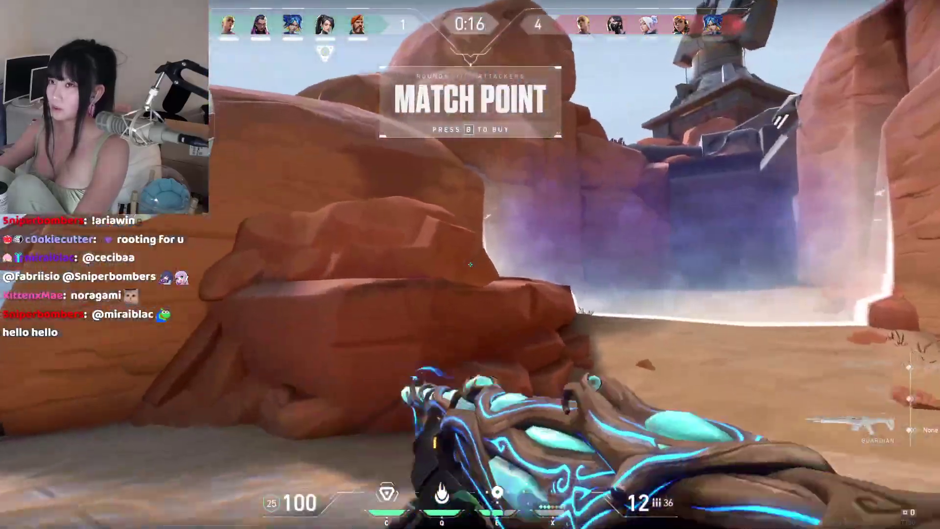
{"action": "key", "text": "w"}
{"action": "key", "text": "3"}
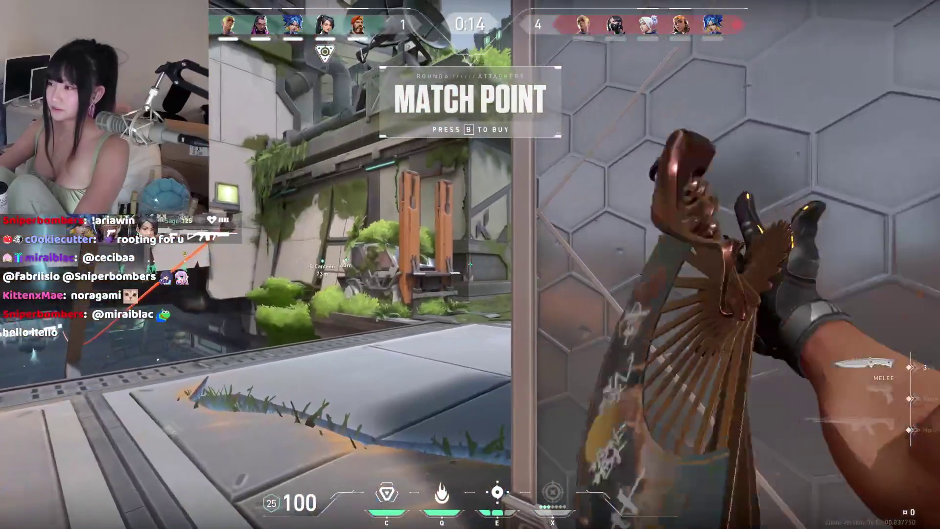
{"action": "key", "text": "2"}
{"action": "key", "text": "w"}
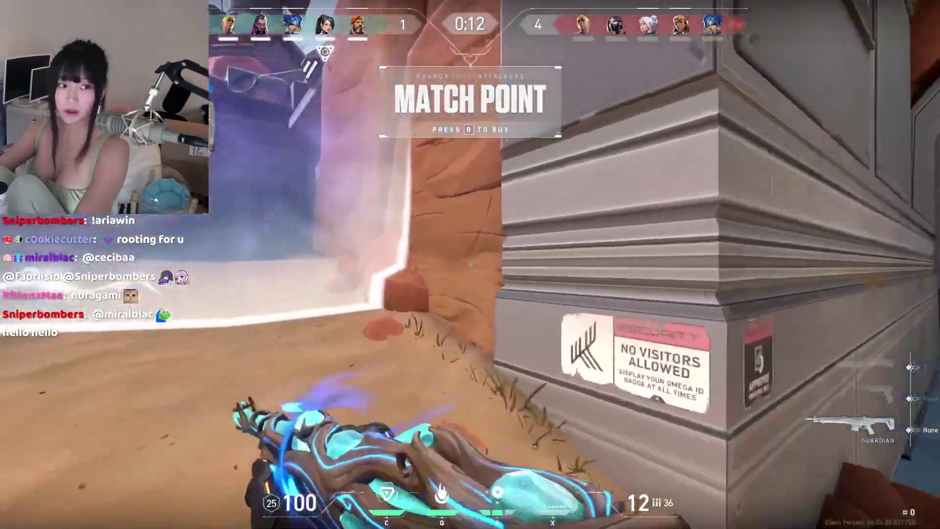
{"action": "key", "text": "2"}
{"action": "key", "text": "Tab"}
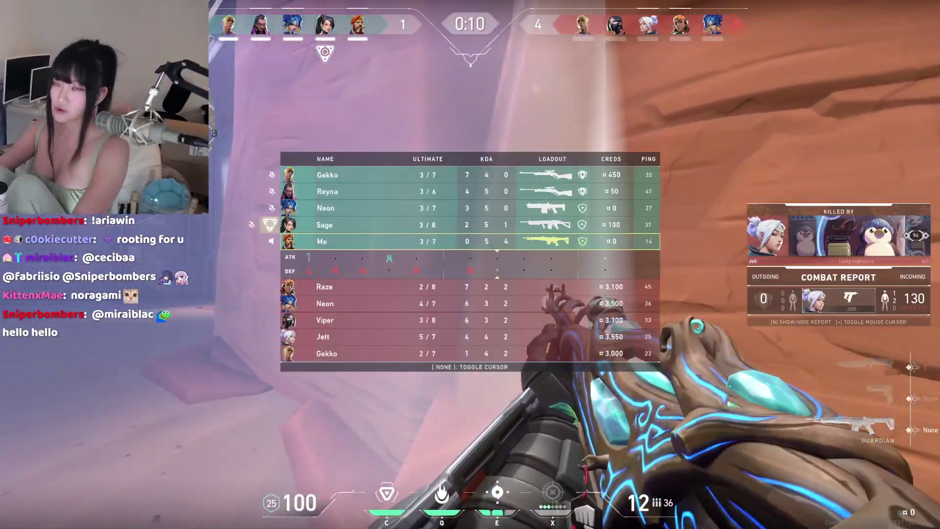
{"action": "key", "text": "w"}
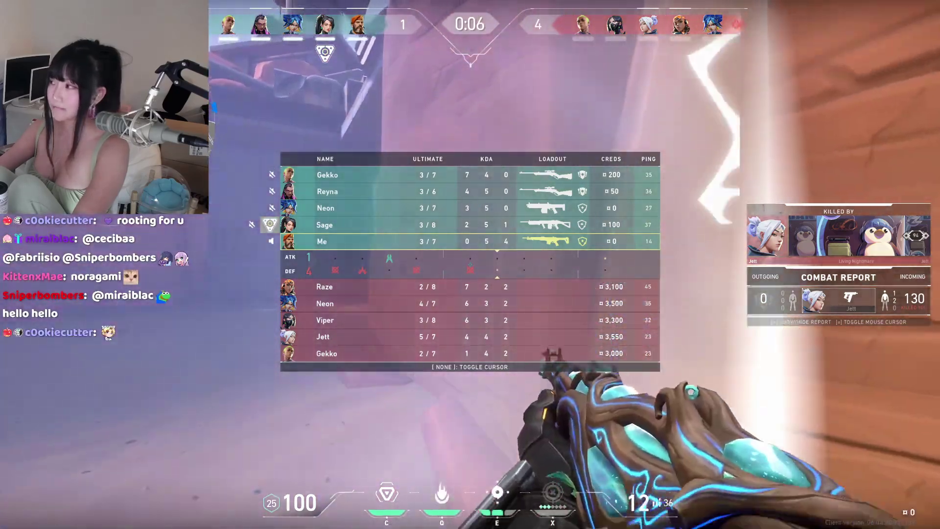
{"action": "key", "text": "Tab"}
Walk through the doorway past the satellite dish and box 08/A toward Kingdom.
{"action": "key", "text": "w"}
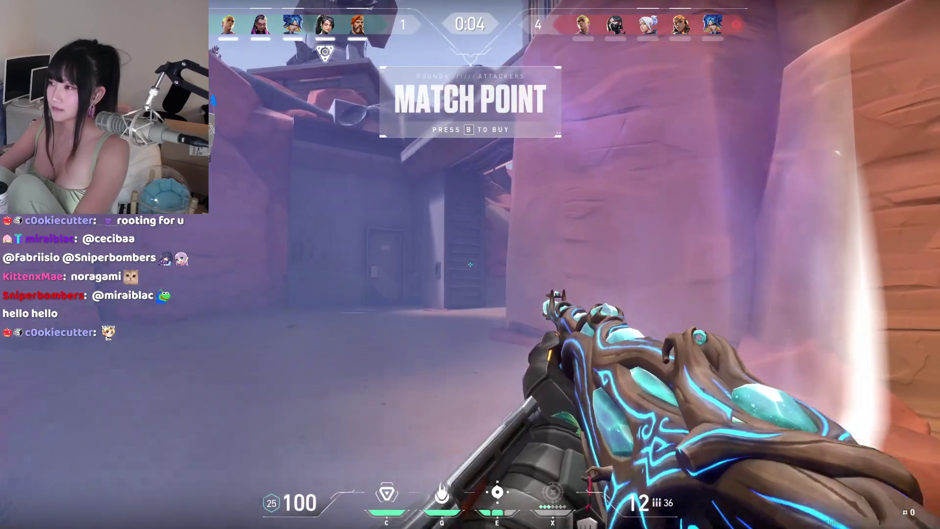
{"action": "key", "text": "w"}
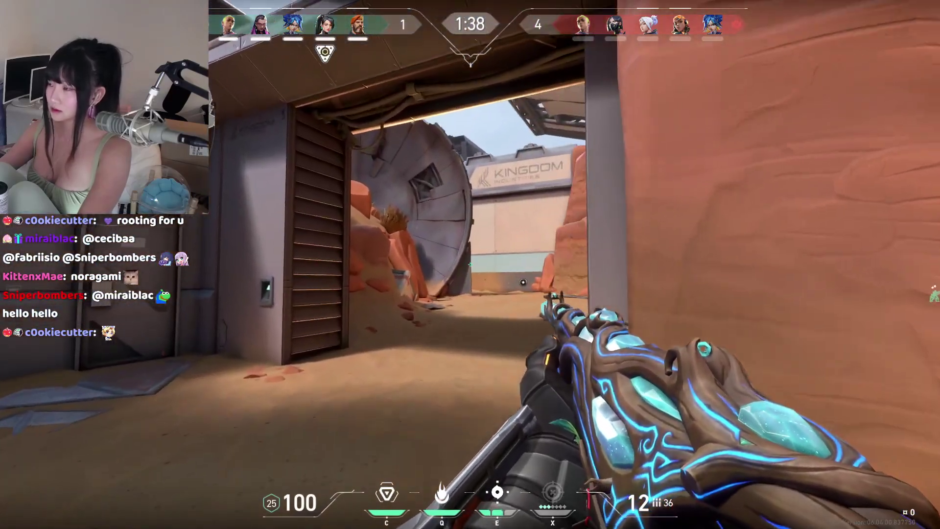
{"action": "key", "text": "w"}
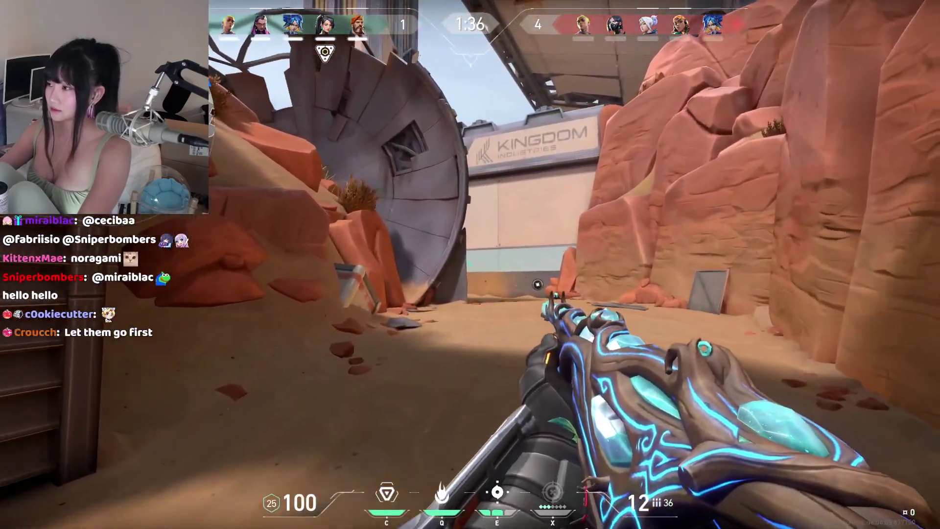
{"action": "key", "text": "w"}
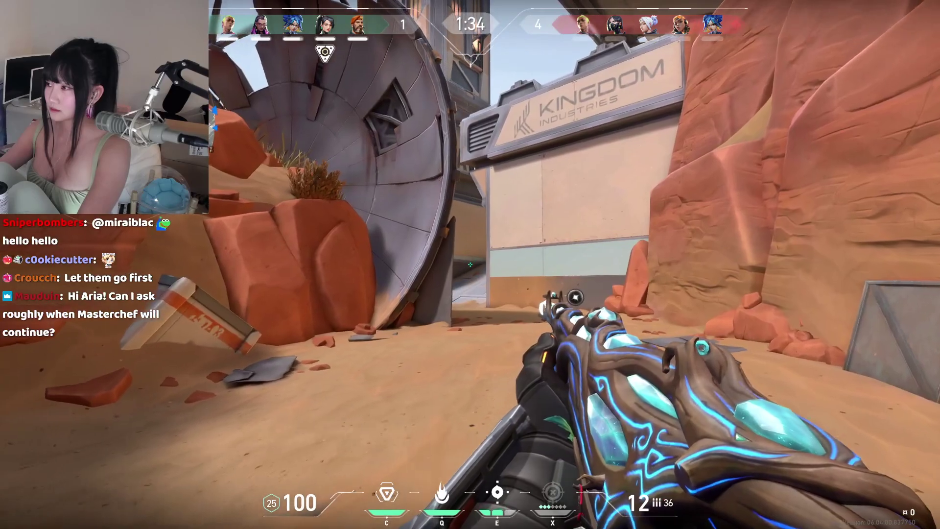
{"action": "key", "text": "w"}
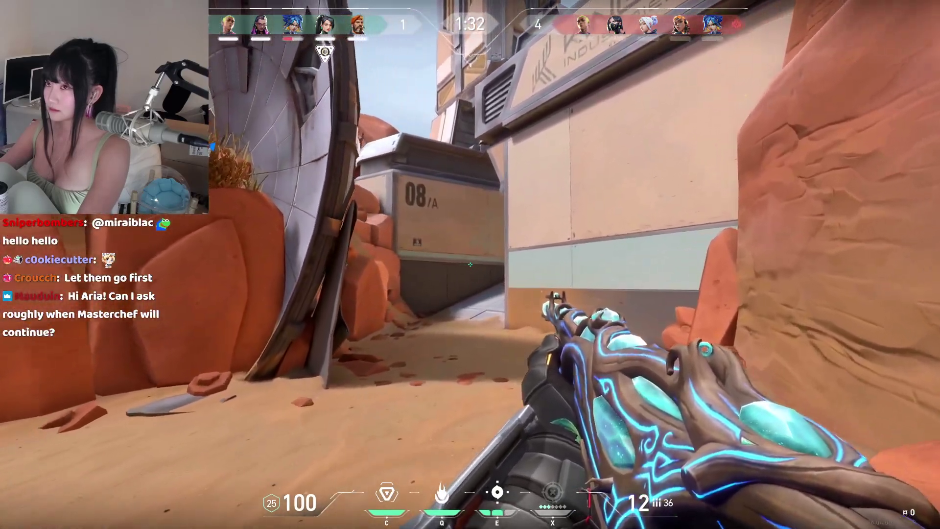
{"action": "key", "text": "w"}
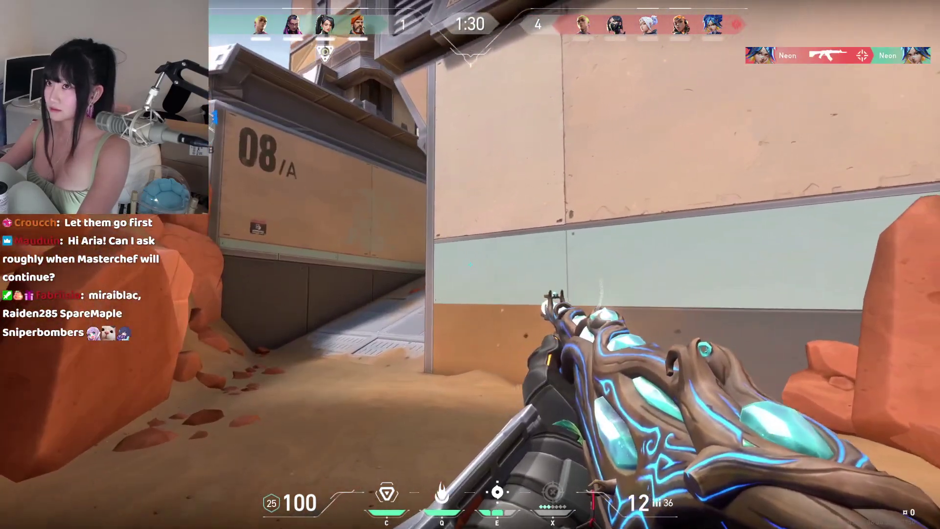
Ready an ability, re-equip the rifle, and follow the walkway toward teammates.
{"action": "key", "text": "e"}
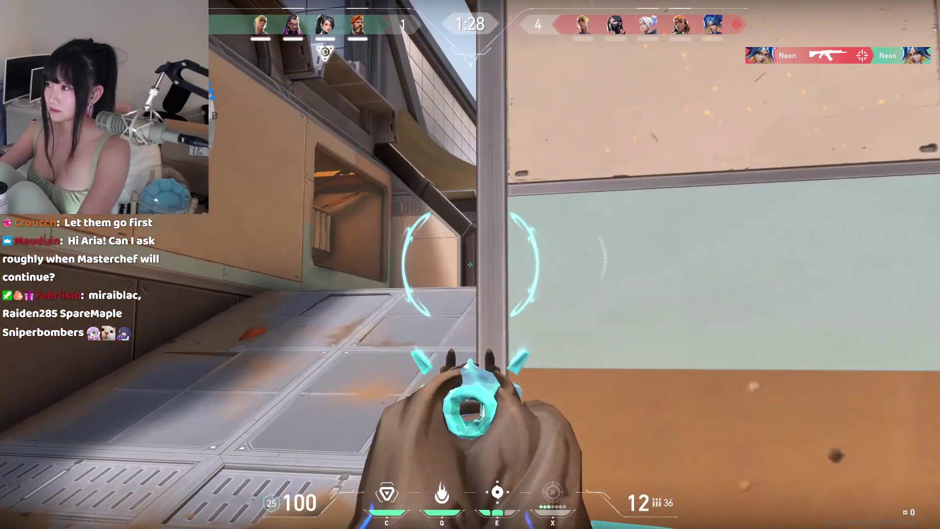
{"action": "key", "text": "1"}
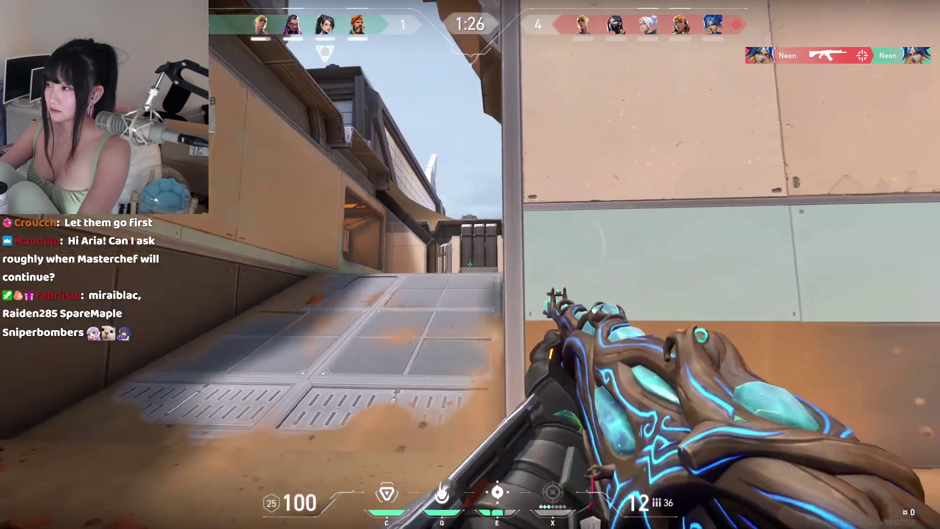
{"action": "key", "text": "w"}
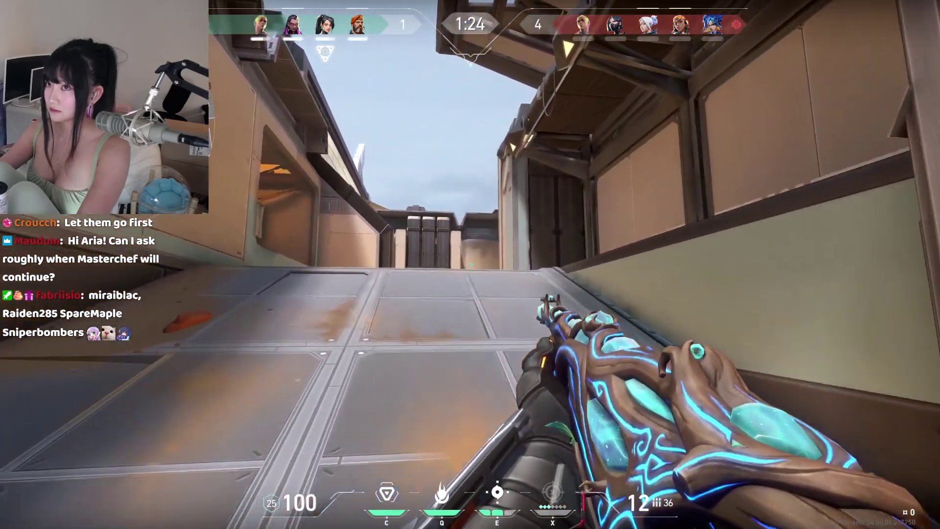
{"action": "key", "text": "w"}
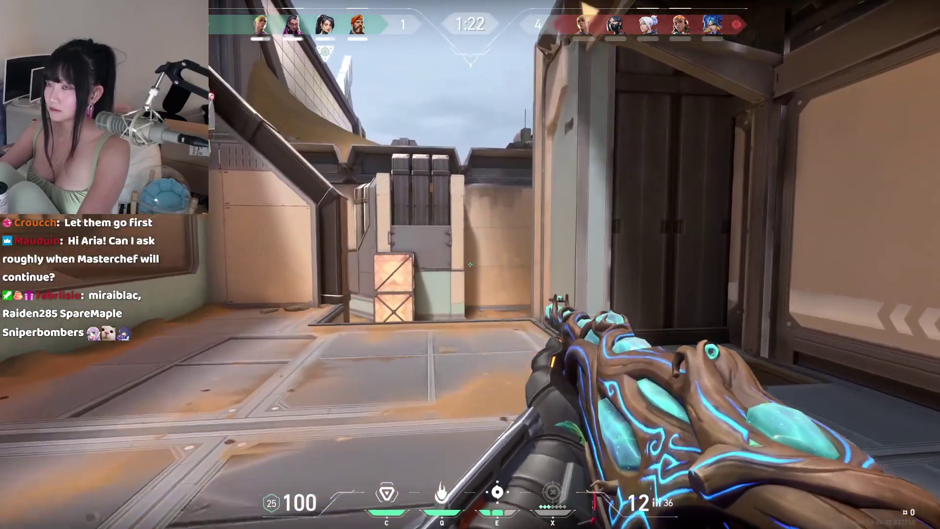
{"action": "key", "text": "w"}
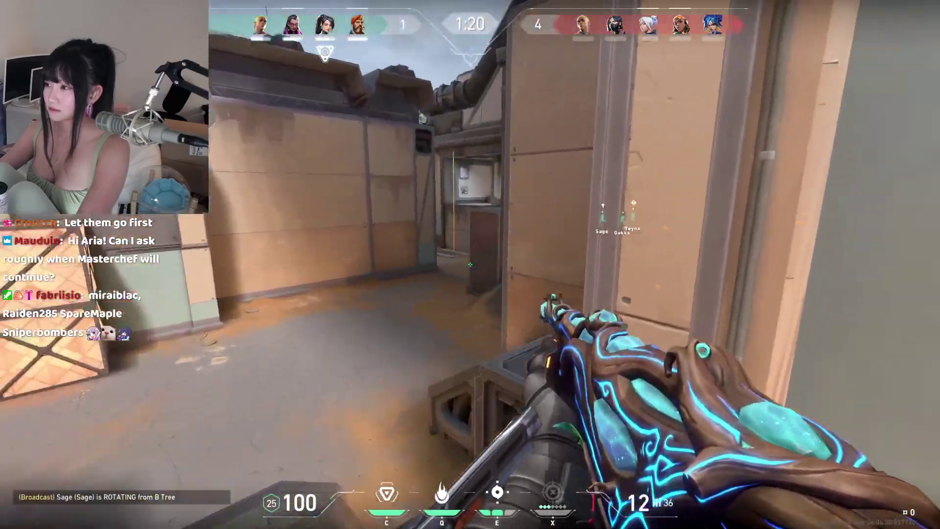
{"action": "key", "text": "w"}
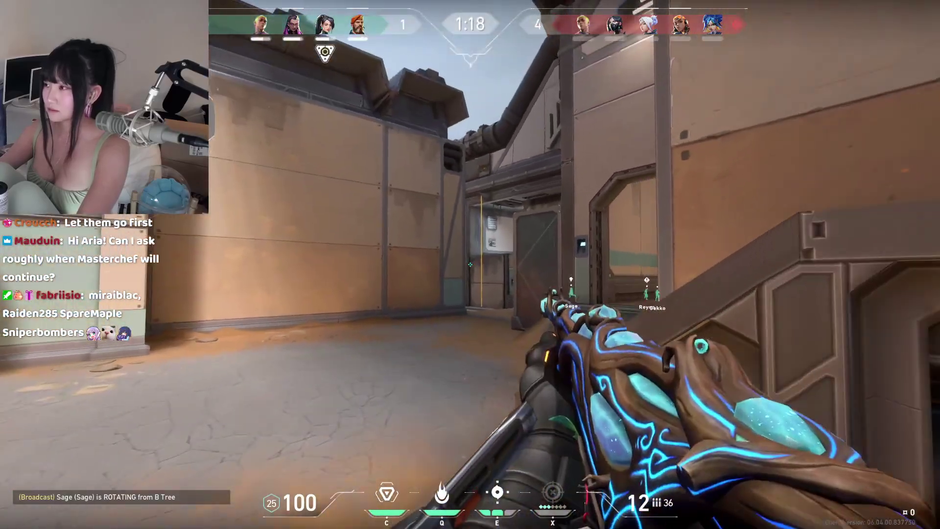
Keep moving along the walkway, then briefly view the Esc match player list.
{"action": "key", "text": "w"}
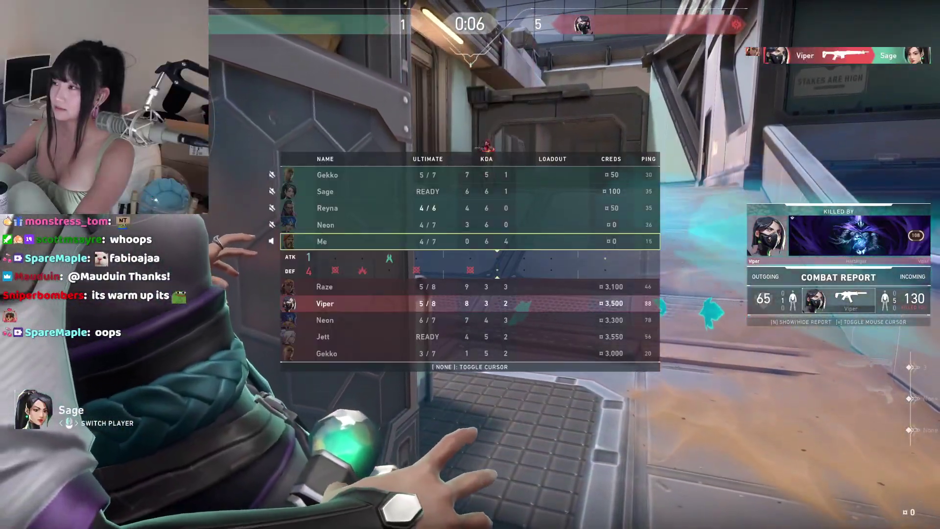
{"action": "key", "text": "Escape"}
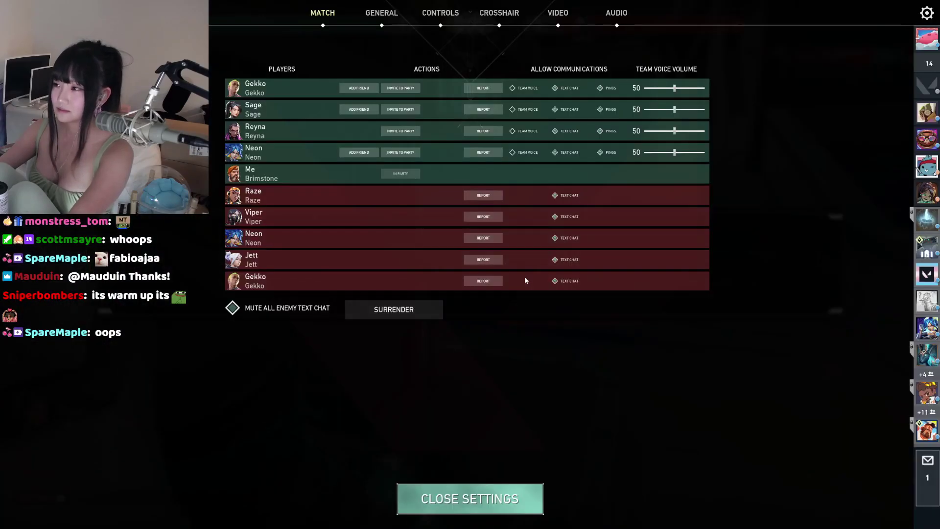
{"action": "key", "text": "Escape"}
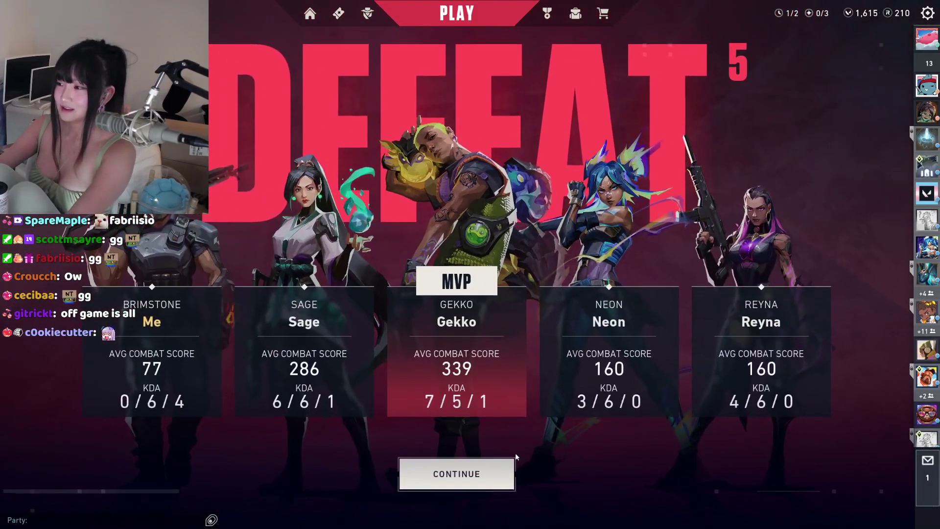
Continue past the DEFEAT summary and start a new queue from the Play lobby.
{"action": "left_click", "coordinate": [499, 473]}
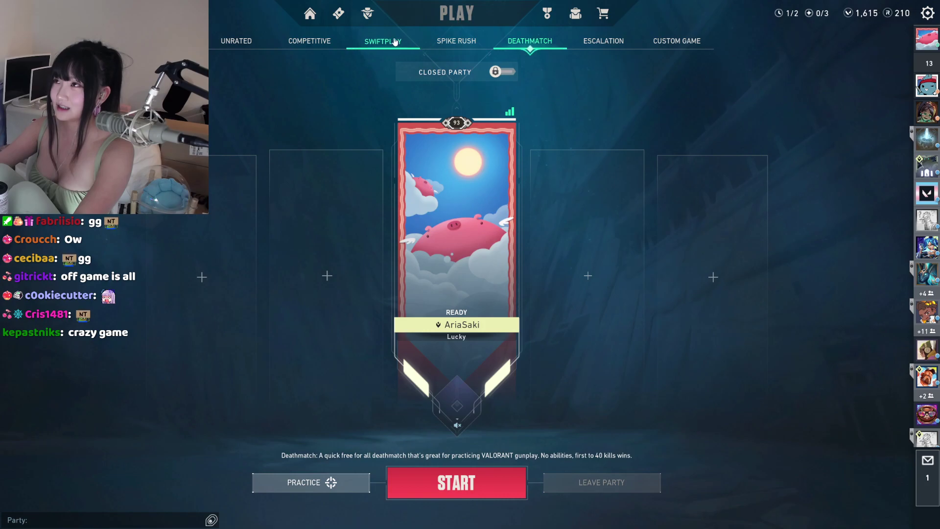
{"action": "left_click", "coordinate": [456, 483]}
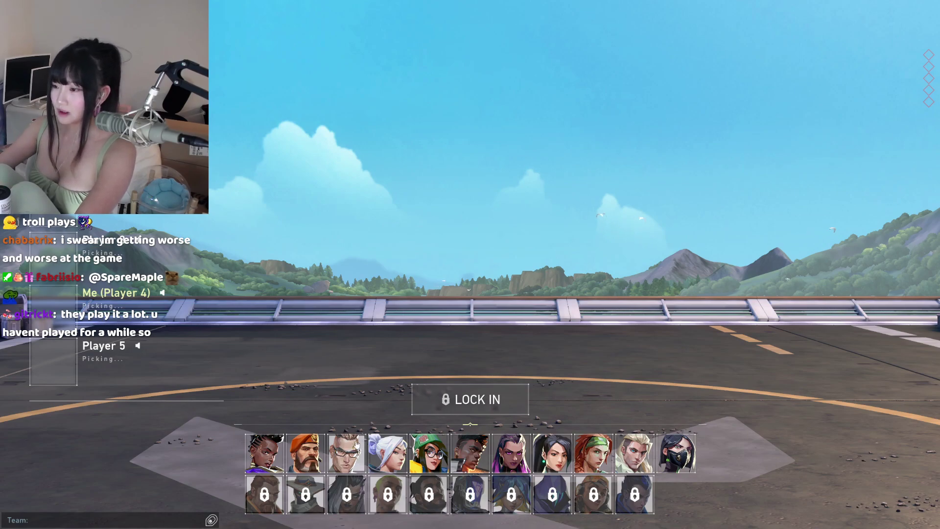
Select Viper's portrait and lock her in.
{"action": "left_click", "coordinate": [676, 452]}
{"action": "left_click", "coordinate": [478, 400]}
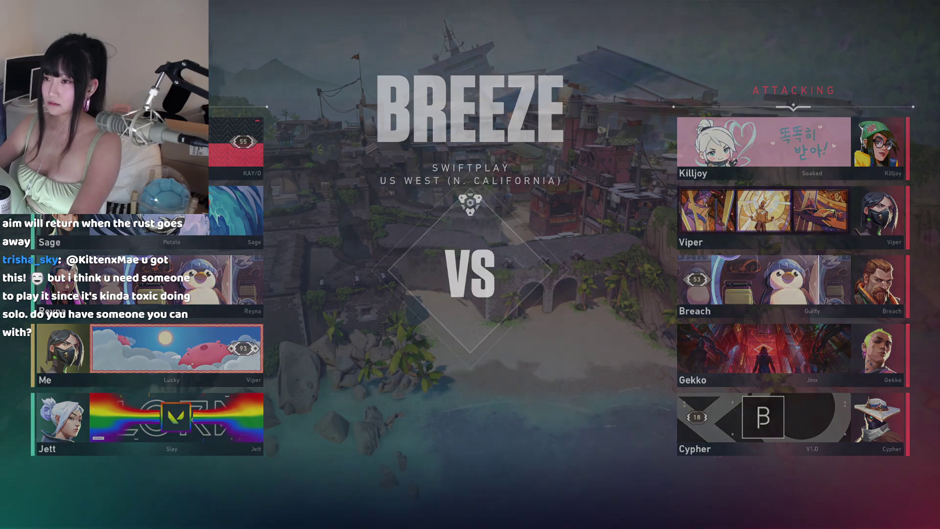
Buy a Ghost pistol in the shop and check the scoreboard.
{"action": "key", "text": "b"}
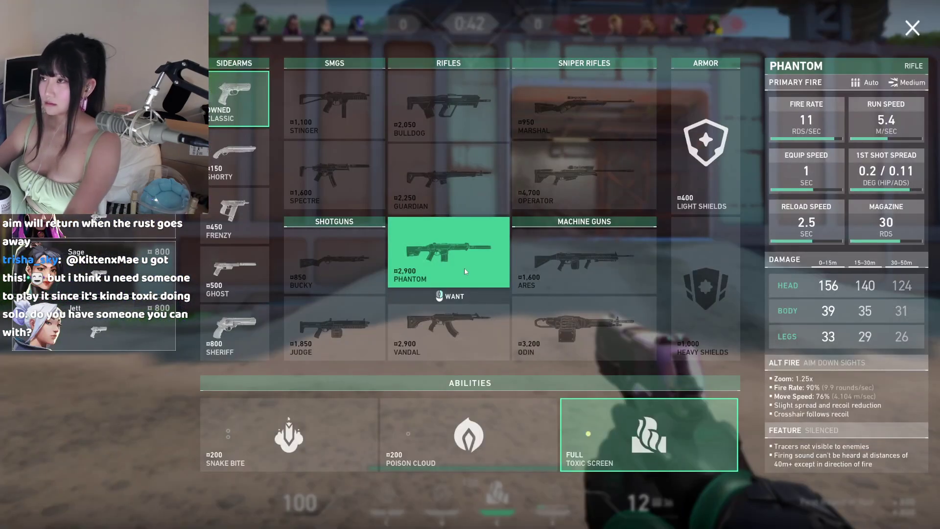
{"action": "left_click", "coordinate": [335, 329]}
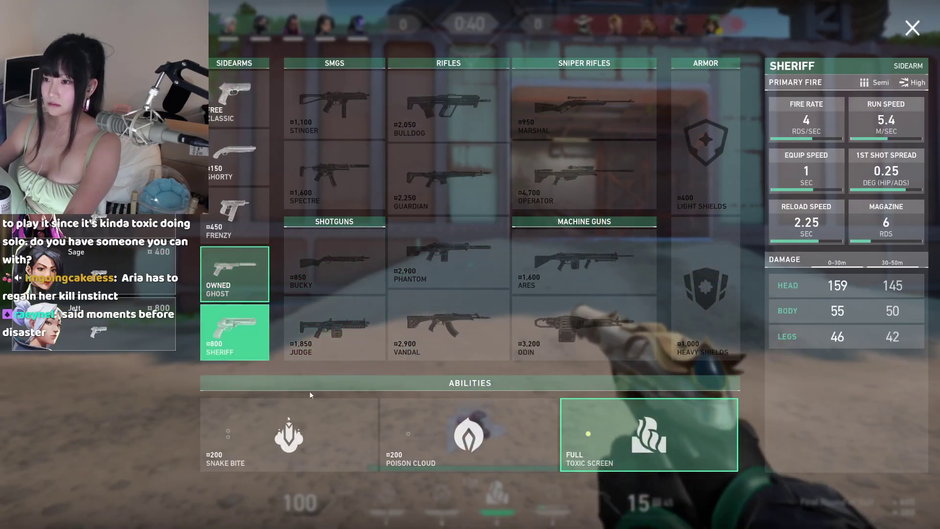
{"action": "left_click", "coordinate": [288, 434]}
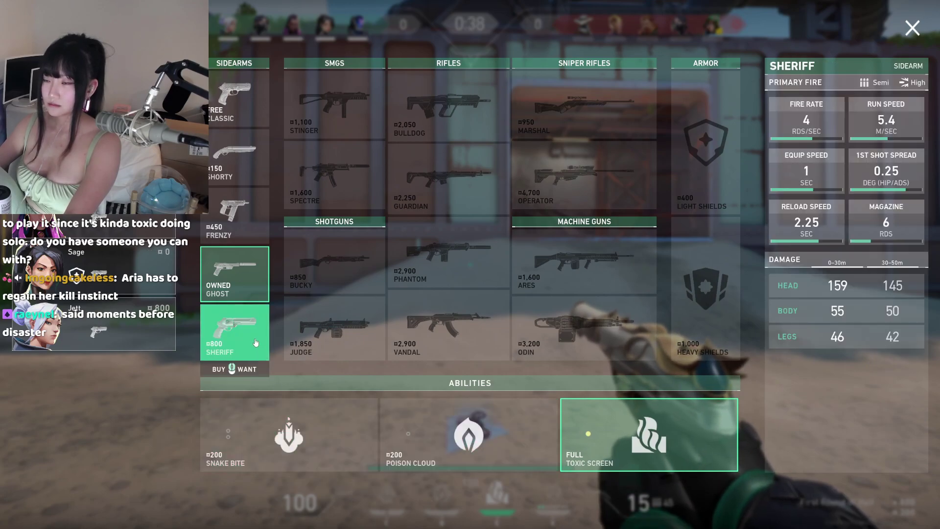
{"action": "left_click", "coordinate": [289, 434]}
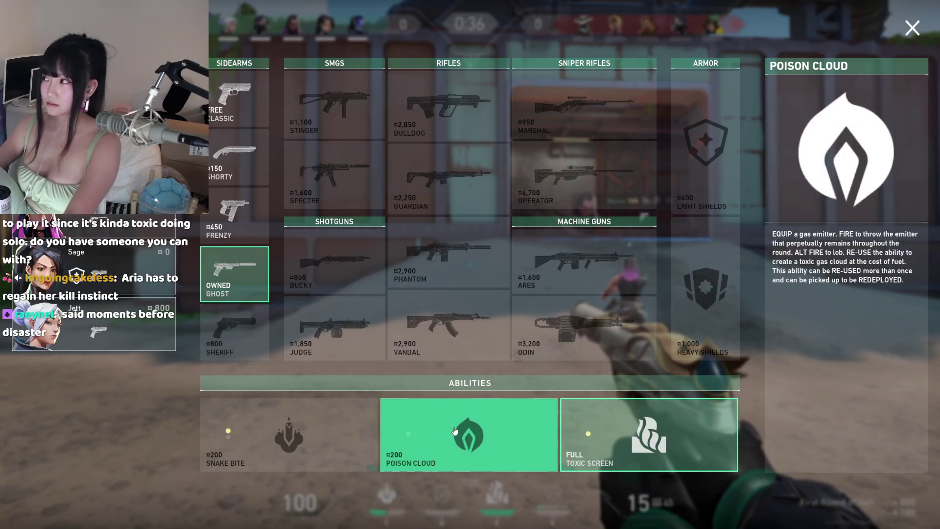
{"action": "key", "text": "b"}
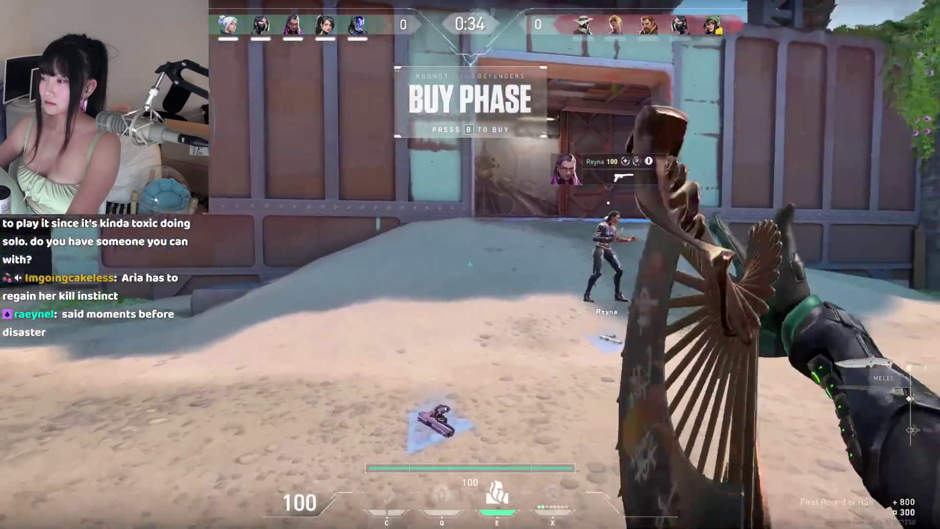
{"action": "key", "text": "Tab"}
{"action": "key", "text": "Tab"}
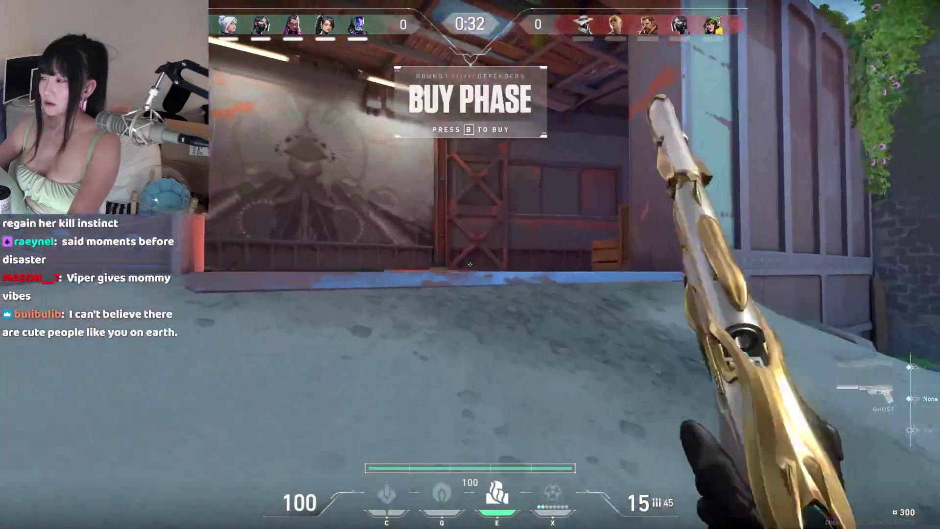
Walk the corridor to the site doorway and place Viper's toxic wall emitter there.
{"action": "key", "text": "w"}
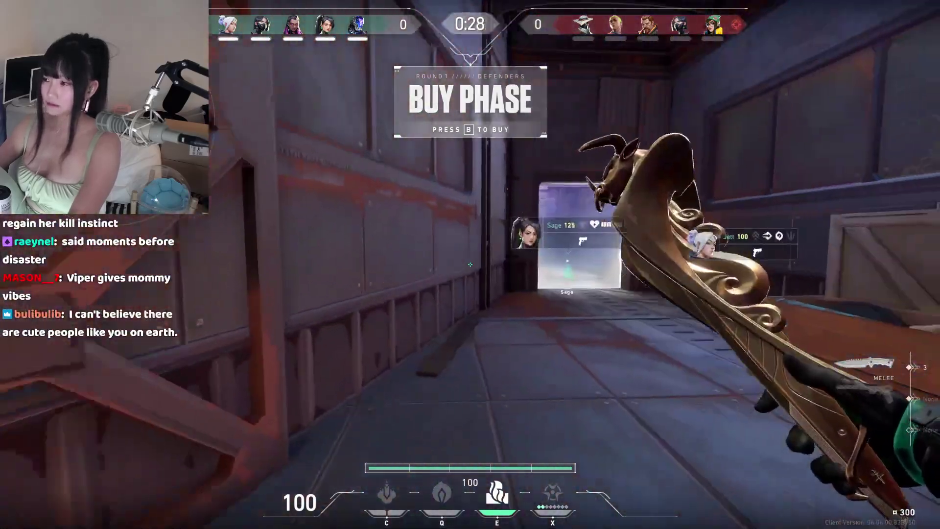
{"action": "key", "text": "3"}
{"action": "key", "text": "w"}
{"action": "key", "text": "2"}
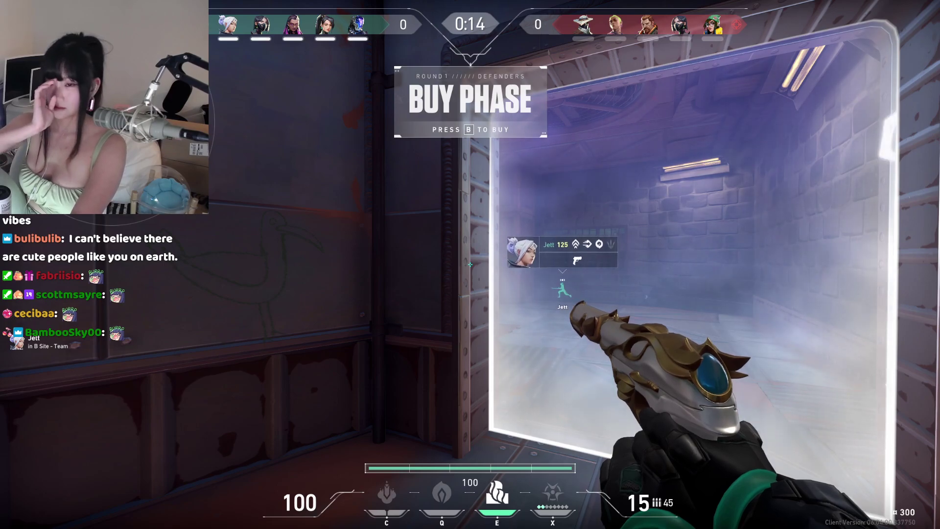
{"action": "key", "text": "w"}
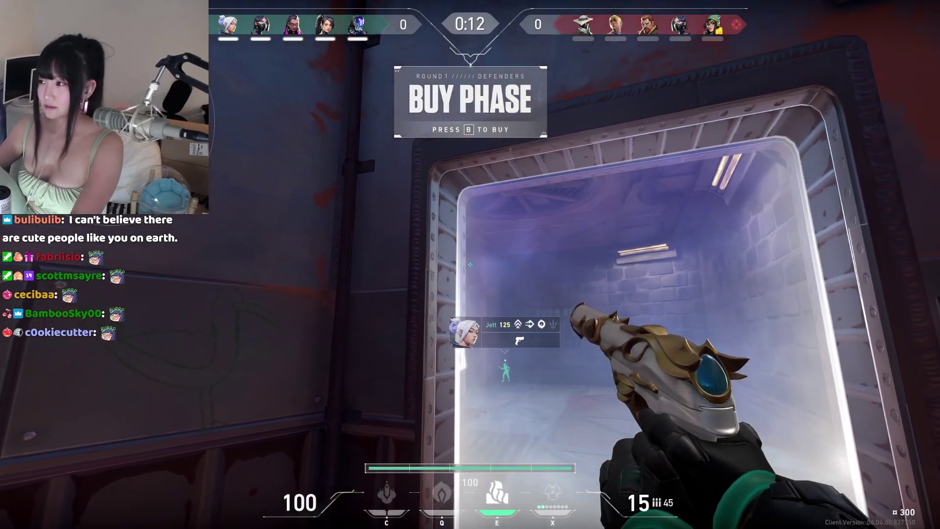
{"action": "key", "text": "a"}
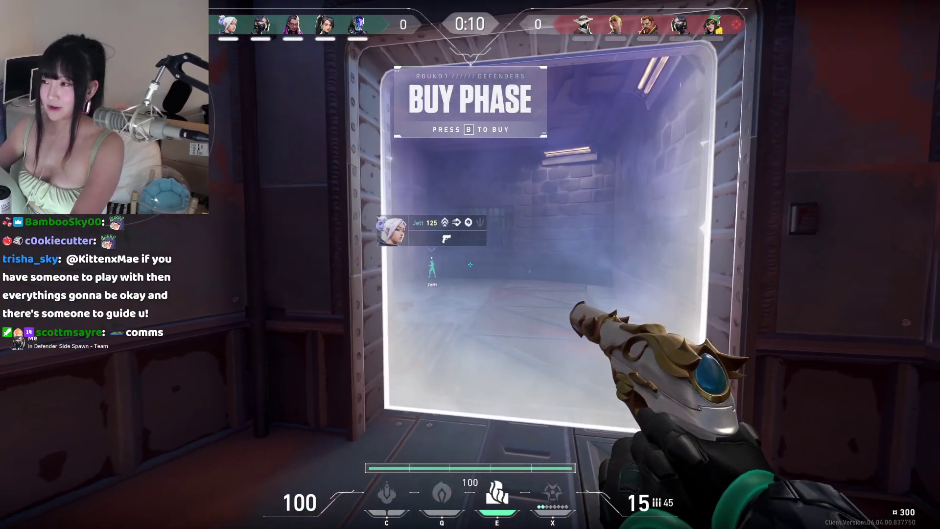
{"action": "key", "text": "a"}
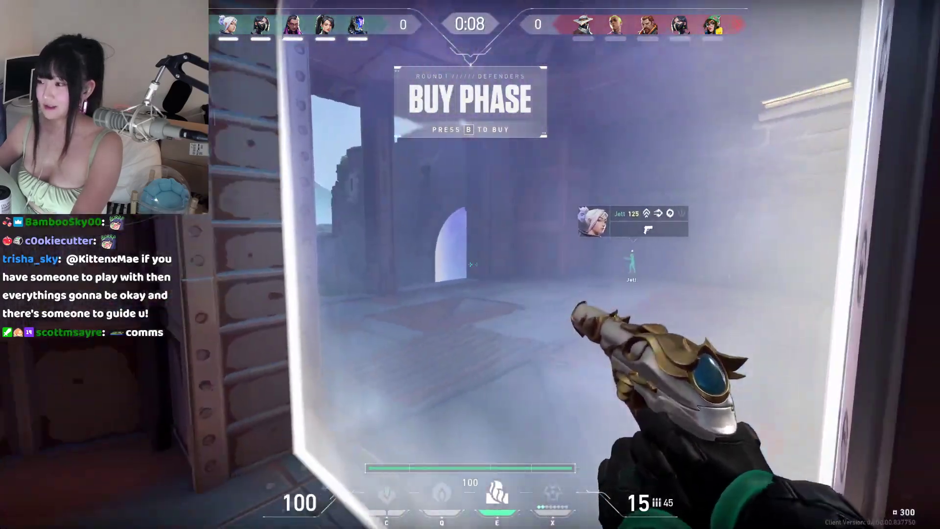
{"action": "key", "text": "w"}
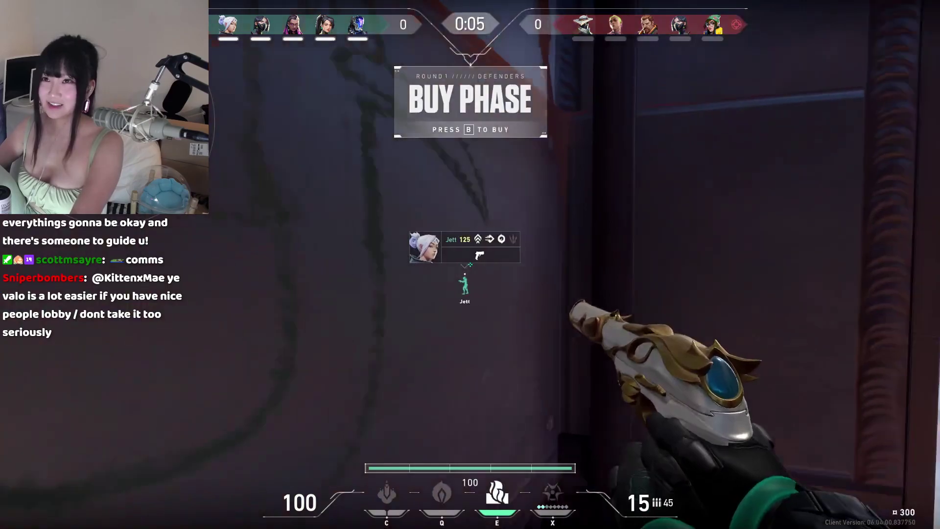
{"action": "key", "text": "e"}
{"action": "left_click", "coordinate": [470, 265]}
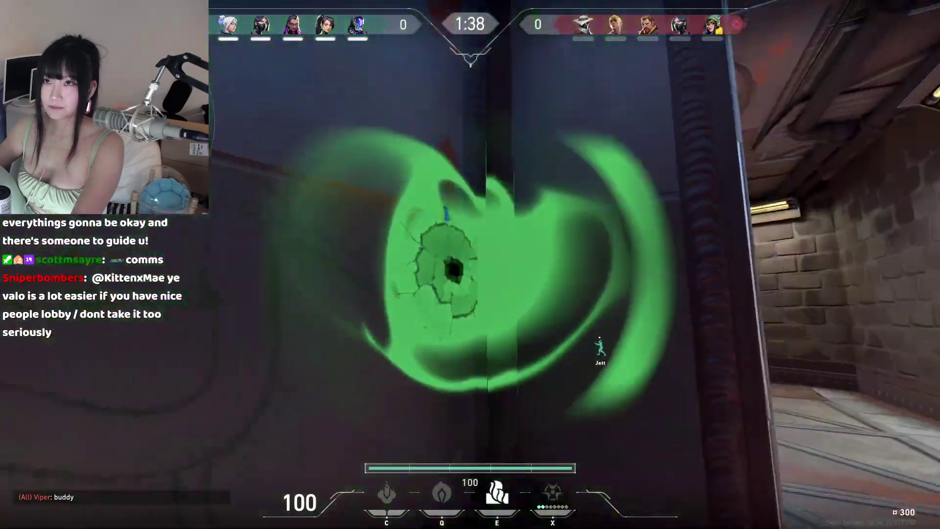
Step onto the rooftop, return inside toward Jett, and raise Viper's toxic gas wall.
{"action": "key", "text": "w"}
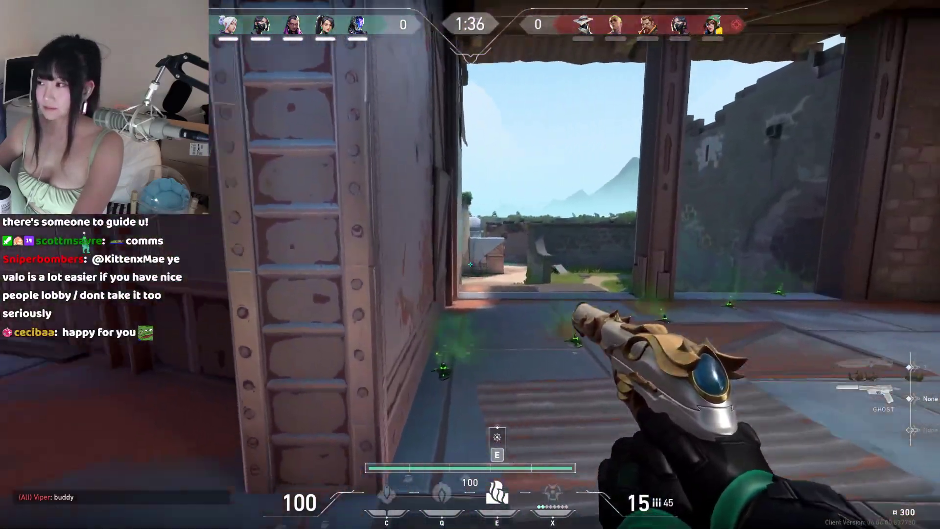
{"action": "key", "text": "w"}
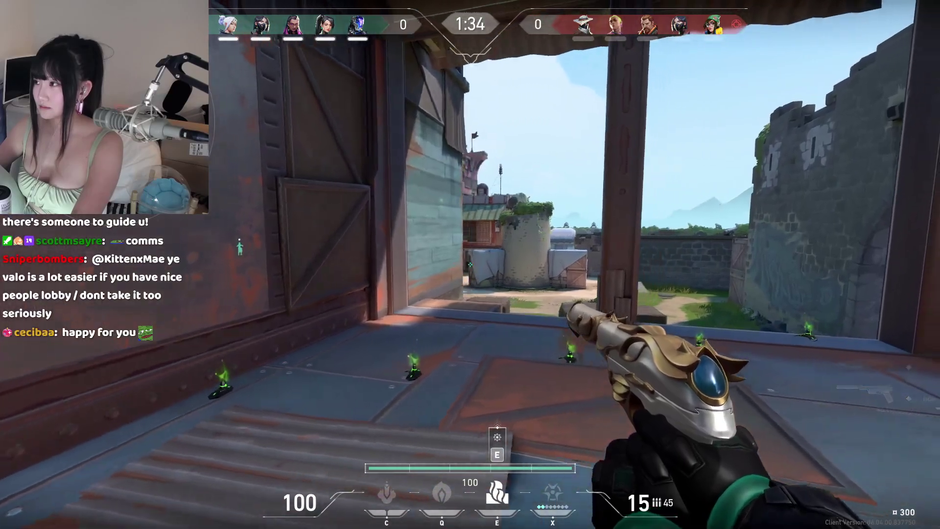
{"action": "key", "text": "w"}
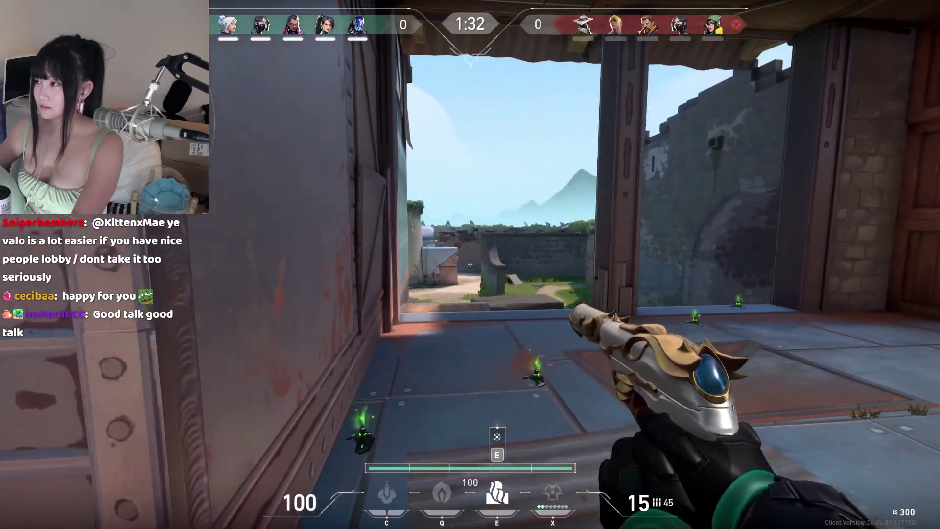
{"action": "key", "text": "3"}
{"action": "key", "text": "w"}
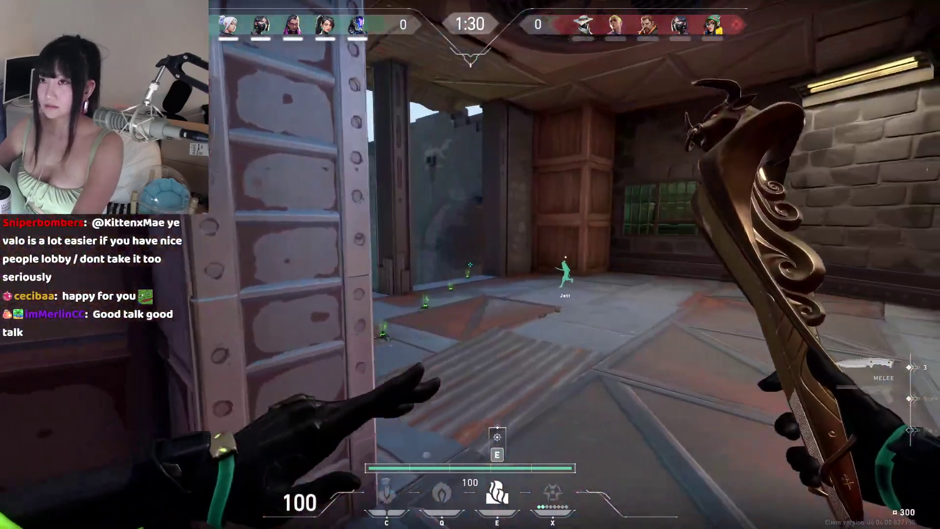
{"action": "key", "text": "w"}
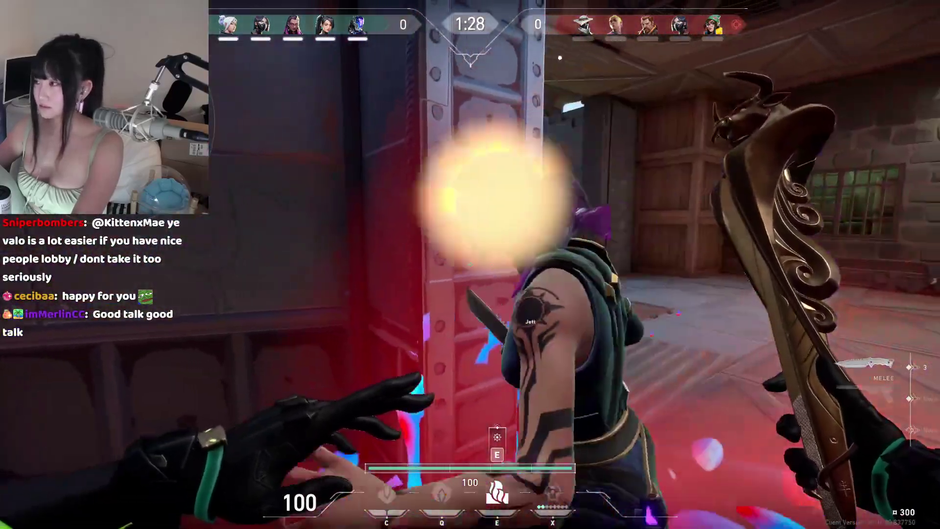
{"action": "key", "text": "w"}
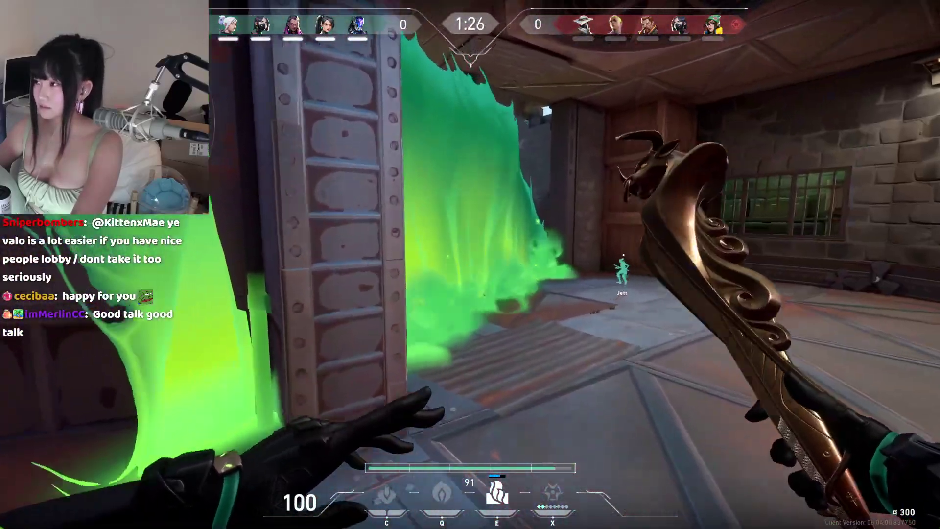
{"action": "key", "text": "w"}
{"action": "key", "text": "2"}
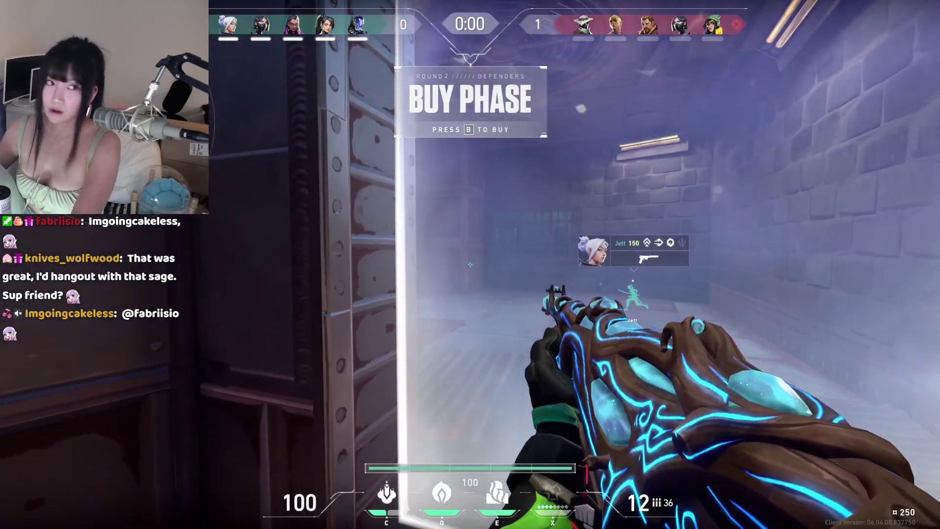
Move past the dropped barrier back through the corridor and equip the Guardian.
{"action": "key", "text": "w"}
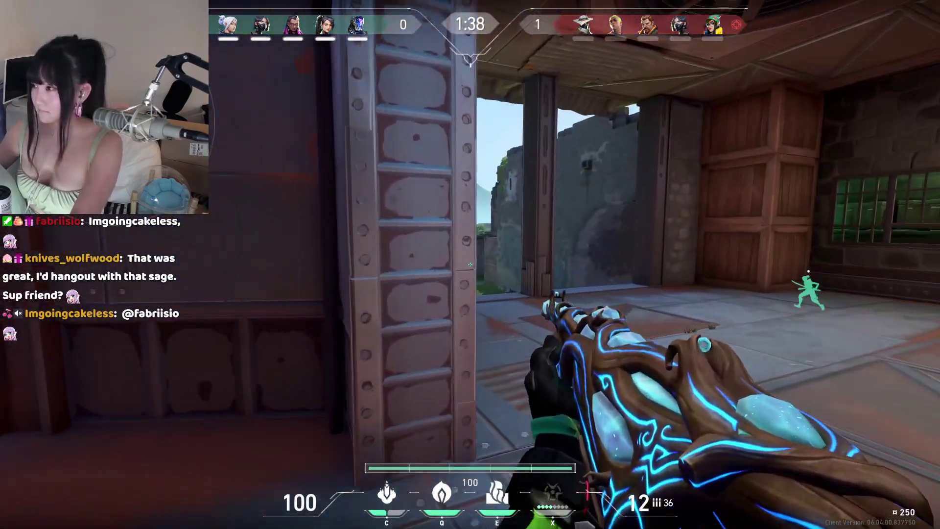
{"action": "key", "text": "e"}
{"action": "key", "text": "a"}
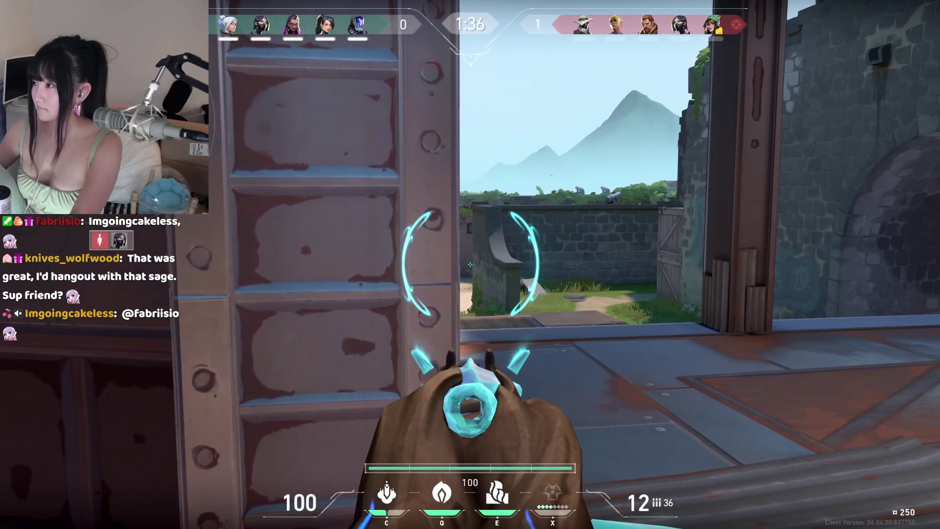
{"action": "key", "text": "3"}
{"action": "key", "text": "w"}
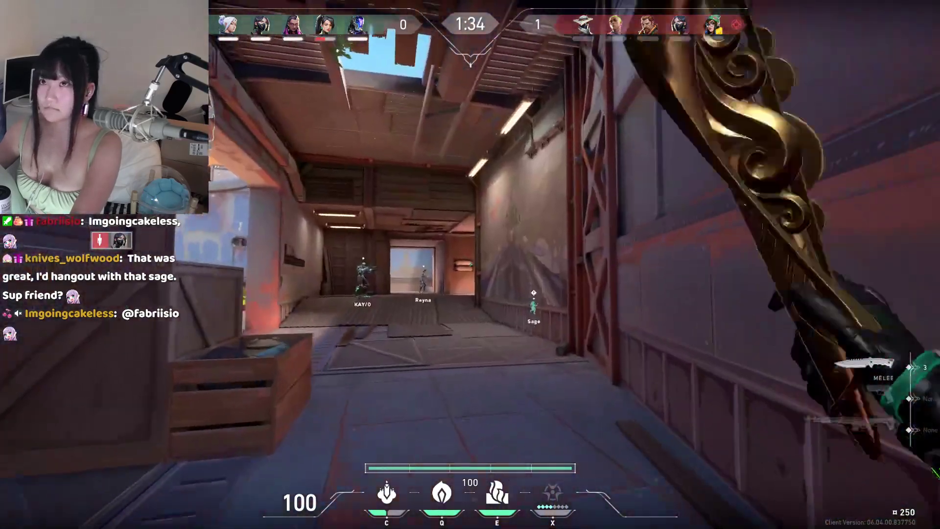
{"action": "key", "text": "w"}
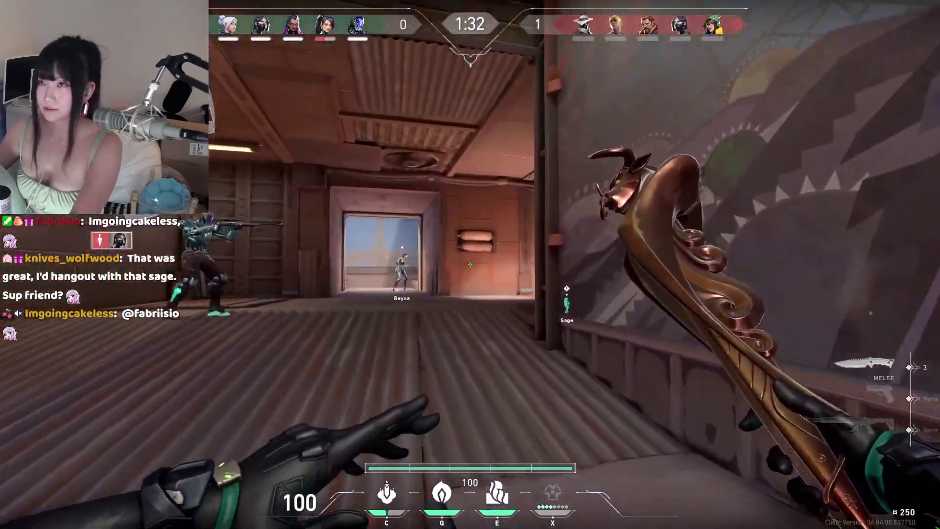
{"action": "key", "text": "1"}
Raise a barrier wall across the doorway and switch back to the Guardian.
{"action": "key", "text": "w"}
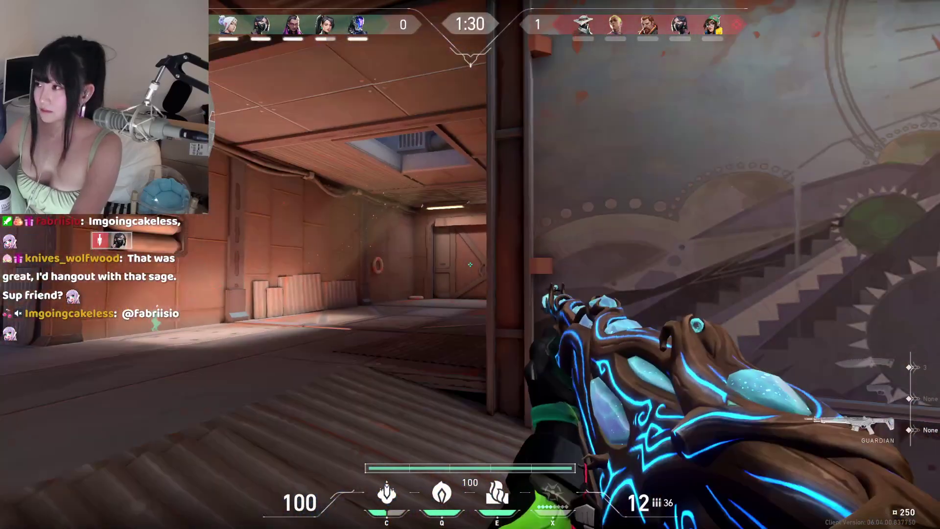
{"action": "key", "text": "c"}
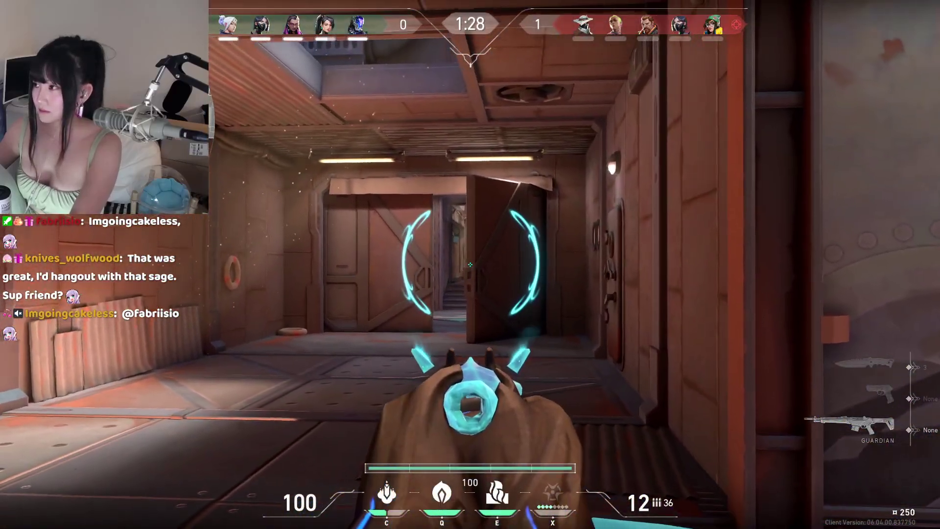
{"action": "key", "text": "w"}
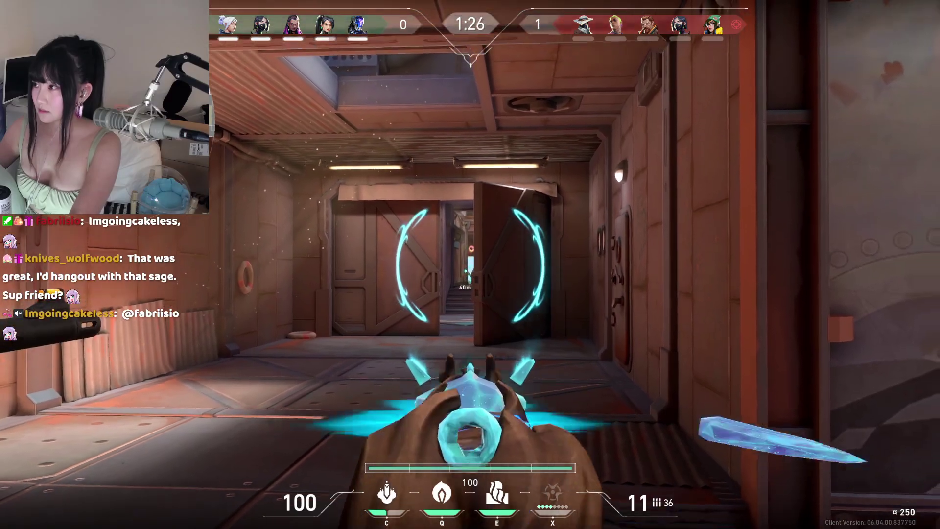
{"action": "left_click", "coordinate": [470, 265]}
{"action": "key", "text": "1"}
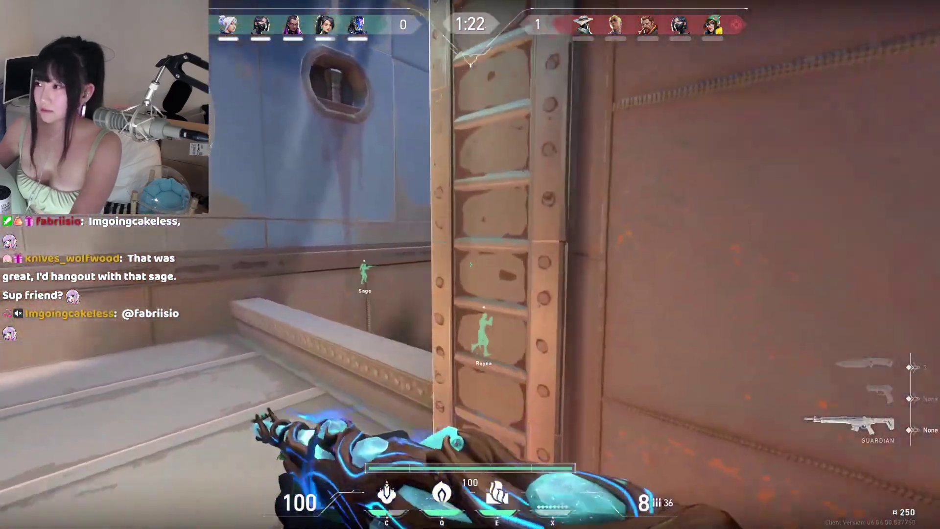
Push onto A site, aim down sights, and shoot at the enemy near the crate.
{"action": "key", "text": "w"}
{"action": "key", "text": "w"}
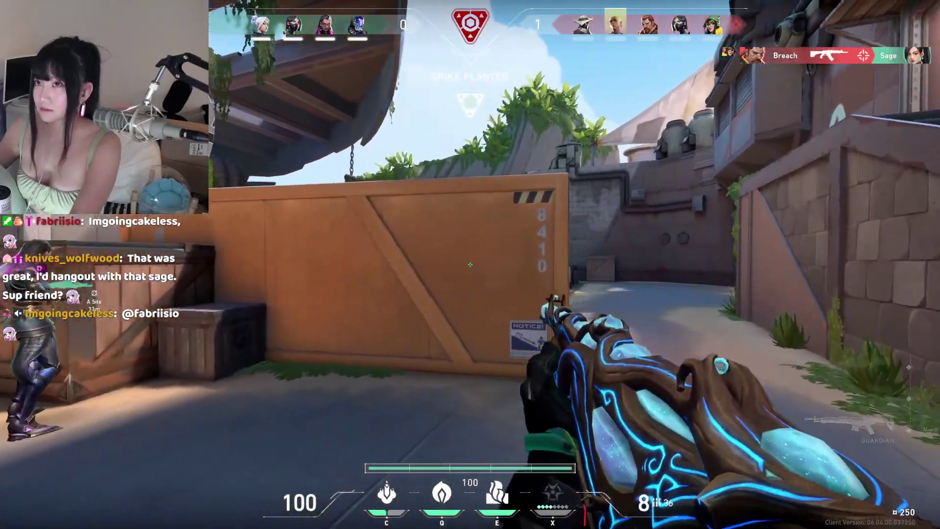
{"action": "right_click", "coordinate": [470, 264]}
{"action": "key", "text": "w"}
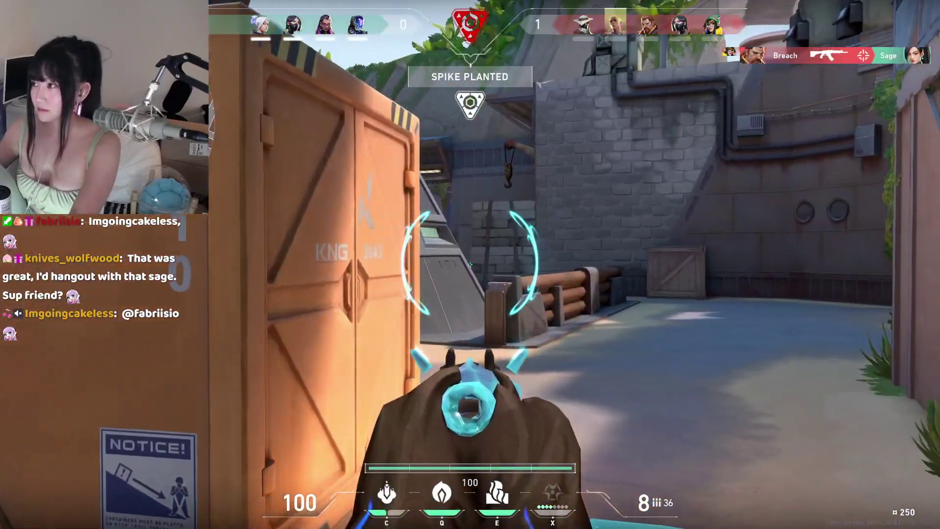
{"action": "key", "text": "w"}
{"action": "left_click", "coordinate": [471, 265]}
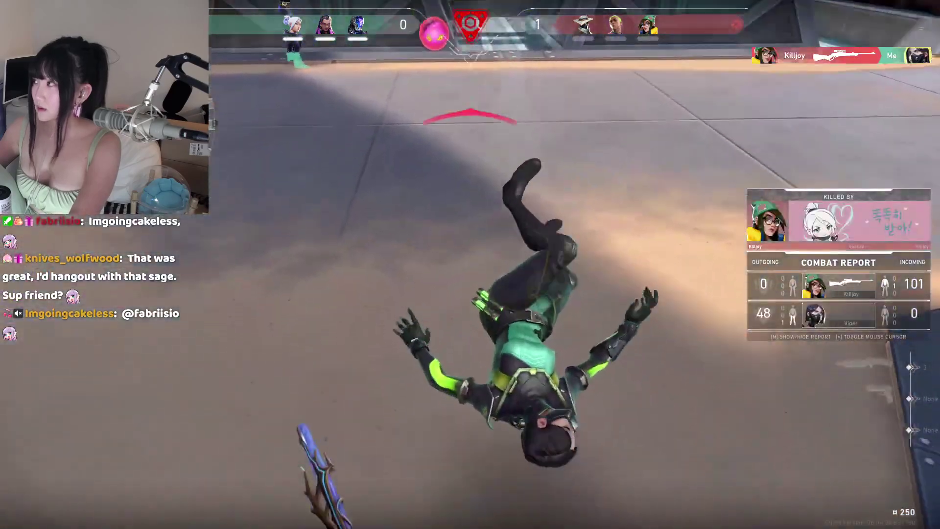
{"action": "key", "text": "Tab"}
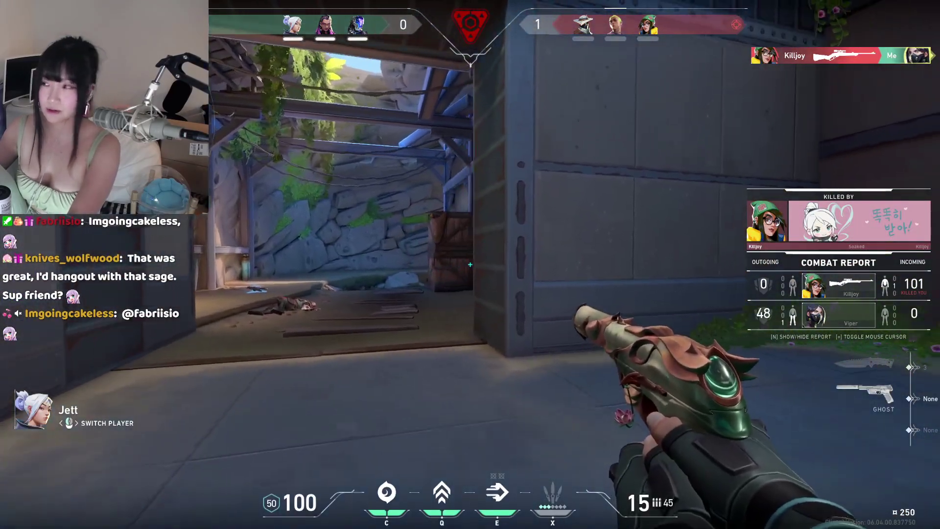
Cycle to another teammate's view while waiting for round three's buy phase.
{"action": "left_click", "coordinate": [471, 265]}
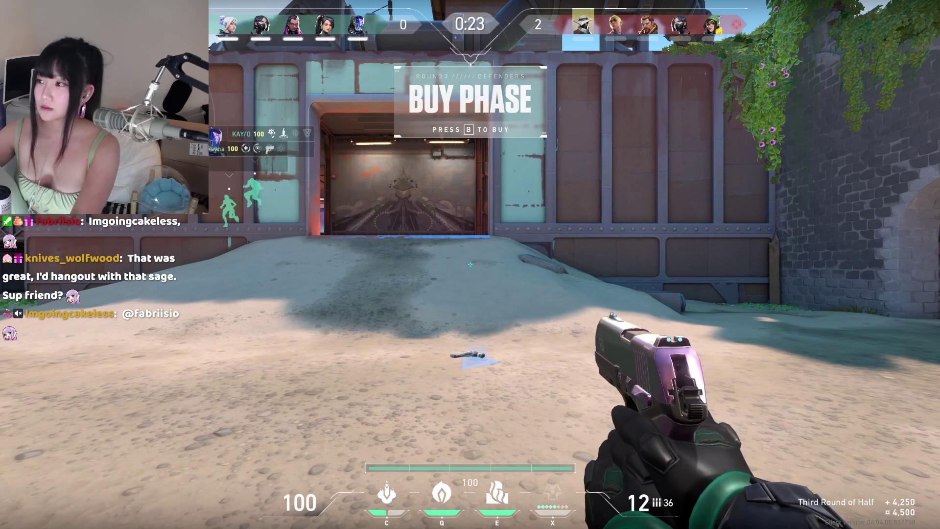
Buy the Marshal sniper rifle and check the scoreboard.
{"action": "key", "text": "b"}
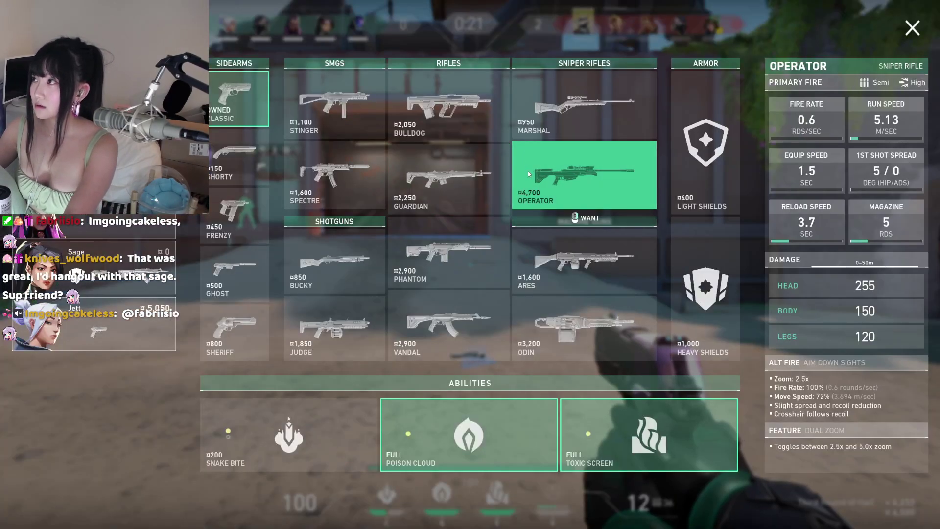
{"action": "left_click", "coordinate": [575, 120]}
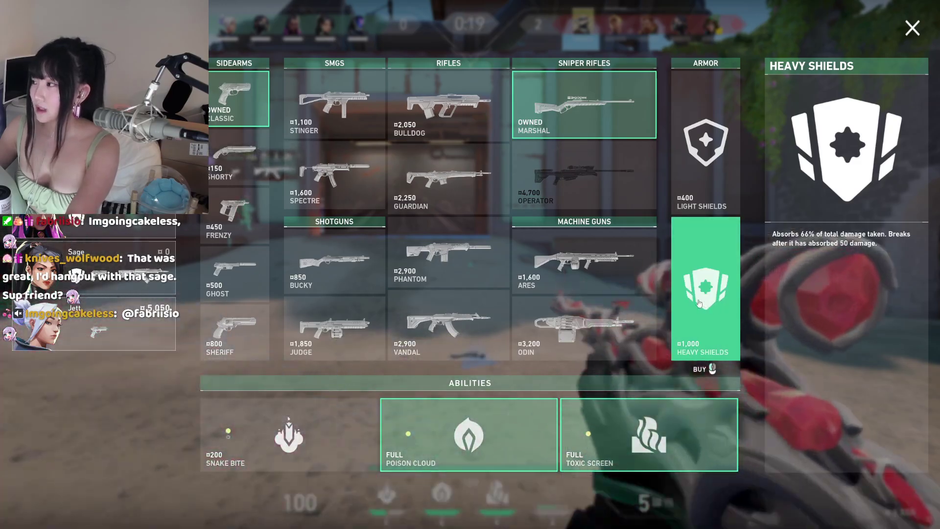
{"action": "key", "text": "b"}
{"action": "key", "text": "Tab"}
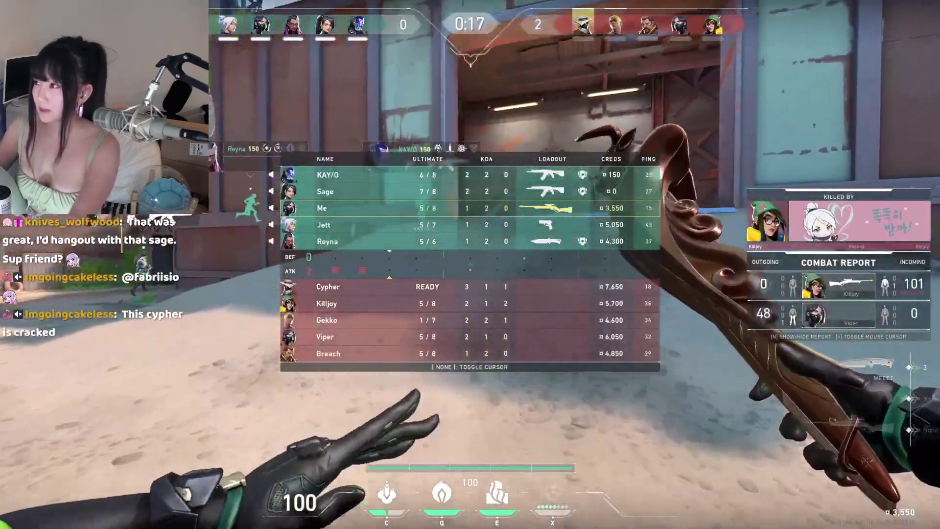
{"action": "key", "text": "Tab"}
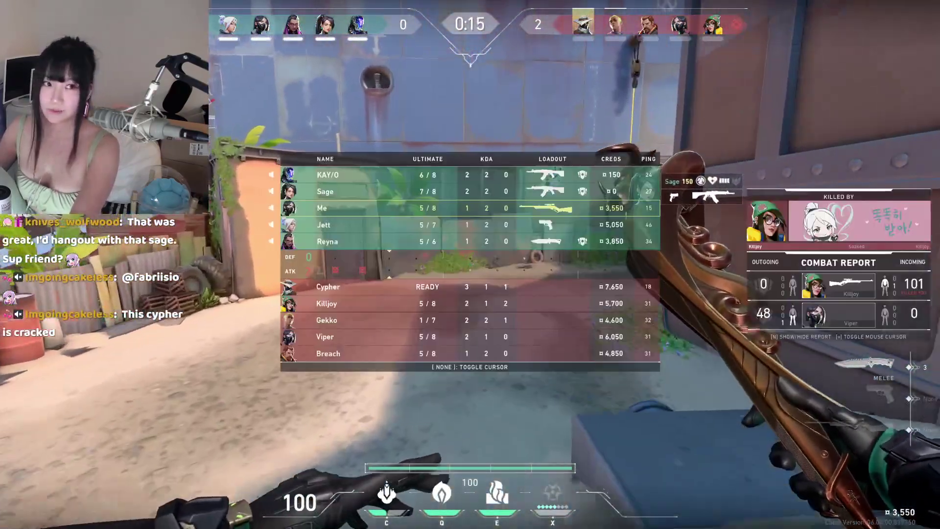
Walk out of the corridor with the Marshal equipped and finish the round's purchases.
{"action": "key", "text": "w"}
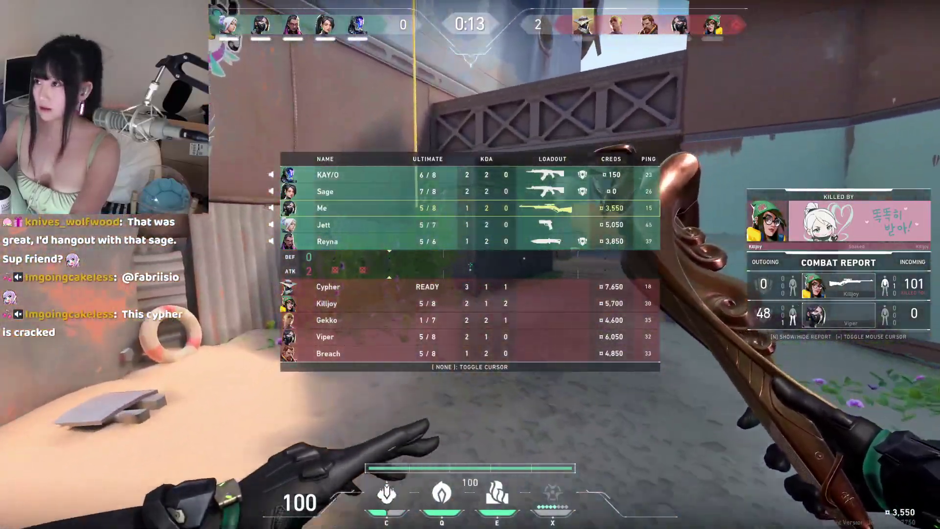
{"action": "key", "text": "w"}
{"action": "key", "text": "1"}
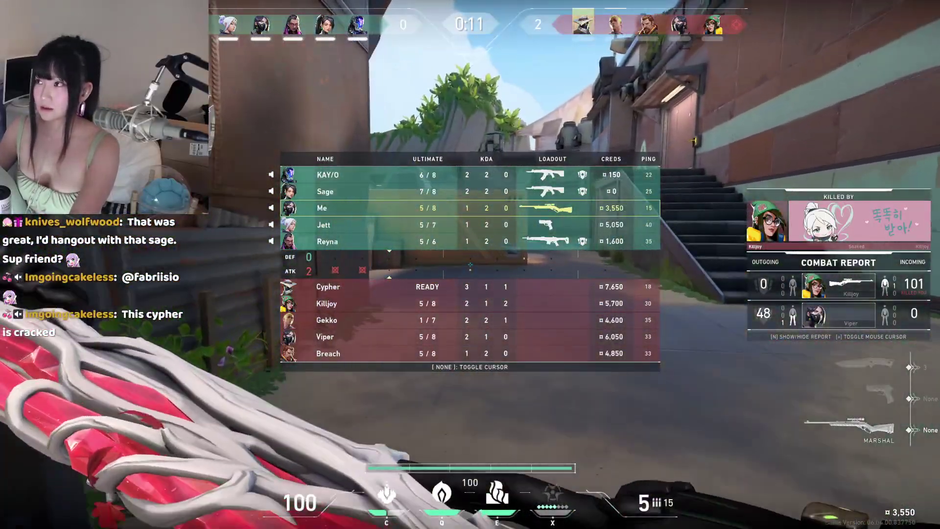
{"action": "key", "text": "b"}
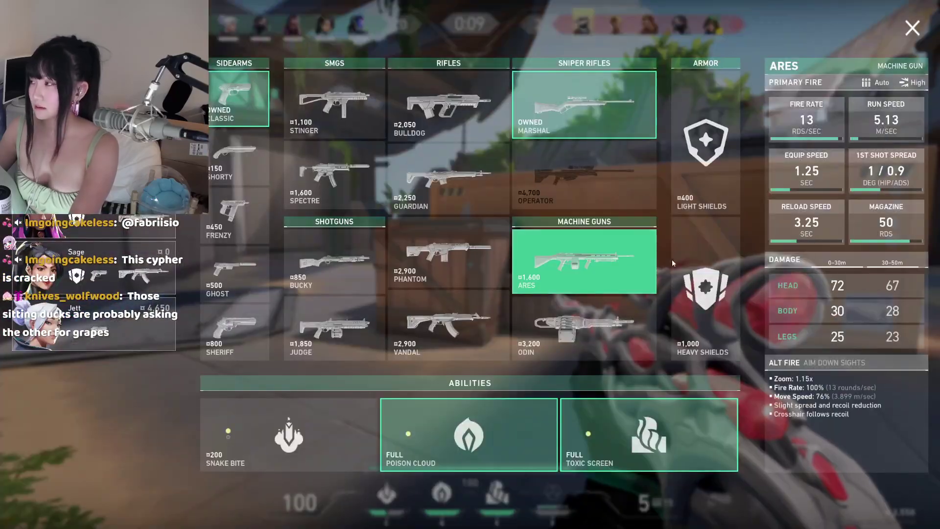
{"action": "left_click", "coordinate": [448, 326]}
{"action": "left_click", "coordinate": [289, 434]}
{"action": "key", "text": "b"}
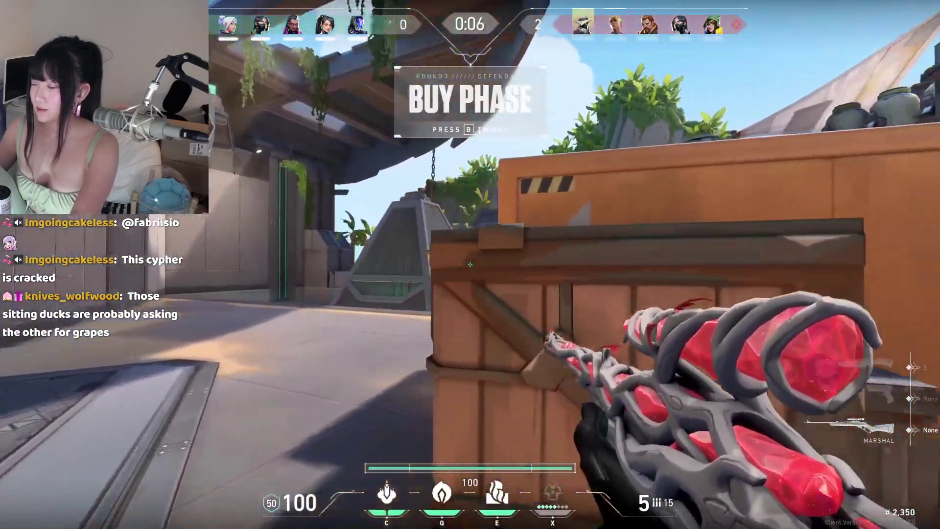
Move toward the mid structure and scope in with the Marshal to watch mid.
{"action": "right_click", "coordinate": [470, 265]}
{"action": "right_click", "coordinate": [470, 265]}
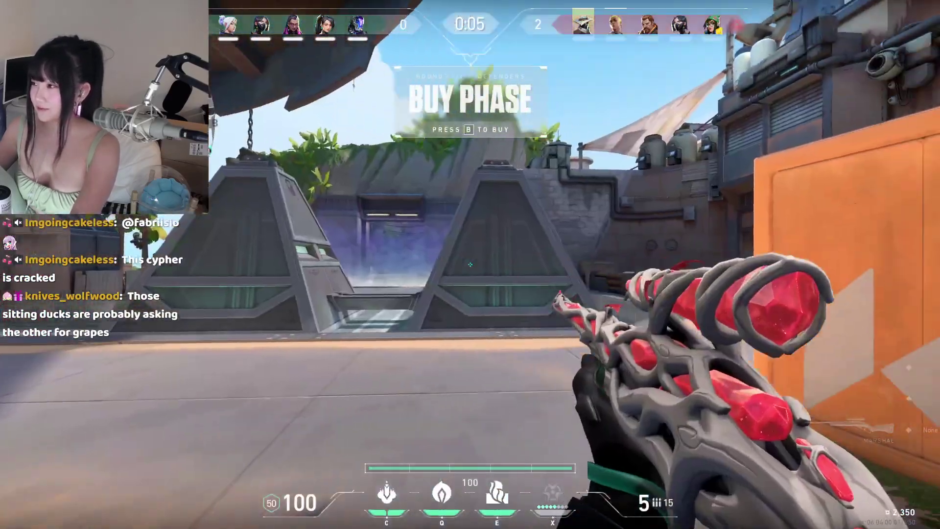
{"action": "key", "text": "w"}
{"action": "right_click", "coordinate": [470, 265]}
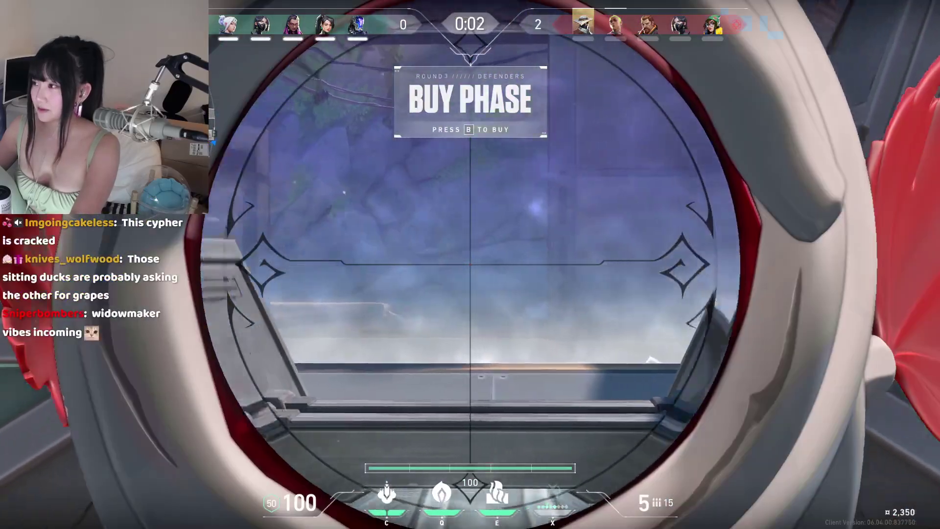
{"action": "right_click", "coordinate": [470, 264]}
{"action": "right_click", "coordinate": [470, 264]}
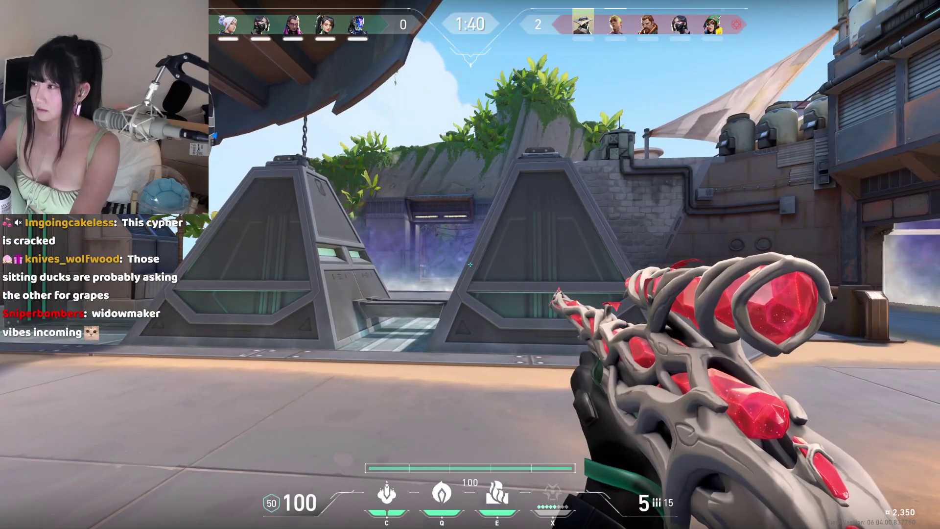
{"action": "right_click", "coordinate": [470, 265]}
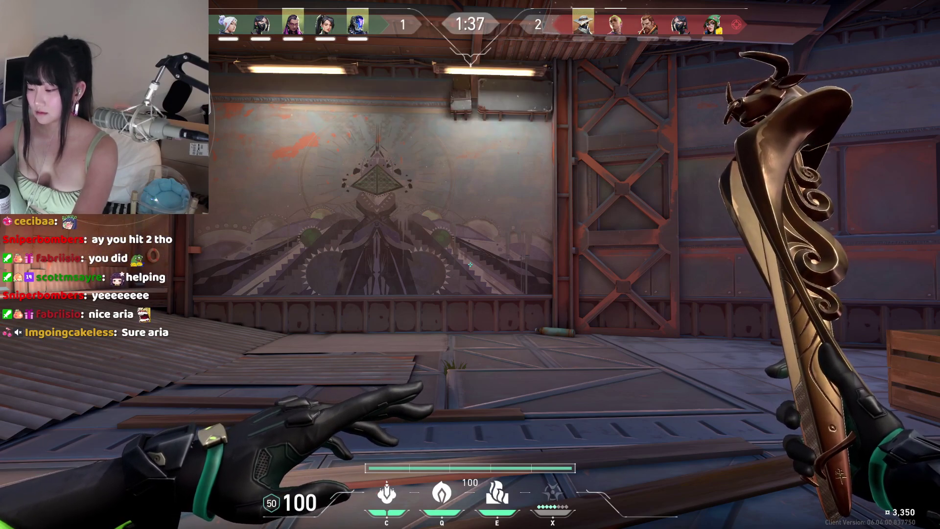
Switch to the Guardian, aim down sights, and fire at the enemy through the opening.
{"action": "key", "text": "Tab"}
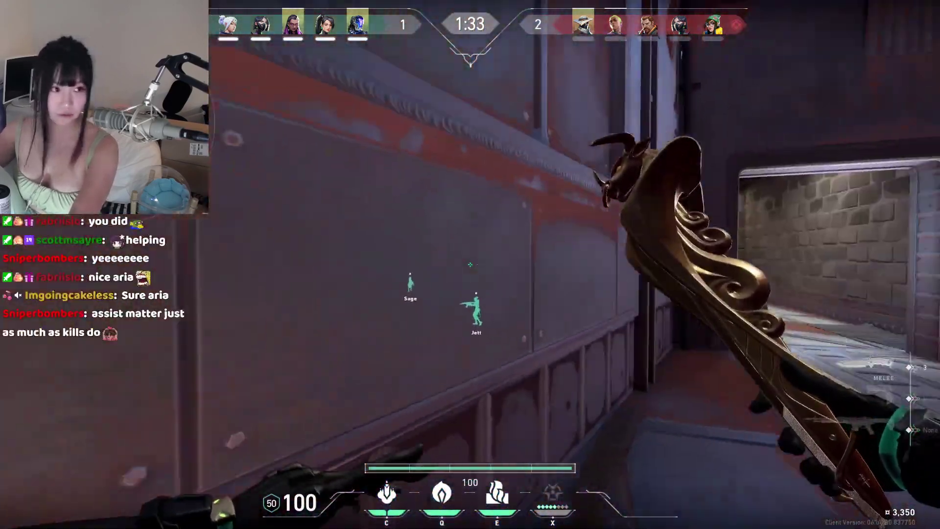
{"action": "key", "text": "1"}
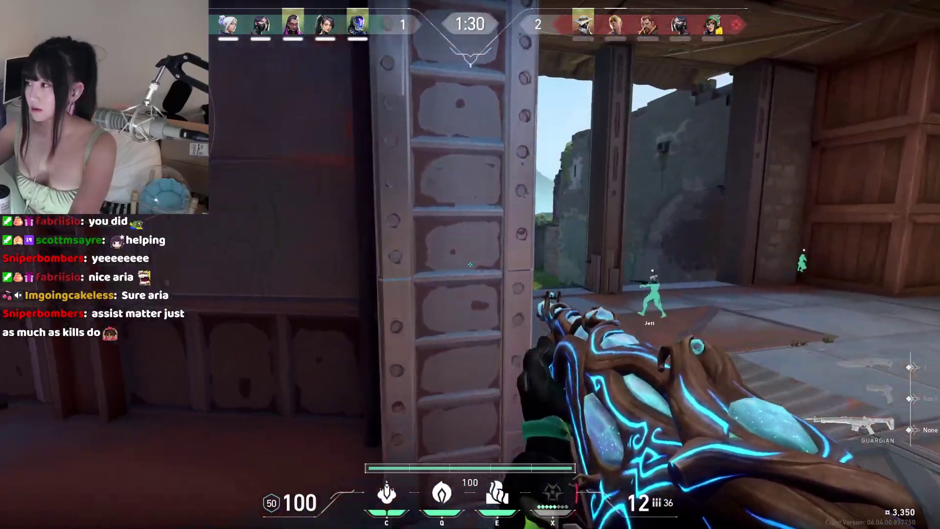
{"action": "right_click", "coordinate": [470, 265]}
{"action": "left_click", "coordinate": [470, 264]}
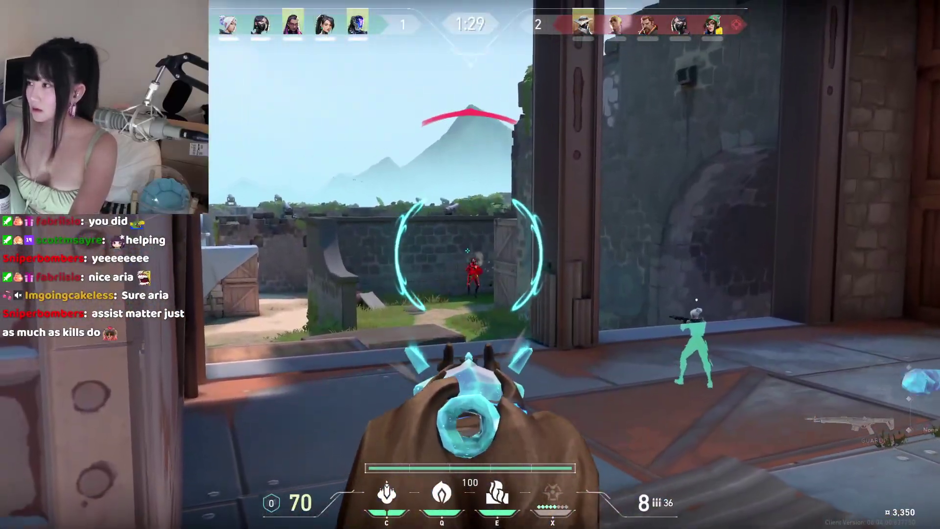
{"action": "left_click", "coordinate": [470, 265]}
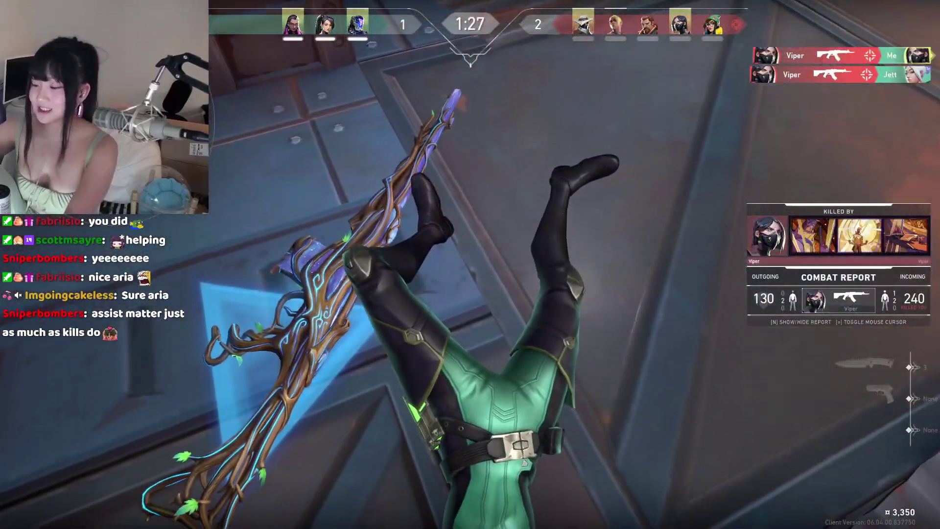
Send a team chat message, then toggle the scoreboard while spectating.
{"action": "key", "text": "Return"}
{"action": "type", "text": "vviper"}
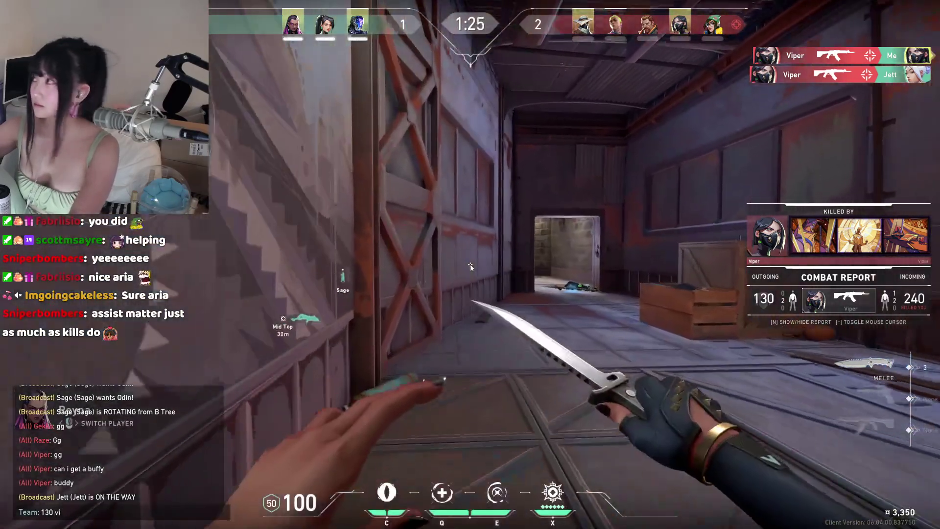
{"action": "key", "text": "Return"}
{"action": "key", "text": "Tab"}
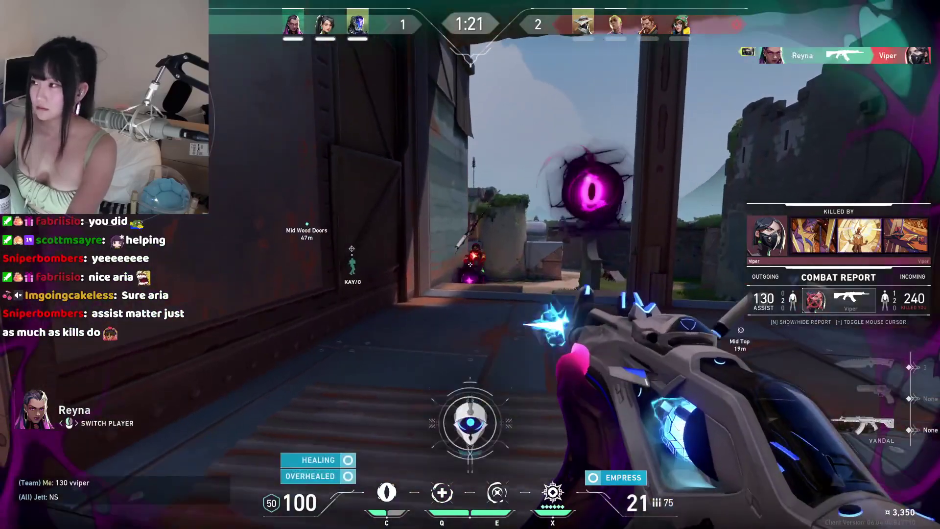
{"action": "key", "text": "Tab"}
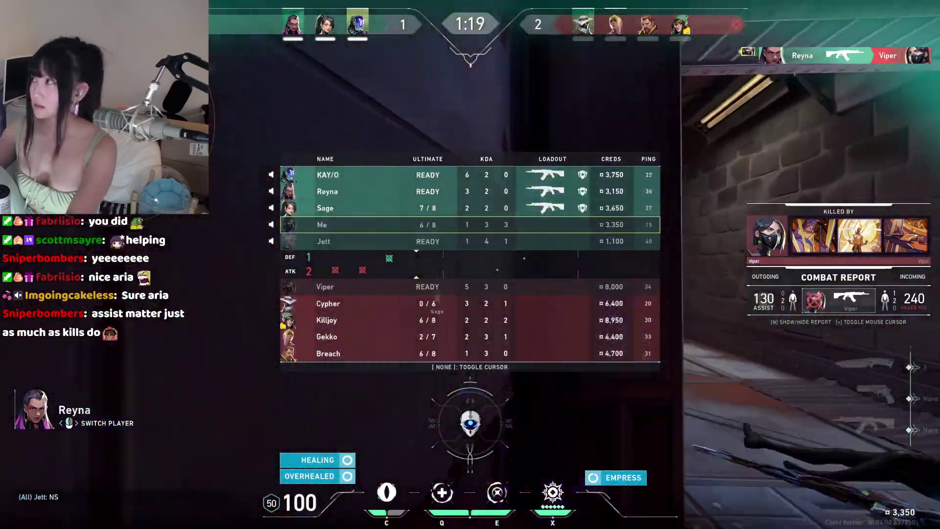
{"action": "key", "text": "Tab"}
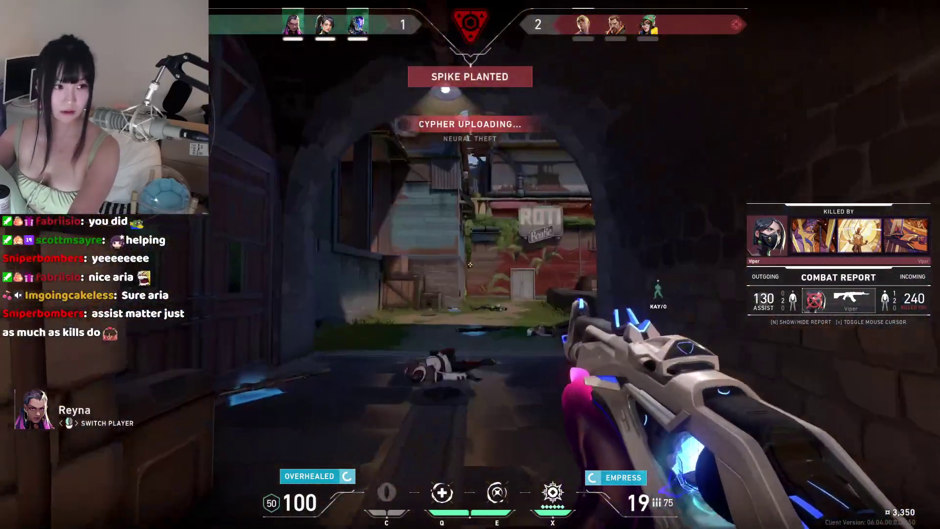
Keep checking the scoreboard while Reyna falls and the round is lost 1–3.
{"action": "key", "text": "Tab"}
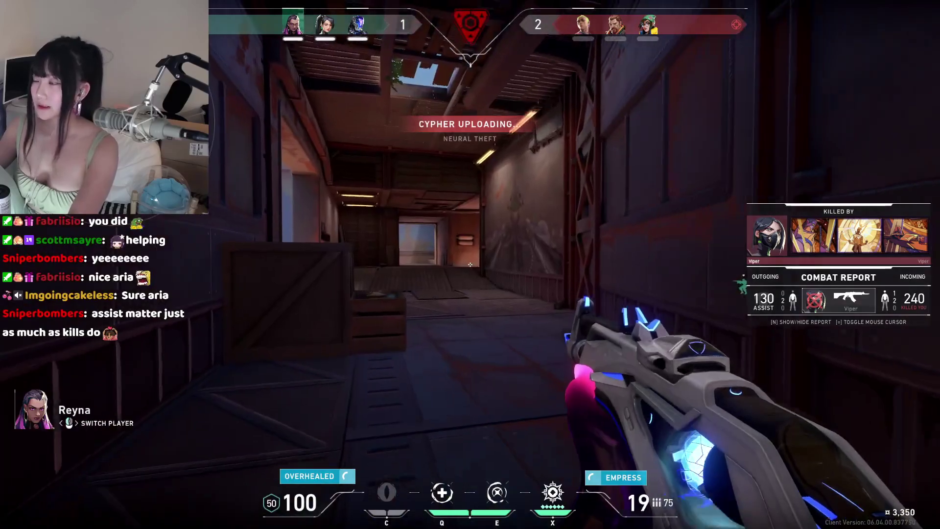
{"action": "key", "text": "Tab"}
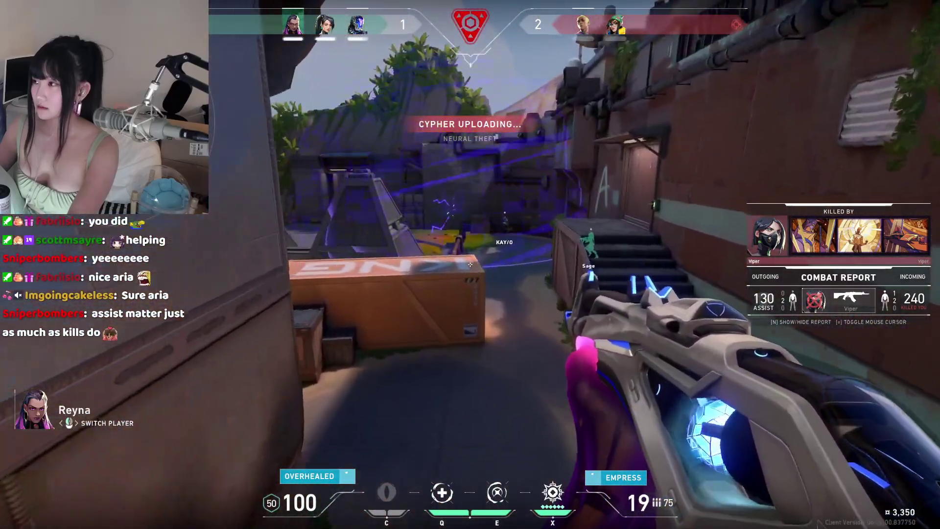
{"action": "key", "text": "Tab"}
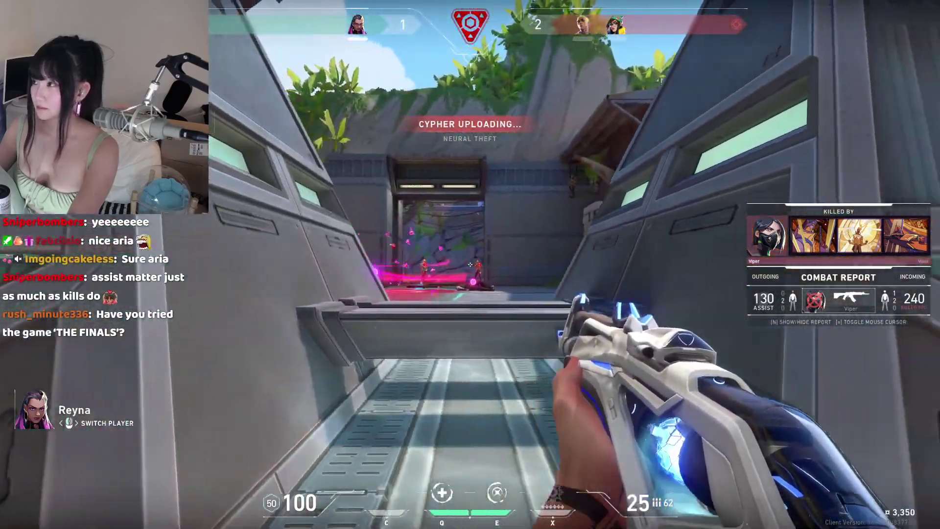
{"action": "key", "text": "Tab"}
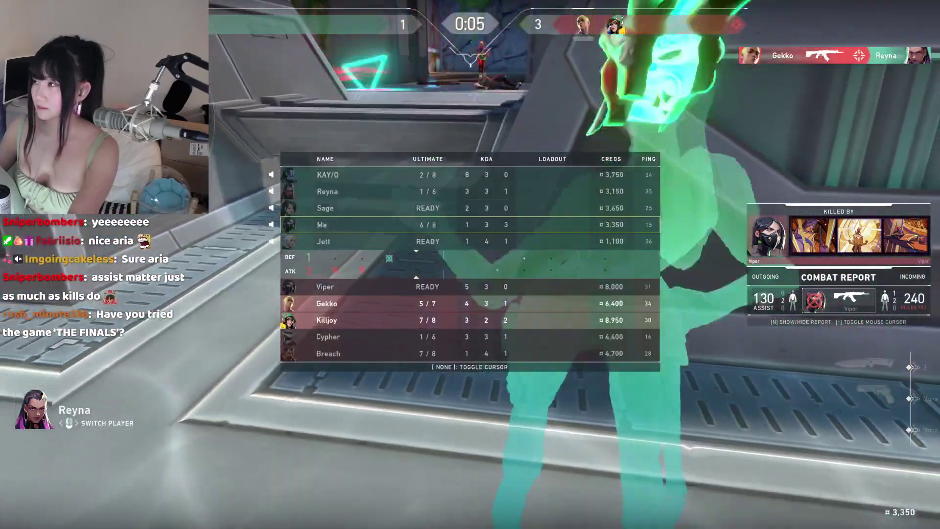
{"action": "key", "text": "Tab"}
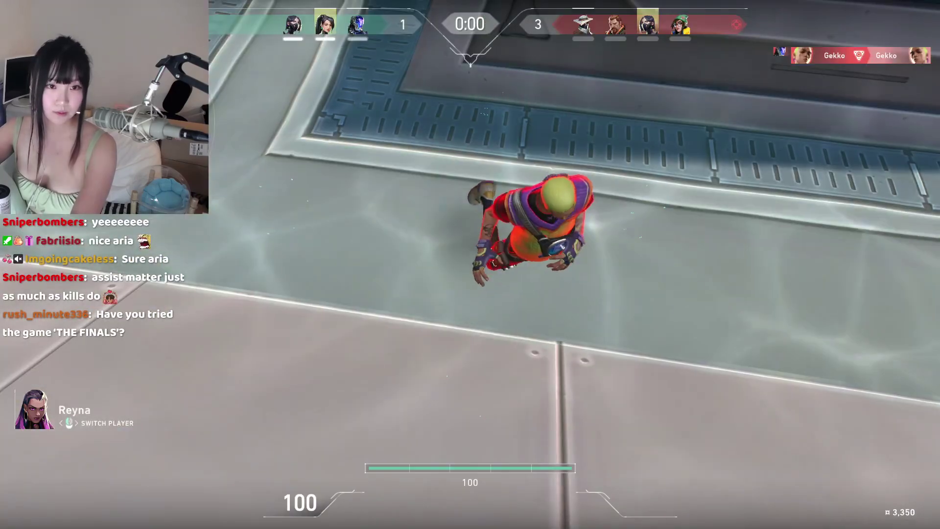
Check the weapon shop, then advance through the archway swapping between pistol and knife.
{"action": "key", "text": "b"}
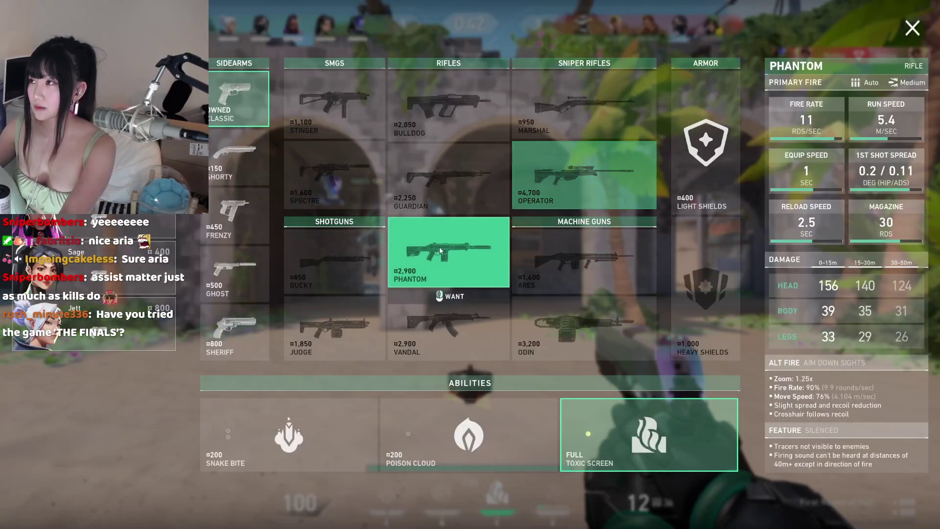
{"action": "key", "text": "b"}
{"action": "key", "text": "3"}
{"action": "key", "text": "w"}
{"action": "key", "text": "w"}
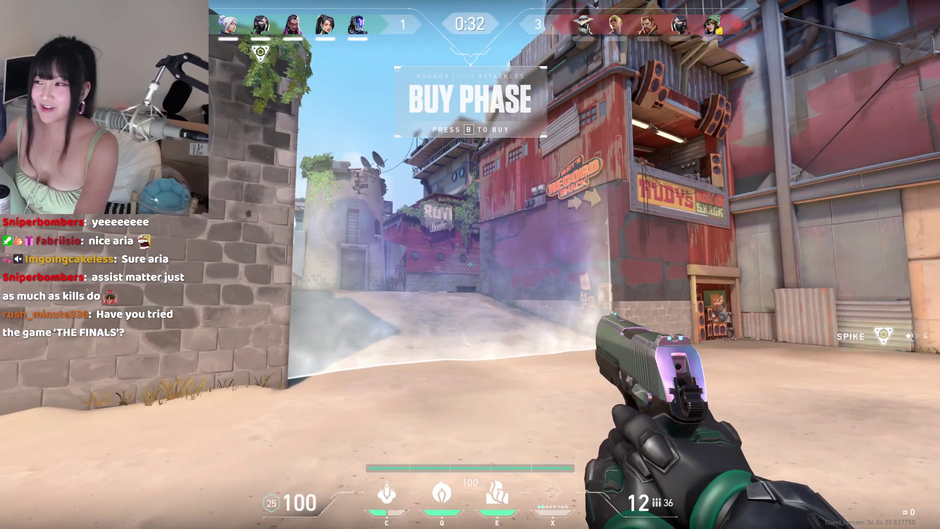
{"action": "key", "text": "3"}
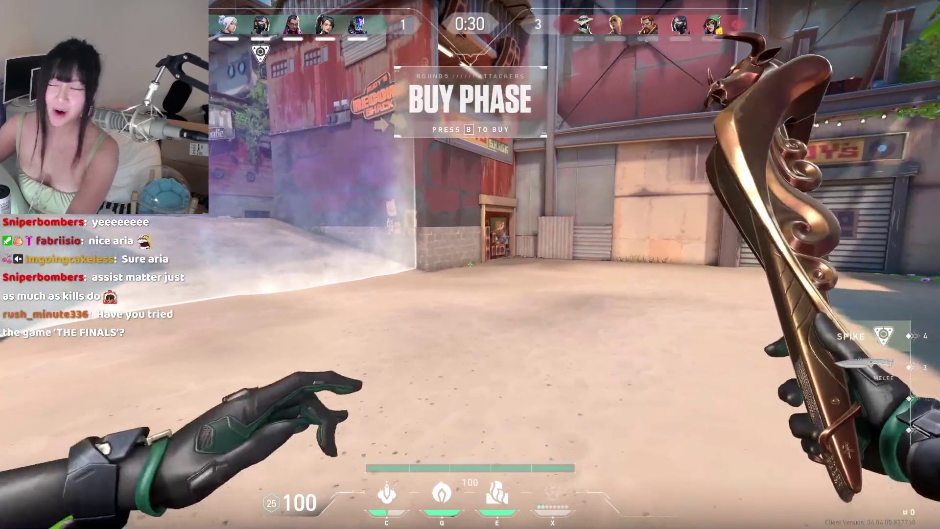
{"action": "key", "text": "2"}
{"action": "key", "text": "w"}
Move up the street past Rudy's shutter toward the chop shop.
{"action": "key", "text": "w"}
{"action": "key", "text": "3"}
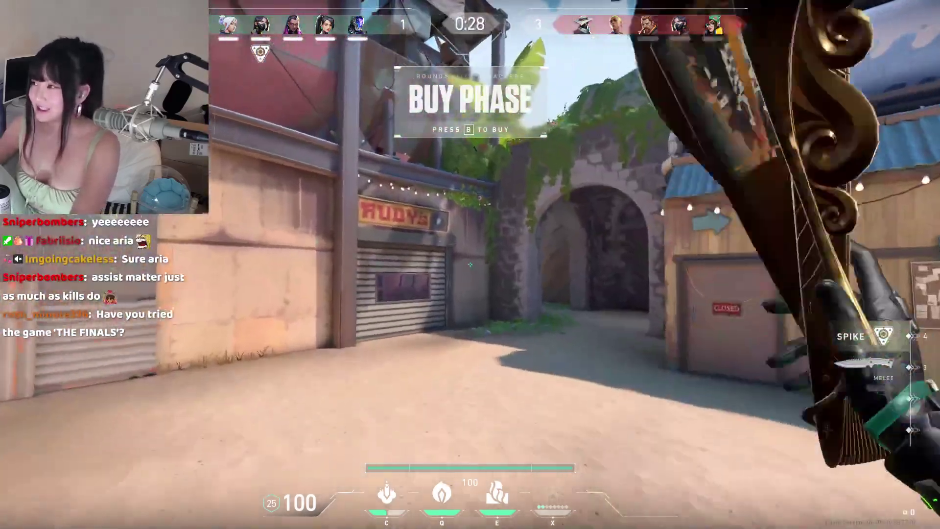
{"action": "key", "text": "2"}
{"action": "key", "text": "w"}
{"action": "key", "text": "3"}
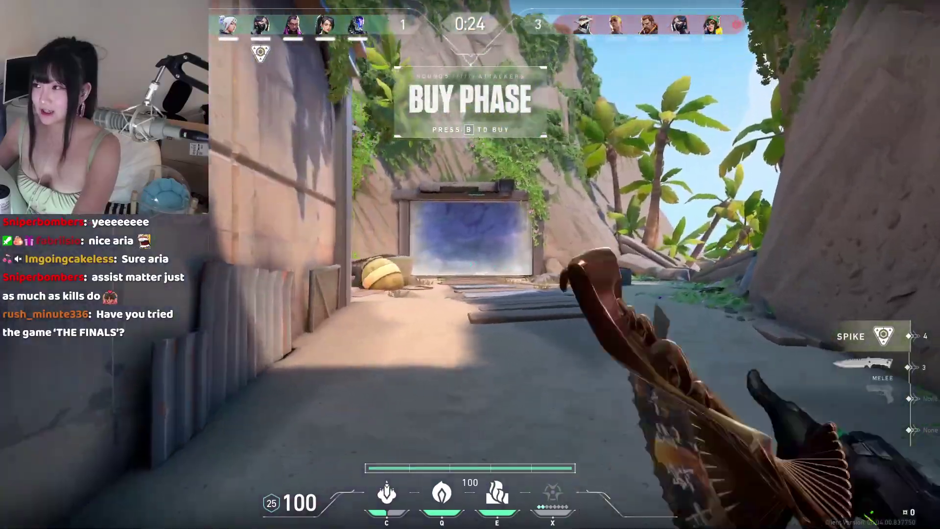
{"action": "key", "text": "w"}
{"action": "key", "text": "w"}
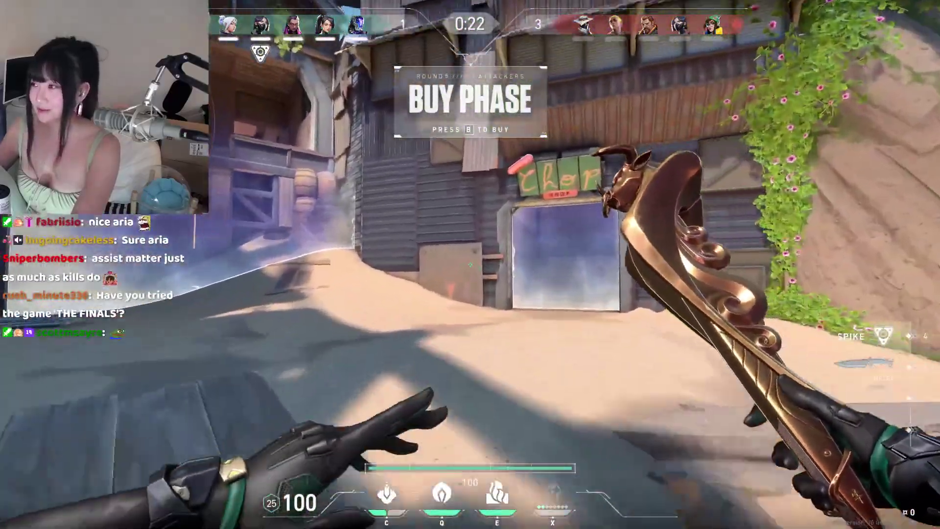
{"action": "key", "text": "2"}
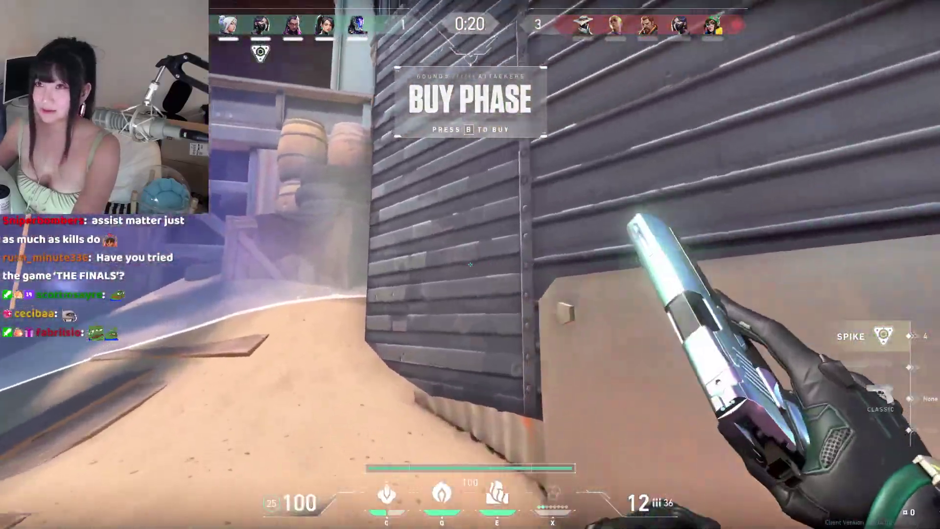
Ready the Toxic Screen, check the scoreboard, and throw a Snake Bite onto the site.
{"action": "key", "text": "e"}
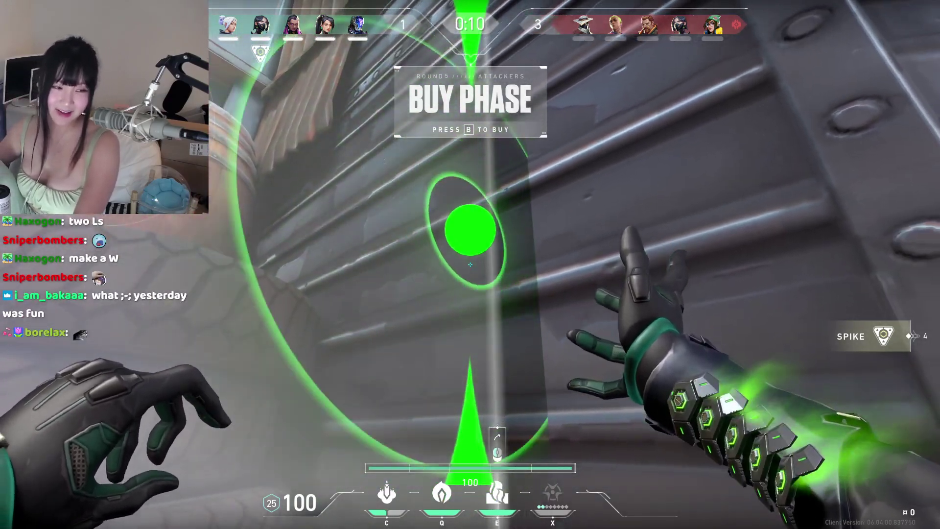
{"action": "key", "text": "Tab"}
{"action": "key", "text": "Tab"}
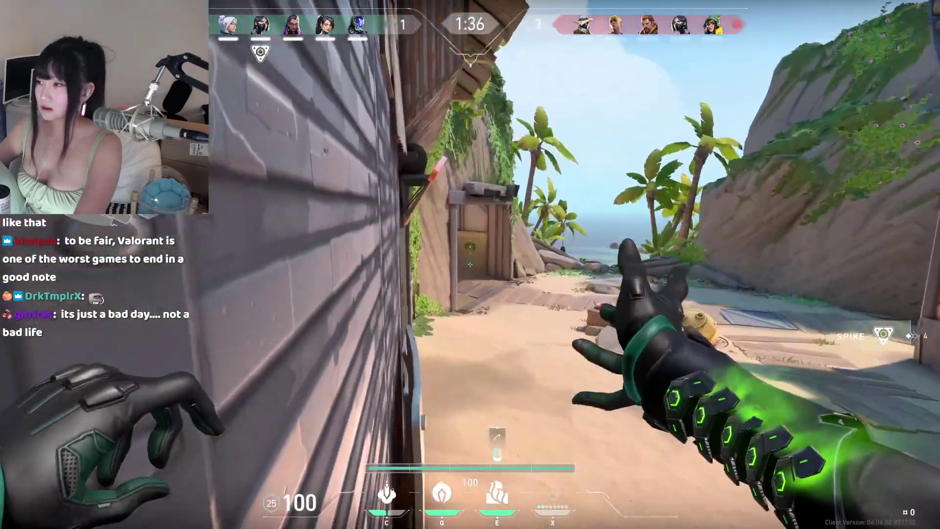
{"action": "key", "text": "2"}
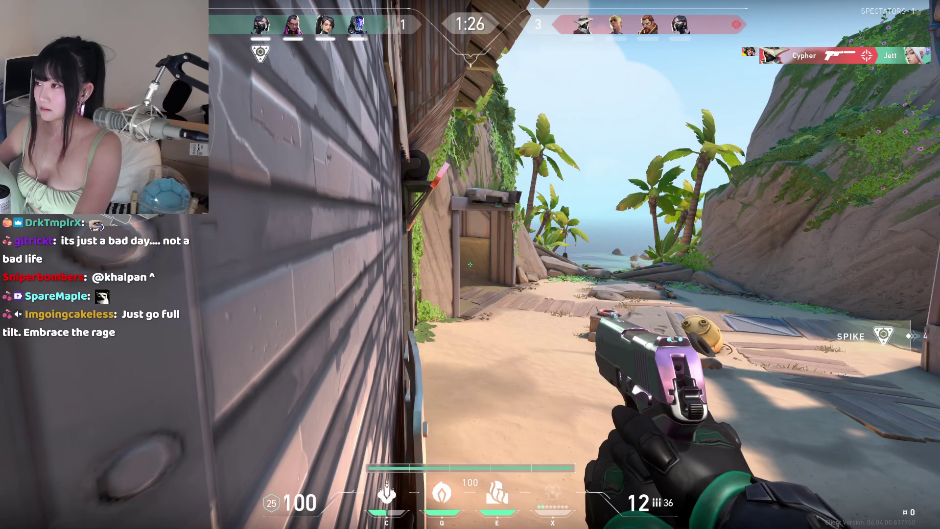
{"action": "key", "text": "c"}
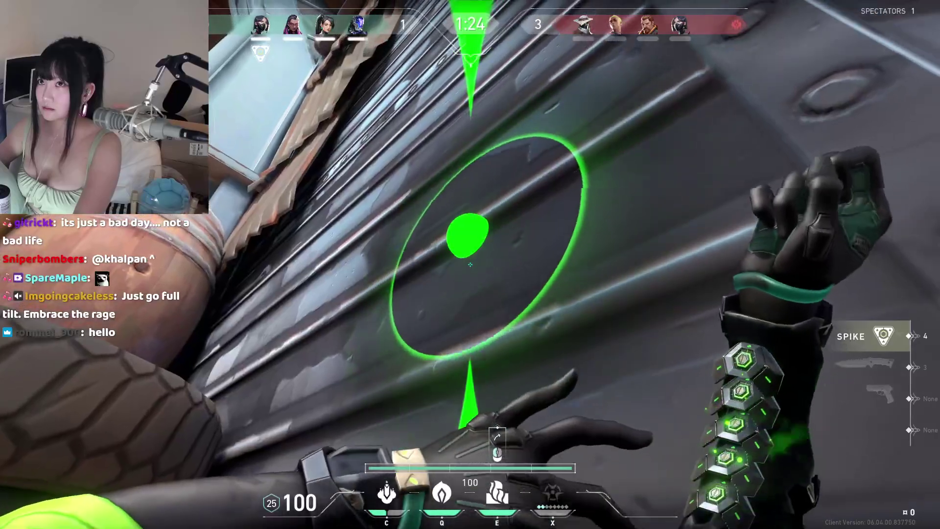
{"action": "left_click", "coordinate": [470, 265]}
Push through the hallway to the pyramid, plant the spike, and draw the pistol.
{"action": "key", "text": "3"}
{"action": "key", "text": "w"}
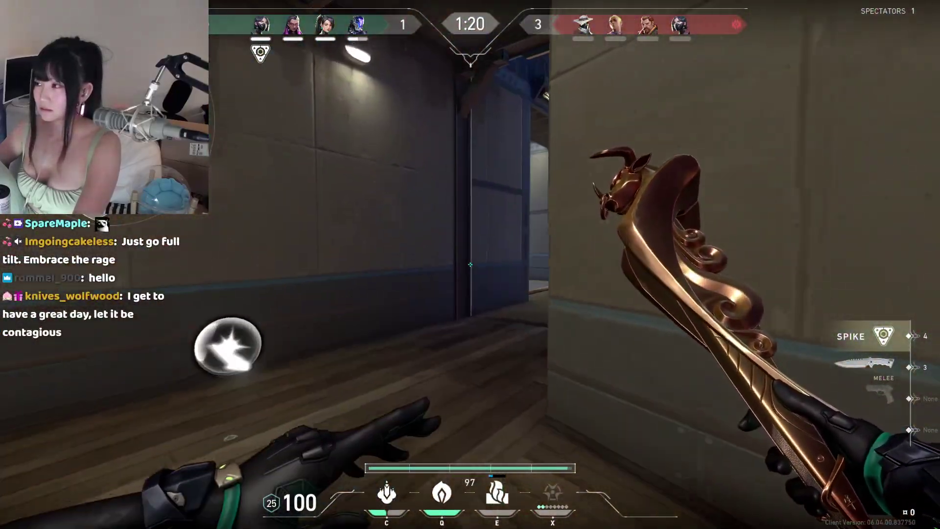
{"action": "key", "text": "w"}
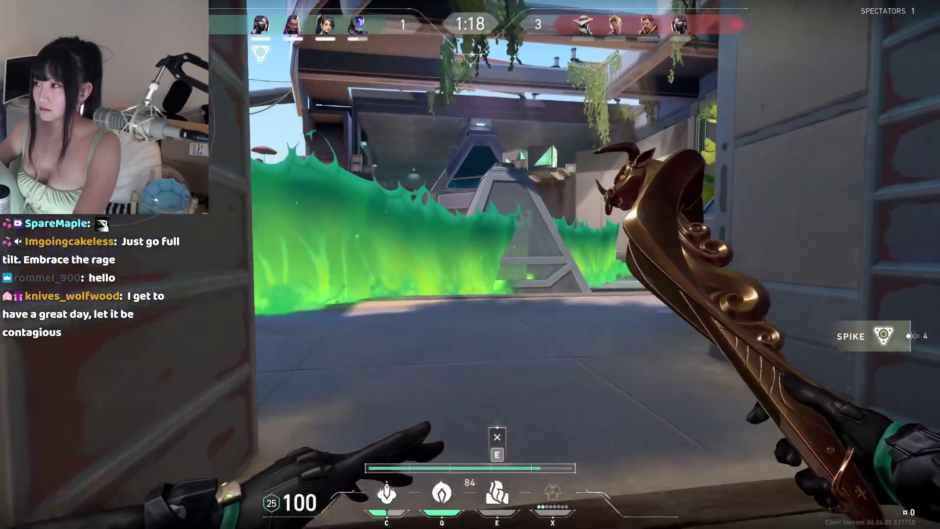
{"action": "key", "text": "w"}
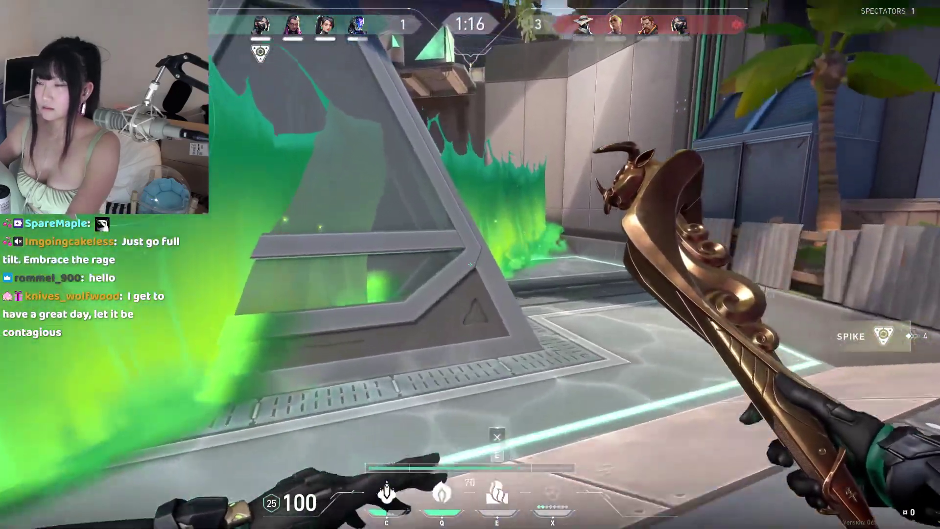
{"action": "key", "text": "4"}
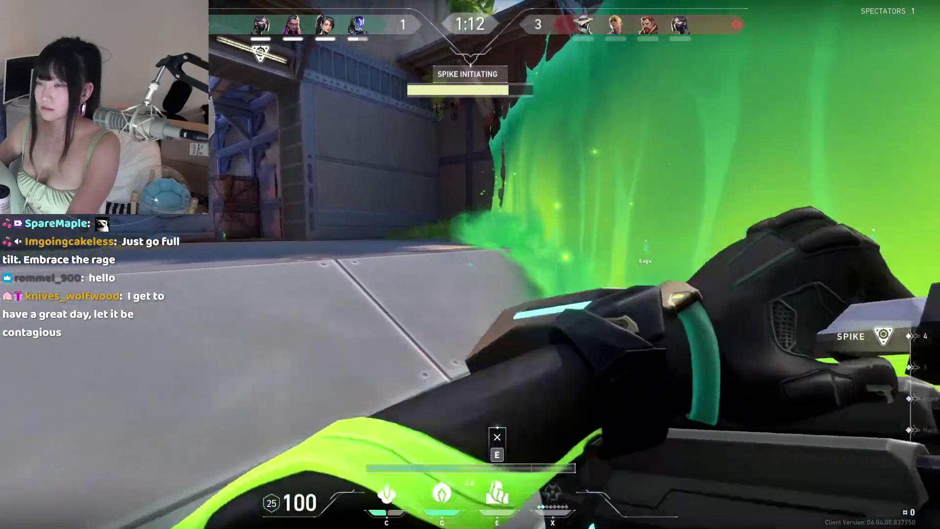
{"action": "key", "text": "2"}
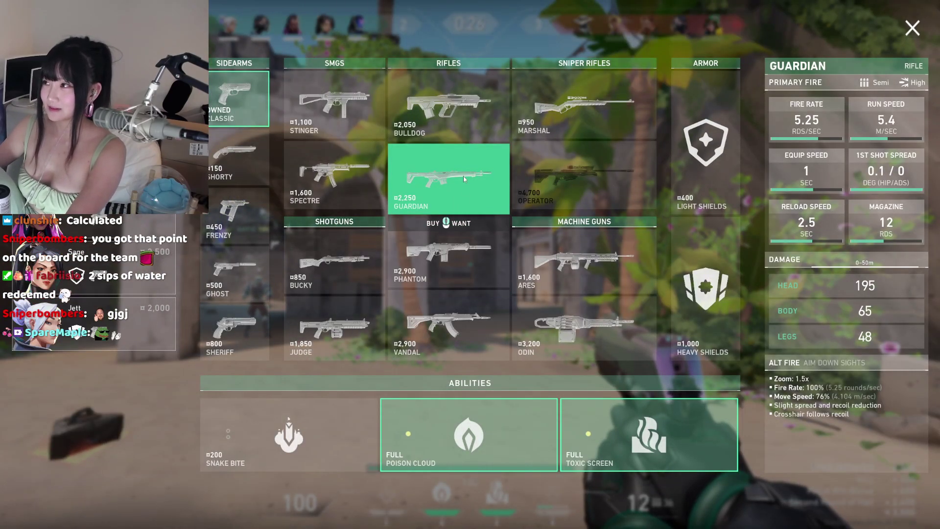
Buy the Guardian rifle and heavy shields, then check the scoreboard.
{"action": "left_click", "coordinate": [463, 175]}
{"action": "left_click", "coordinate": [705, 286]}
{"action": "key", "text": "b"}
{"action": "key", "text": "3"}
{"action": "key", "text": "Tab"}
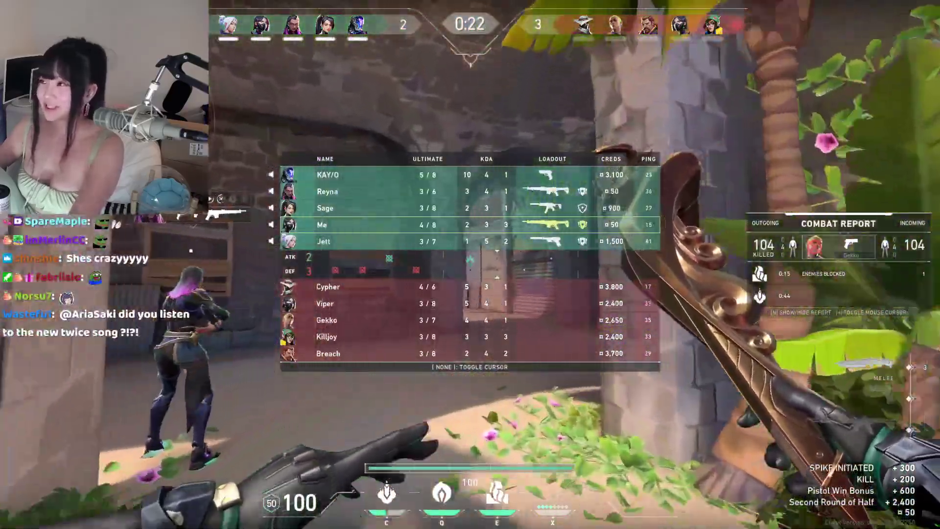
{"action": "key", "text": "Tab"}
Walk out through the archway, switching between the Guardian and the knife.
{"action": "key", "text": "1"}
{"action": "key", "text": "w"}
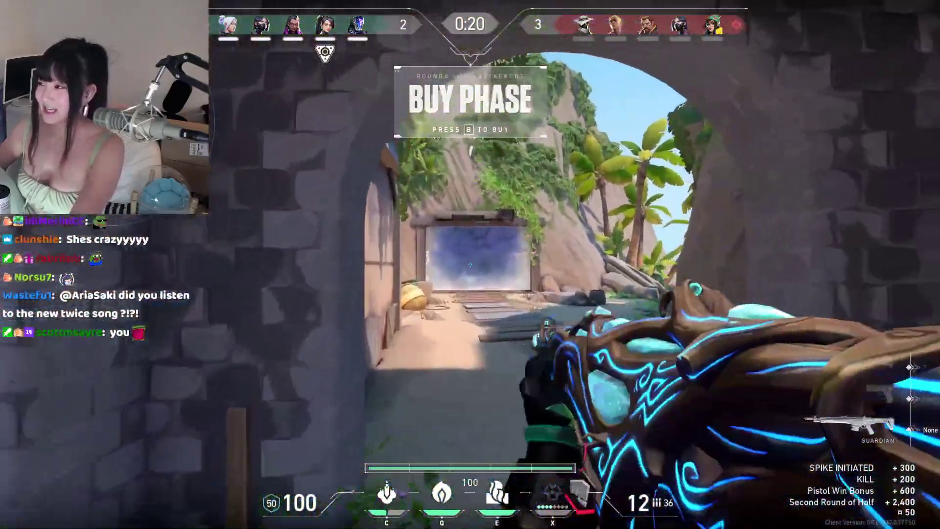
{"action": "key", "text": "3"}
{"action": "key", "text": "1"}
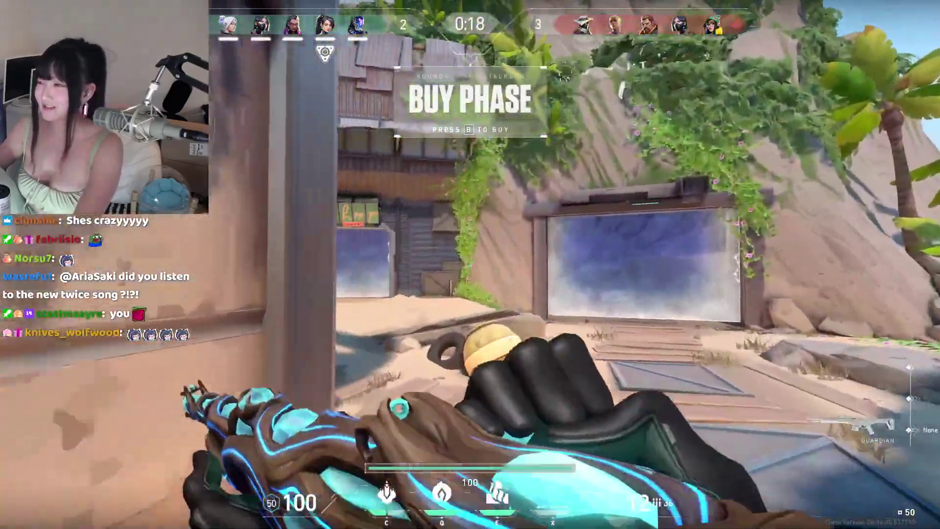
{"action": "key", "text": "w"}
{"action": "key", "text": "3"}
{"action": "key", "text": "w"}
{"action": "key", "text": "w"}
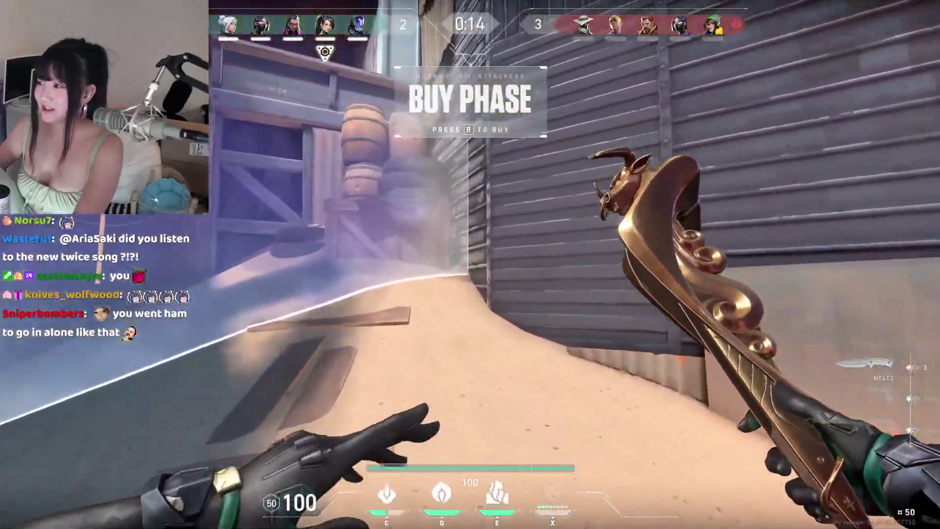
{"action": "key", "text": "1"}
Ready the Toxic Screen and move toward the wall by the tires.
{"action": "key", "text": "e"}
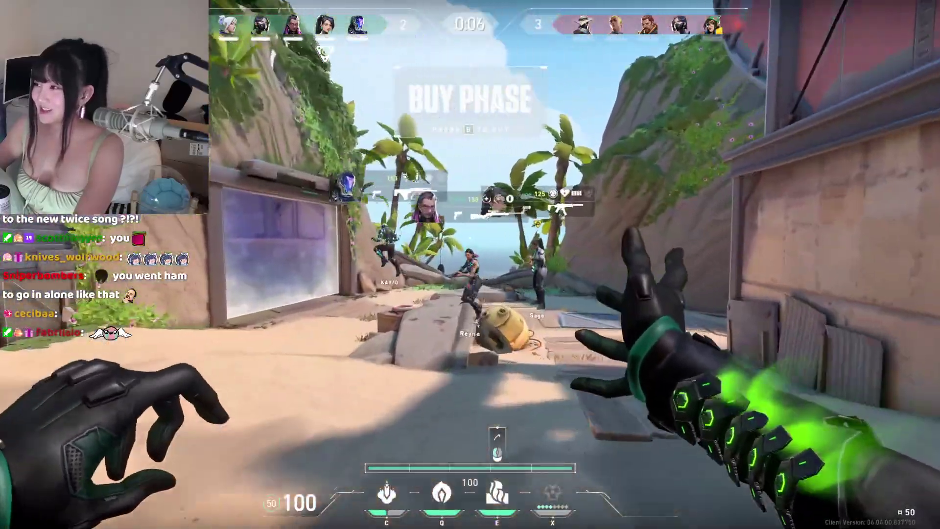
{"action": "key", "text": "w"}
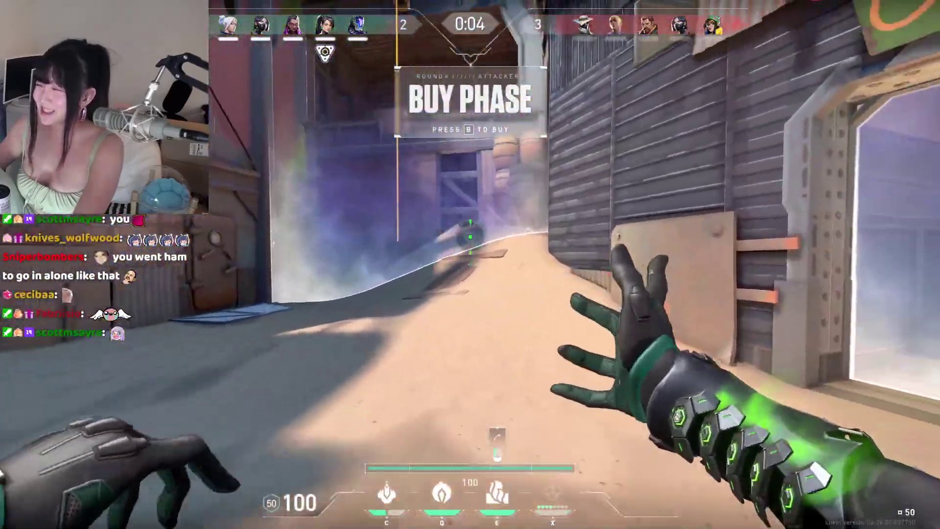
{"action": "key", "text": "w"}
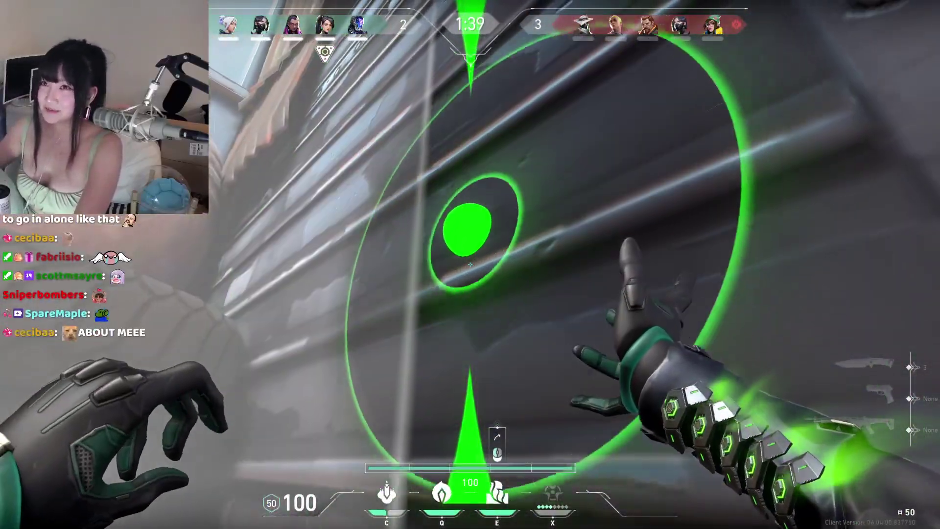
Deploy the Toxic Screen, advance toward it, and throw a Snake Bite.
{"action": "left_click", "coordinate": [470, 265]}
{"action": "key", "text": "w"}
{"action": "key", "text": "w"}
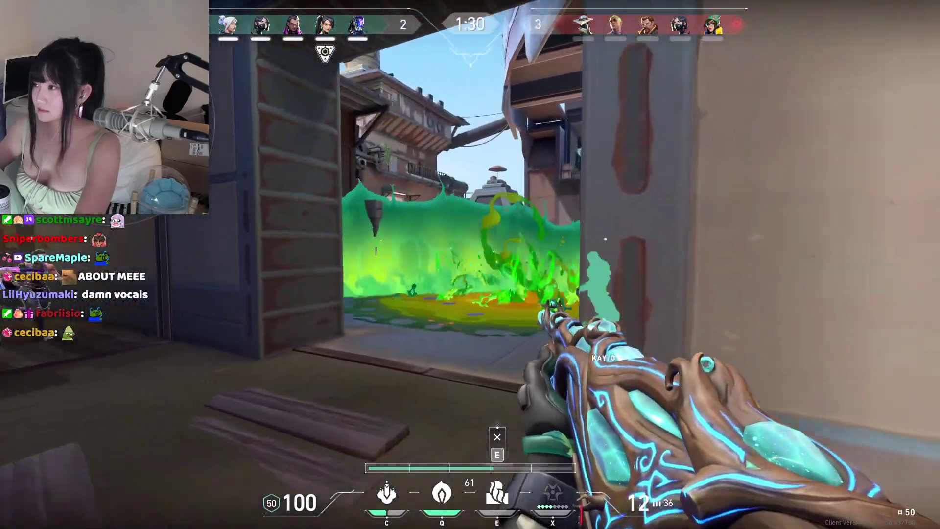
{"action": "key", "text": "w"}
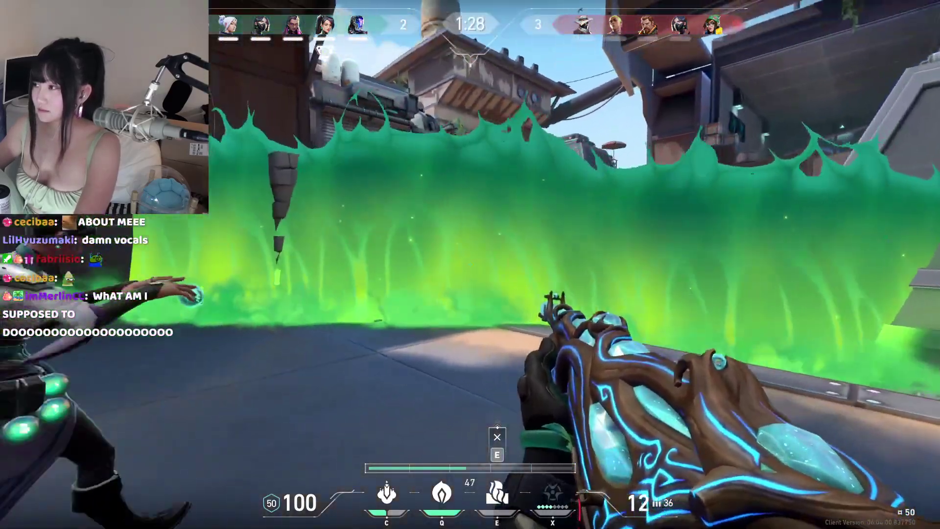
{"action": "key", "text": "c"}
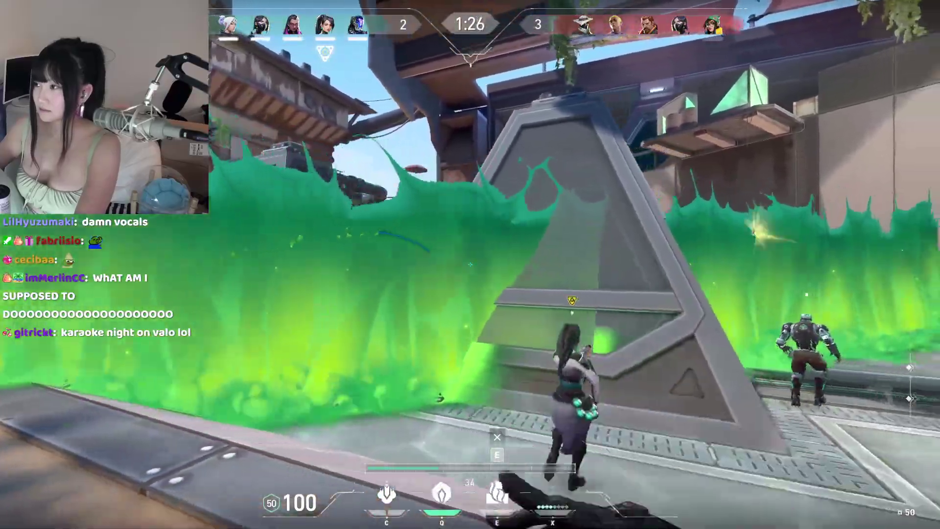
Raise a toxic gas wall across the site and fight the retake until eliminated.
{"action": "key", "text": "w"}
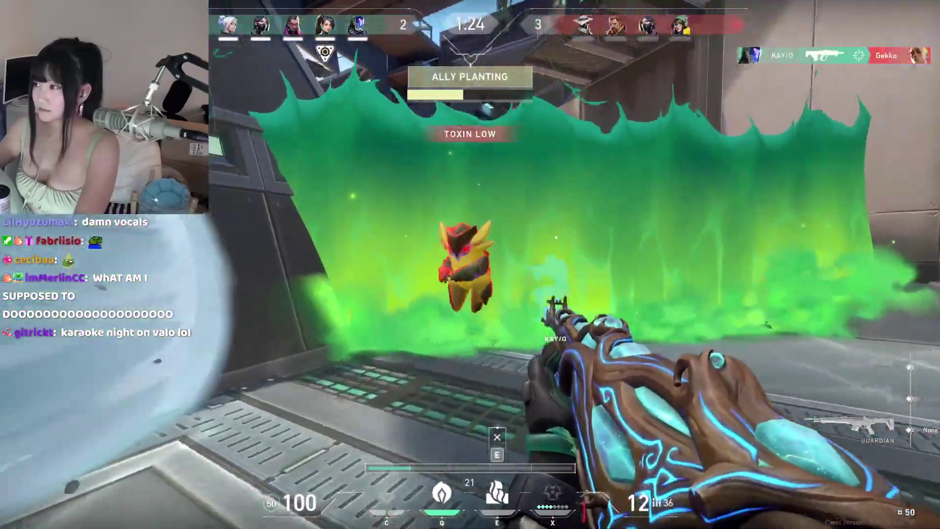
{"action": "key", "text": "w"}
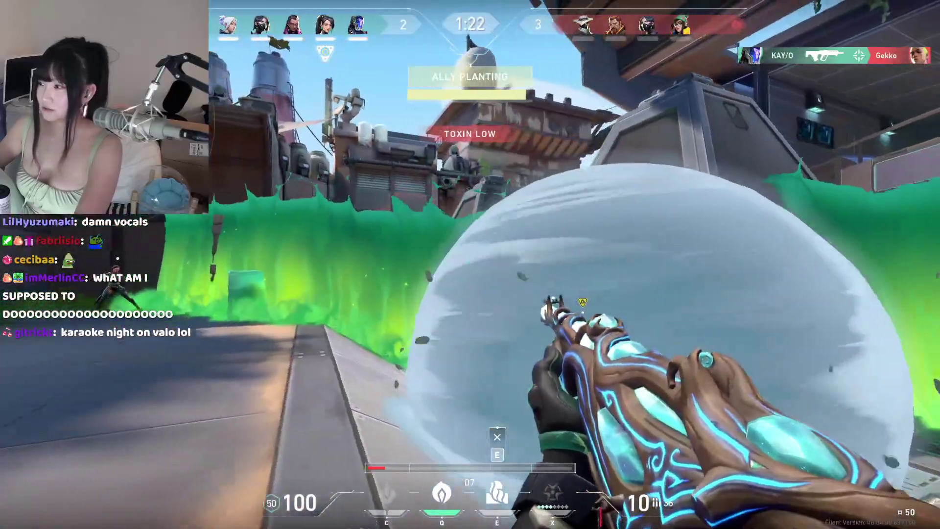
{"action": "key", "text": "e"}
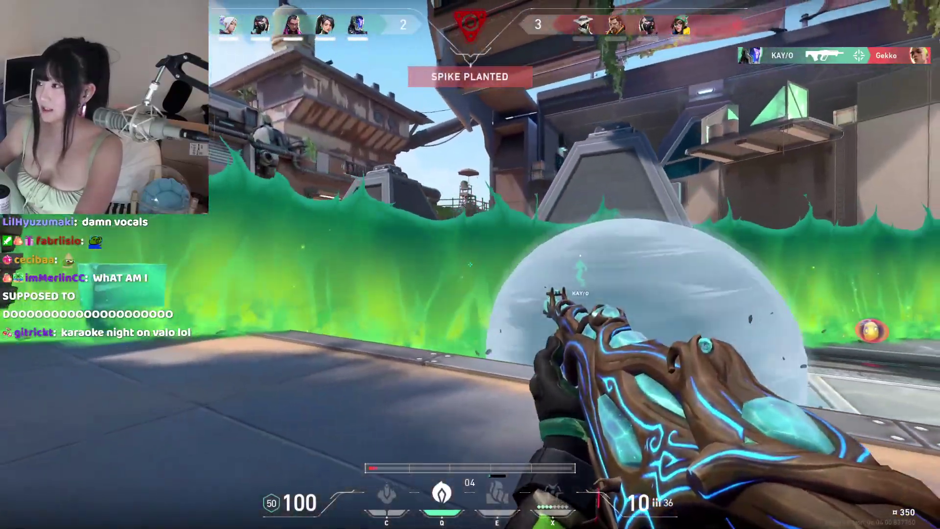
{"action": "key", "text": "w"}
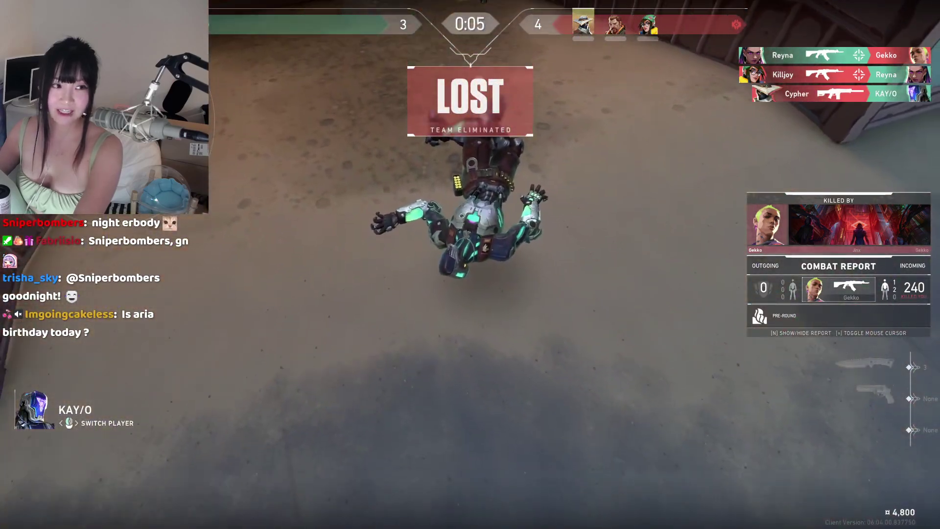
Buy heavy shields and a Snake Bite charge, checking the scoreboard before and after.
{"action": "key", "text": "Tab"}
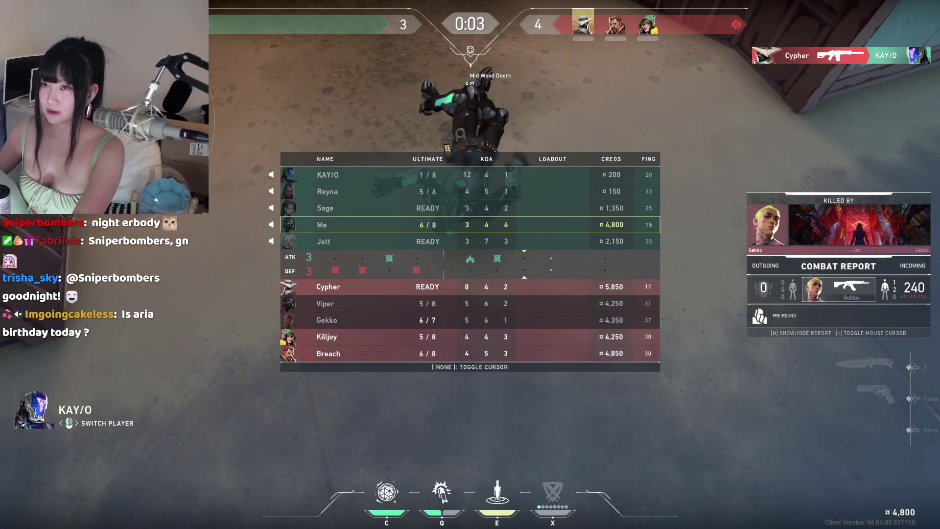
{"action": "key", "text": "Tab"}
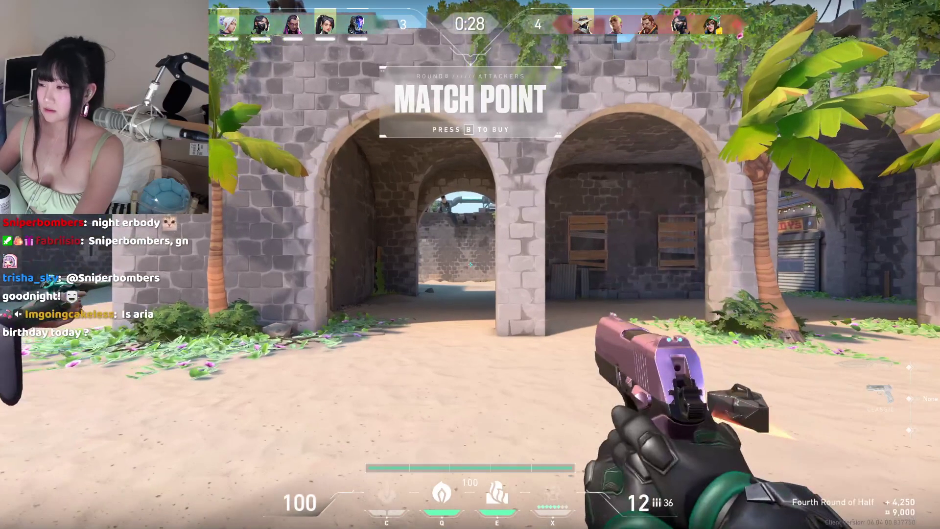
{"action": "key", "text": "b"}
{"action": "left_click", "coordinate": [445, 196]}
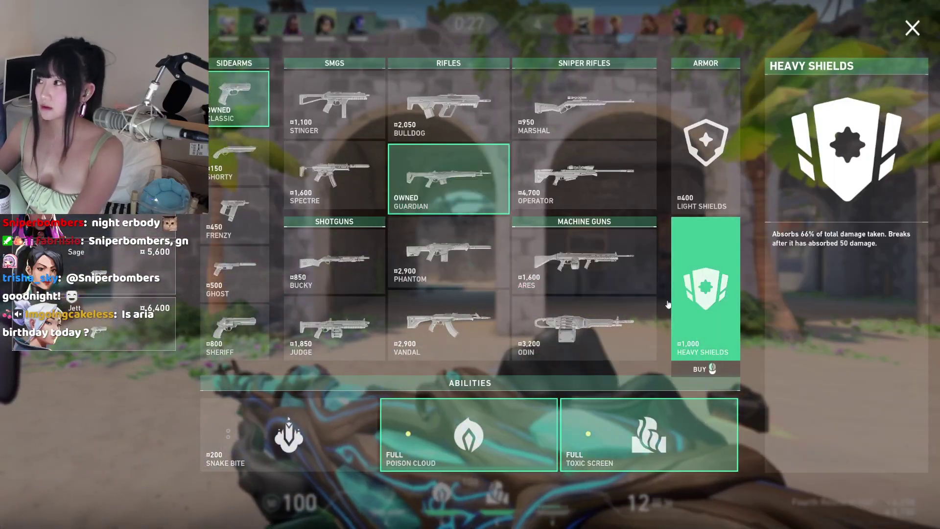
{"action": "left_click", "coordinate": [705, 286]}
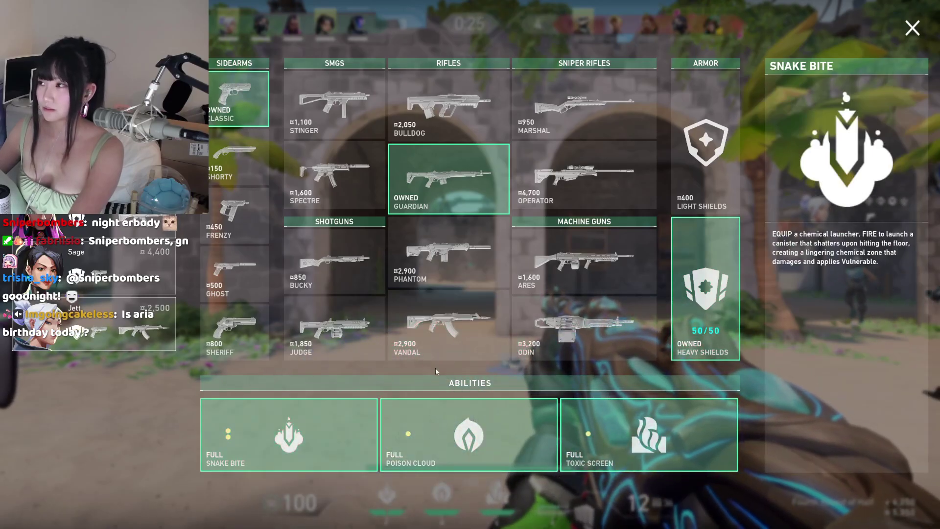
{"action": "key", "text": "b"}
{"action": "key", "text": "Tab"}
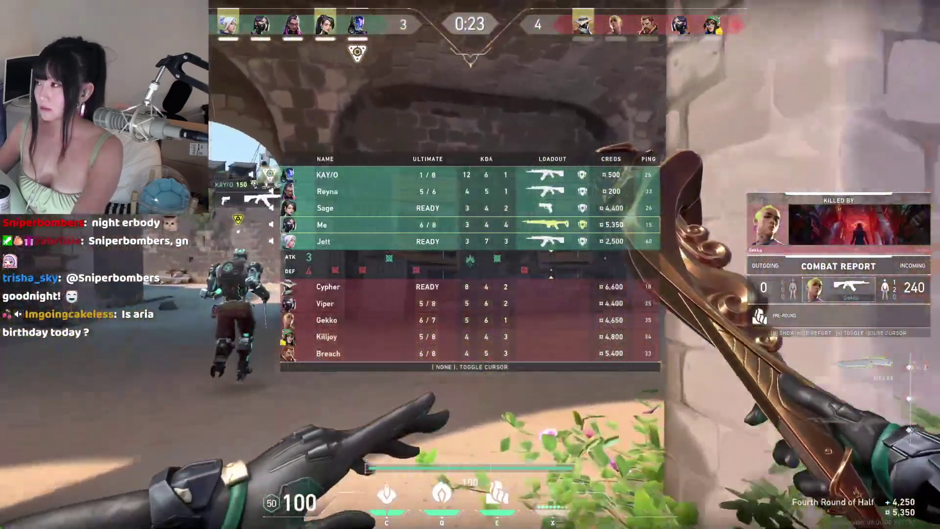
{"action": "key", "text": "Tab"}
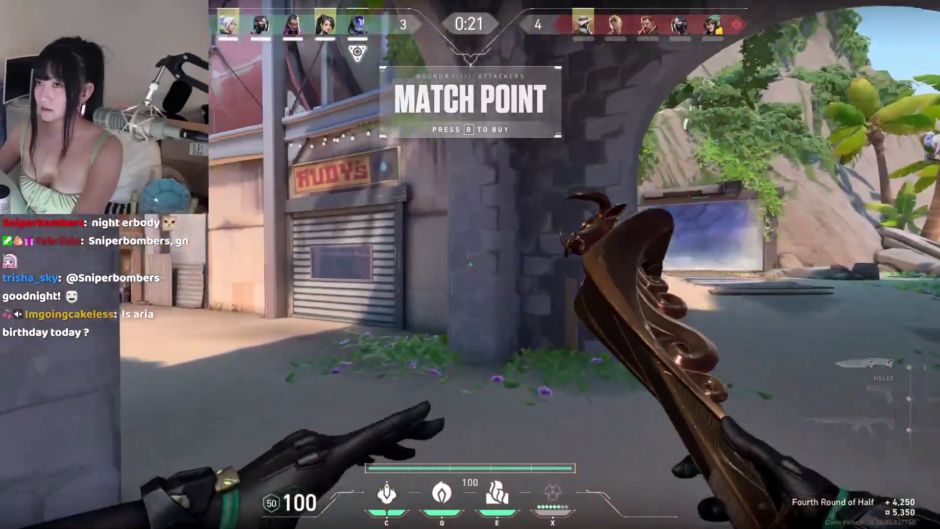
Push out through the smoke toward the tower with the rifle drawn.
{"action": "key", "text": "w"}
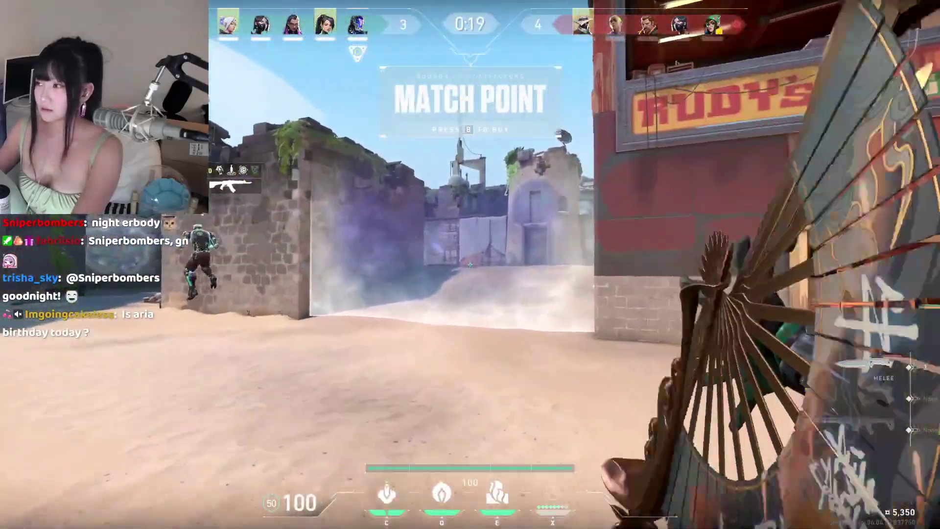
{"action": "key", "text": "1"}
{"action": "key", "text": "w"}
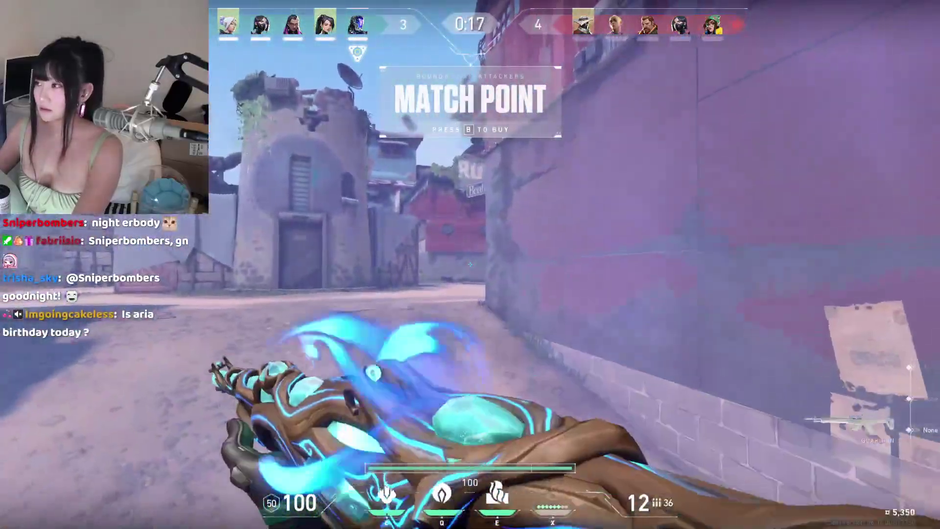
{"action": "key", "text": "w"}
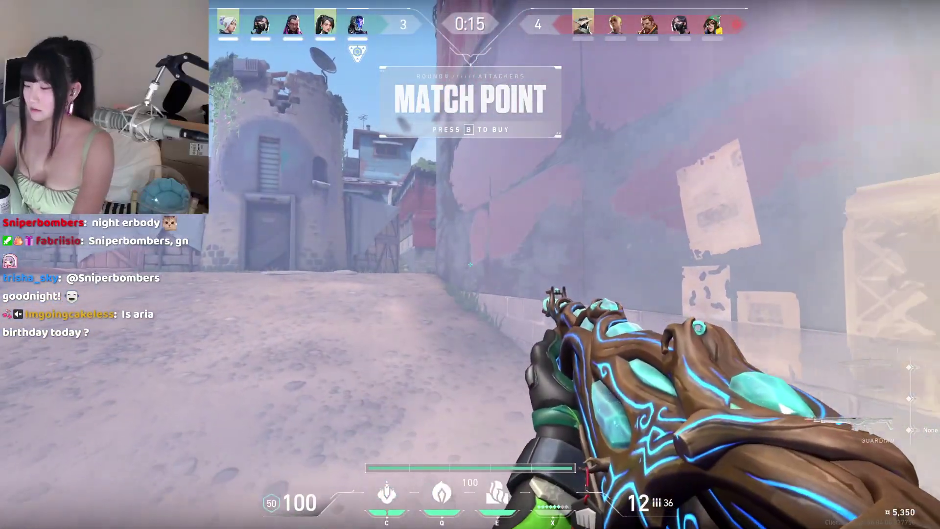
{"action": "key", "text": "w"}
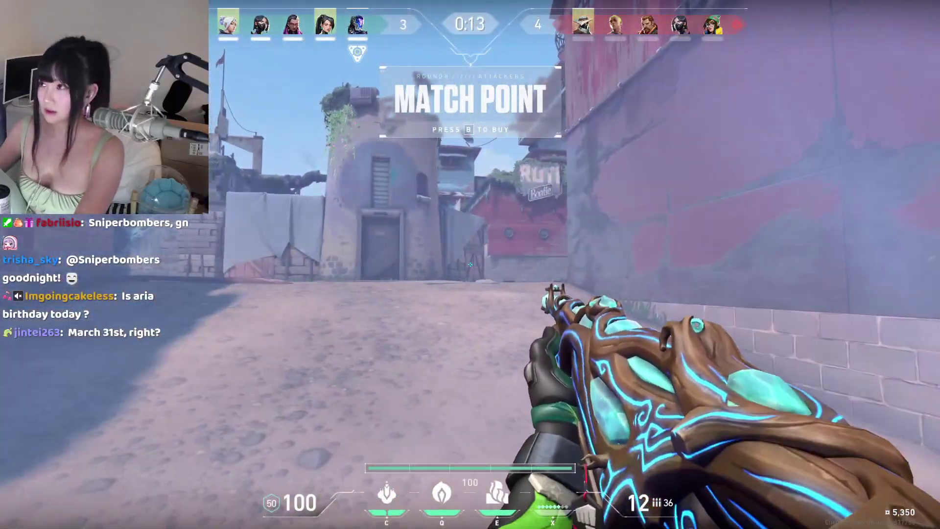
{"action": "key", "text": "Tab"}
{"action": "key", "text": "Tab"}
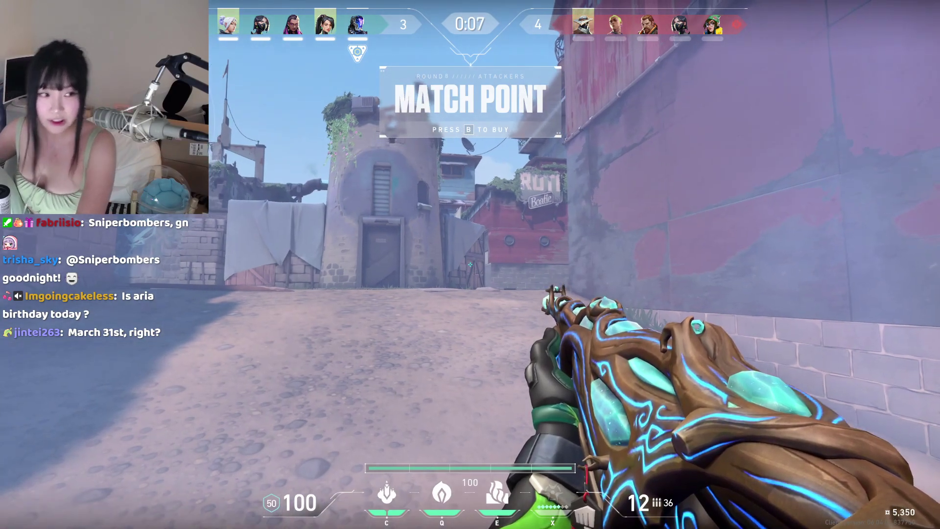
{"action": "key", "text": "w"}
{"action": "key", "text": "w"}
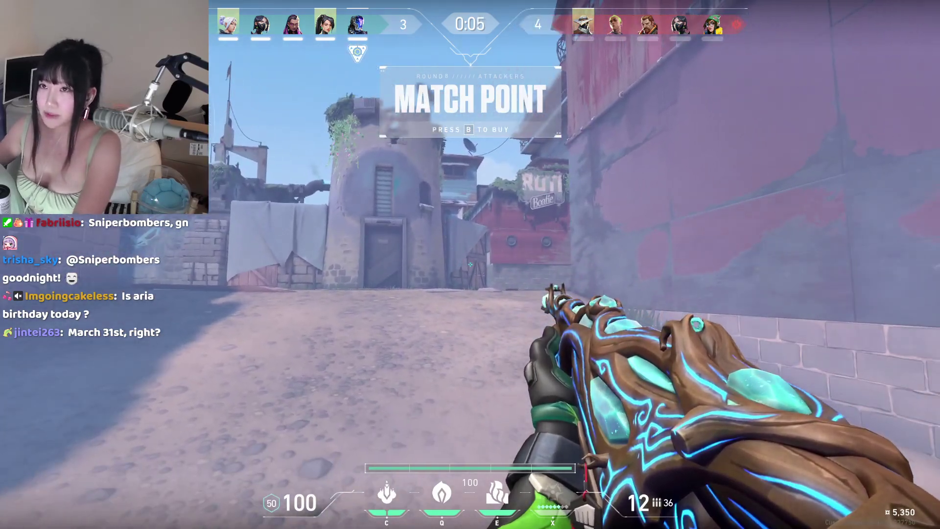
{"action": "key", "text": "w"}
{"action": "key", "text": "1"}
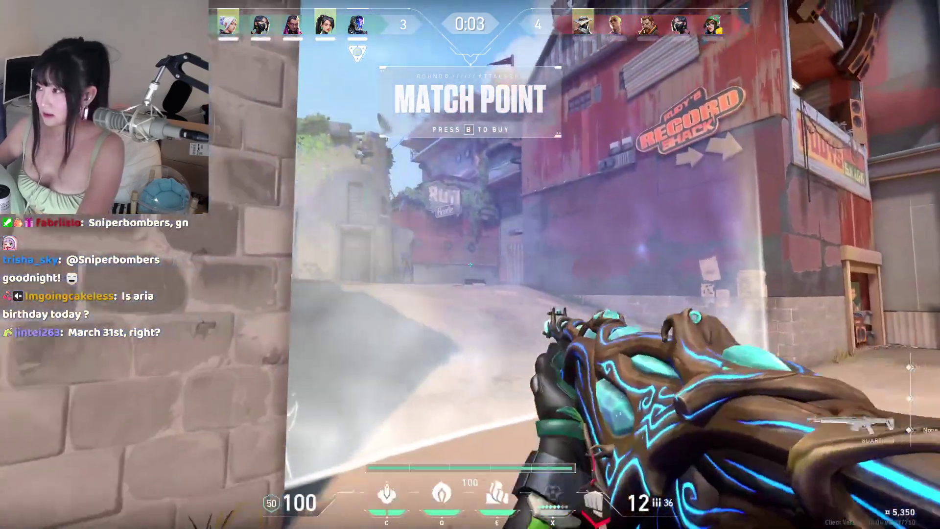
Circle past the tower, ready an ability, and advance behind the crate and stone wall.
{"action": "key", "text": "w"}
{"action": "key", "text": "w"}
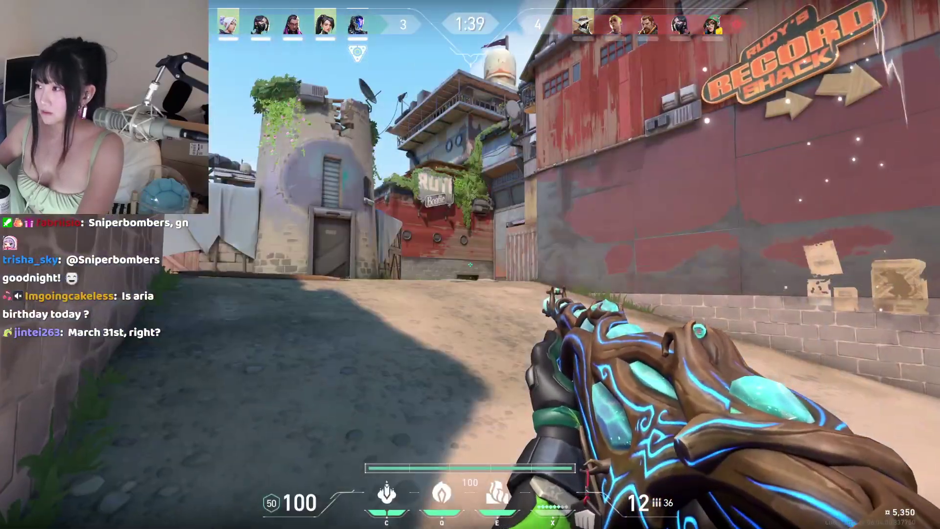
{"action": "key", "text": "w"}
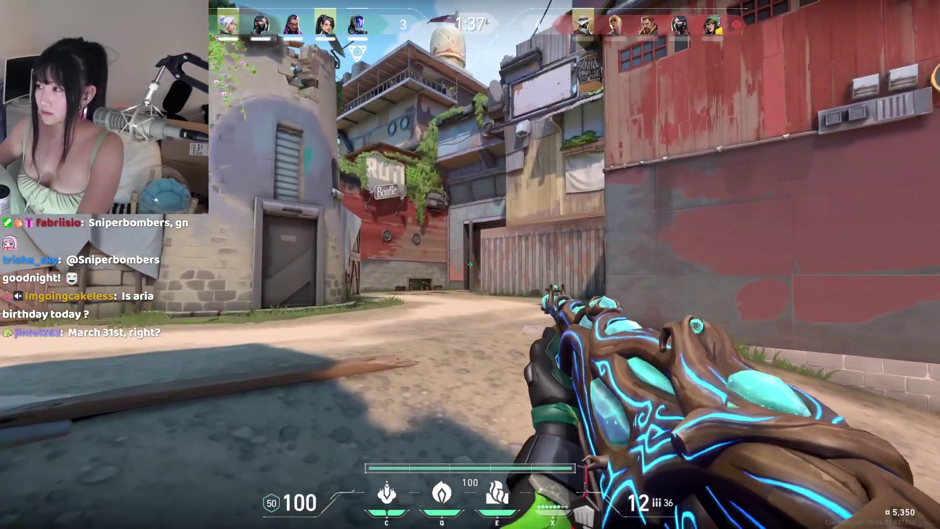
{"action": "key", "text": "w"}
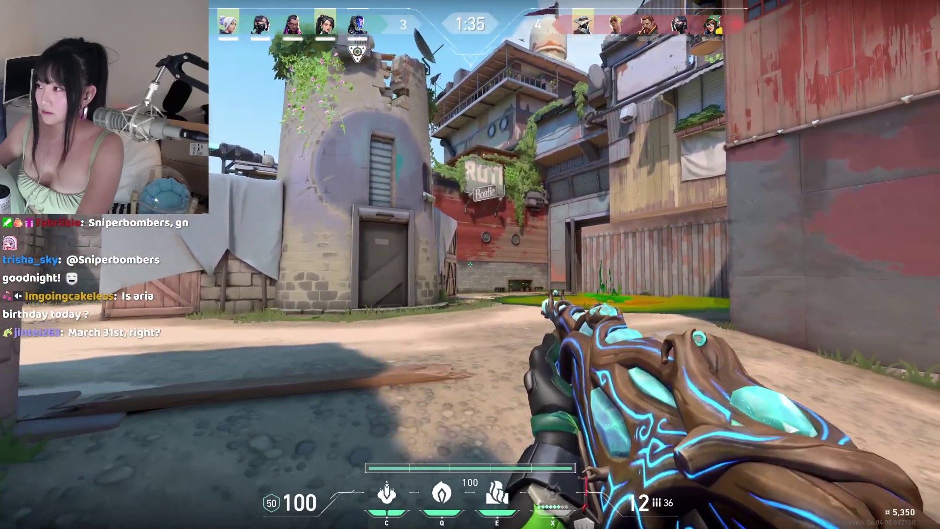
{"action": "key", "text": "w"}
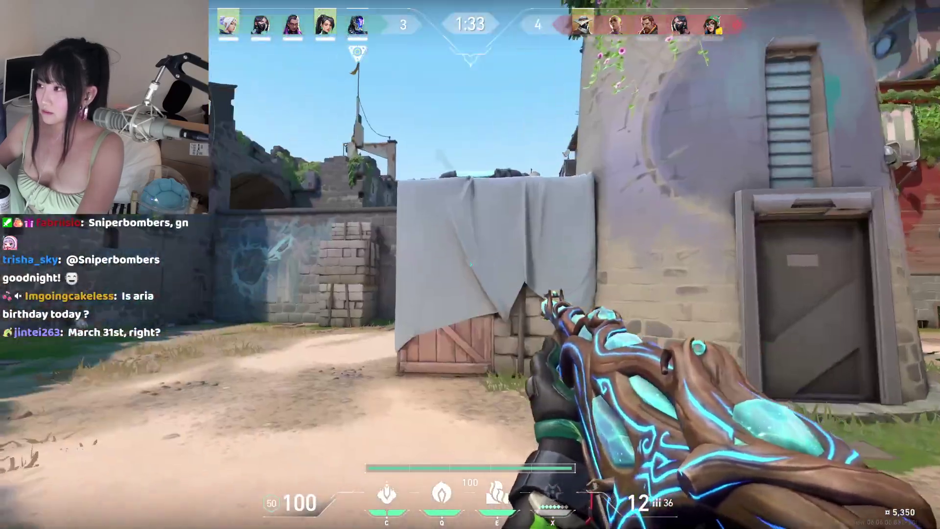
{"action": "key", "text": "c"}
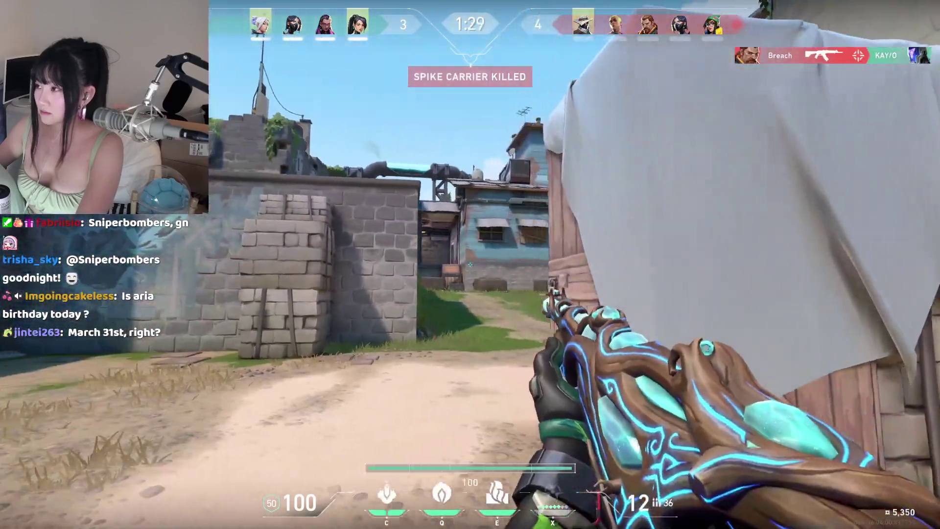
{"action": "key", "text": "w"}
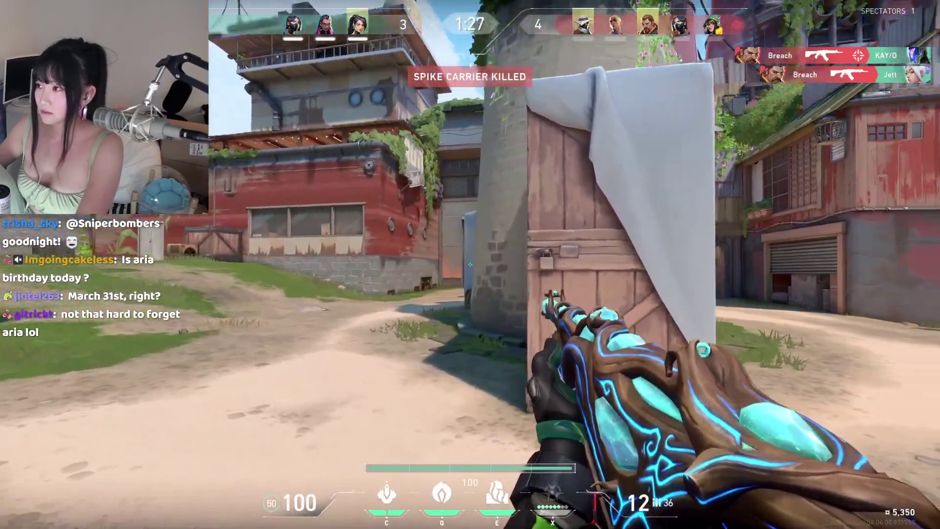
{"action": "key", "text": "w"}
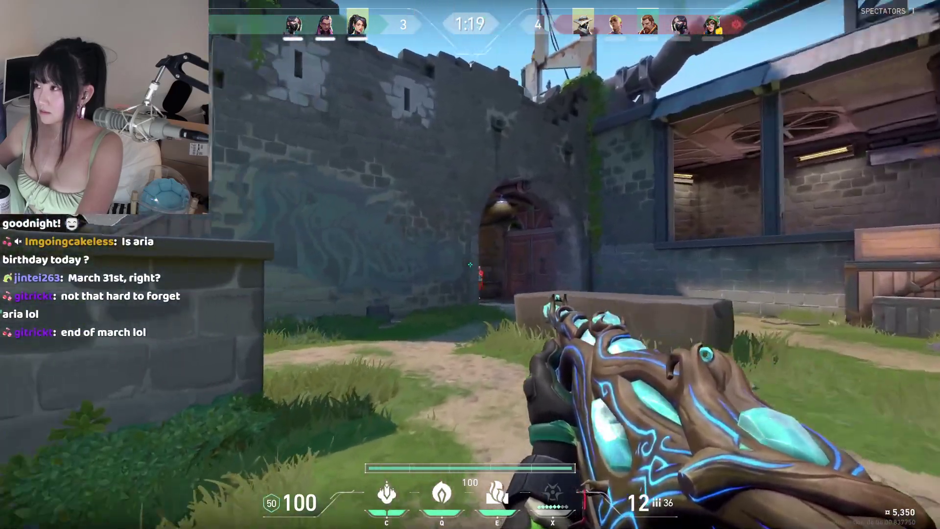
Aim down sights and shoot the enemy in the doorway.
{"action": "right_click", "coordinate": [471, 265]}
{"action": "left_click", "coordinate": [471, 265]}
{"action": "left_click", "coordinate": [471, 264]}
{"action": "right_click", "coordinate": [470, 264]}
Continue past the DEFEAT screen, go back home, and pick Exit to Desktop from the system menu.
{"action": "key", "text": "w"}
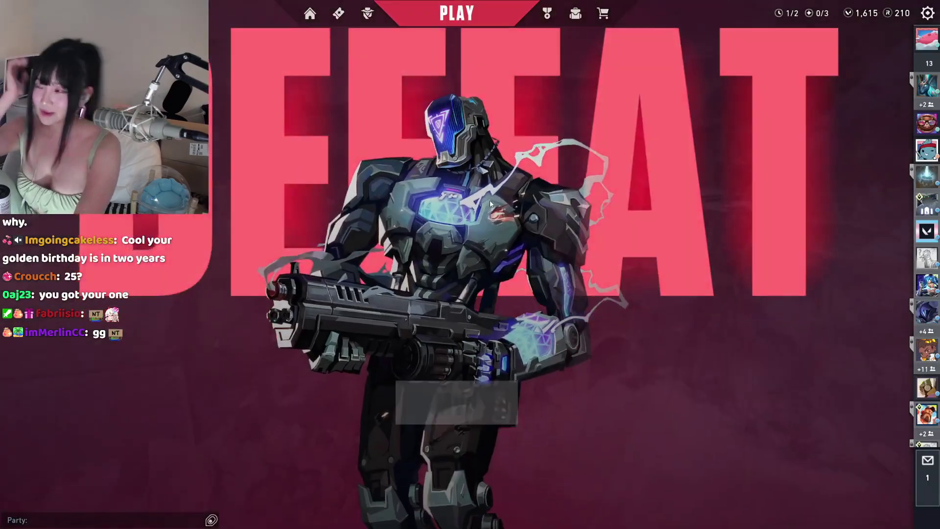
{"action": "left_click", "coordinate": [466, 417]}
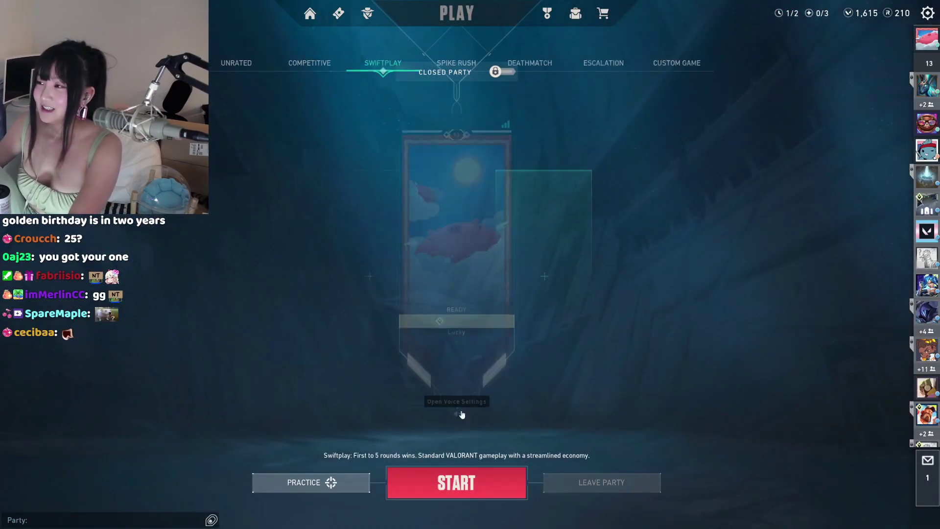
{"action": "key", "text": "Escape"}
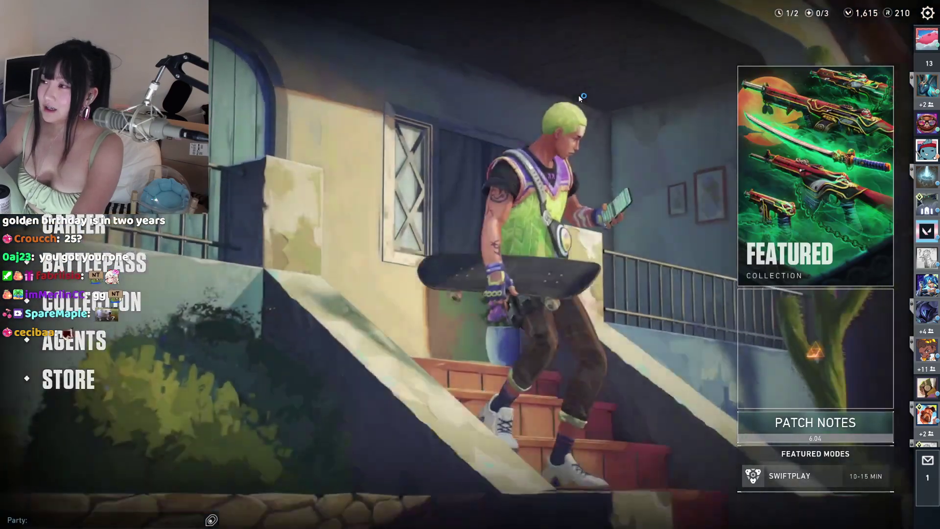
{"action": "key", "text": "Escape"}
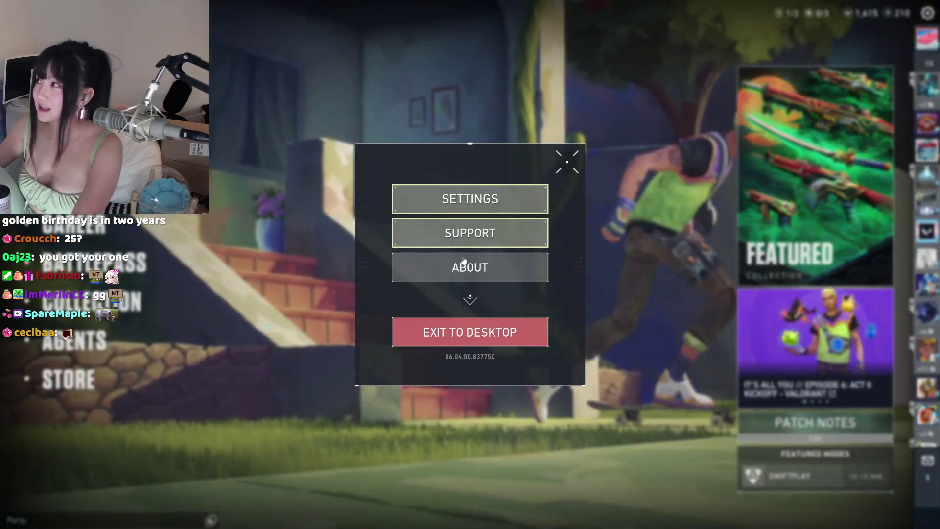
{"action": "left_click", "coordinate": [471, 333]}
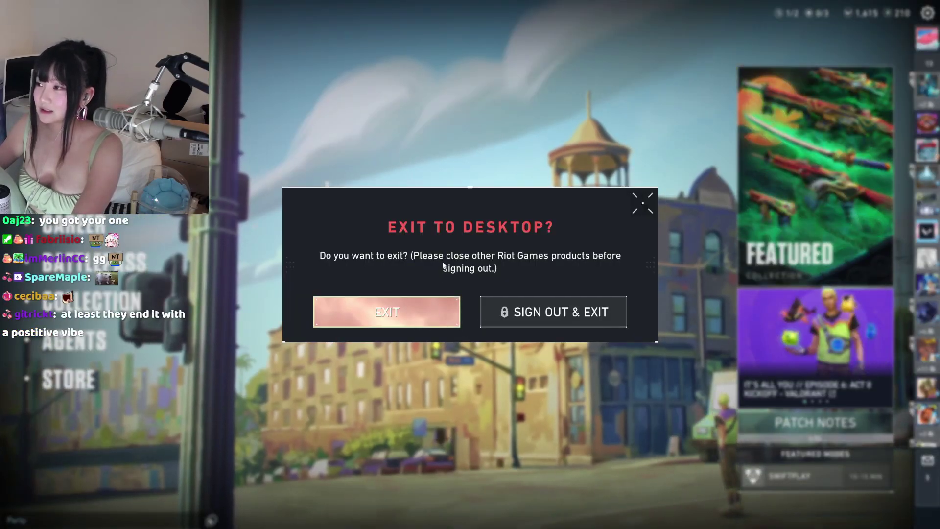